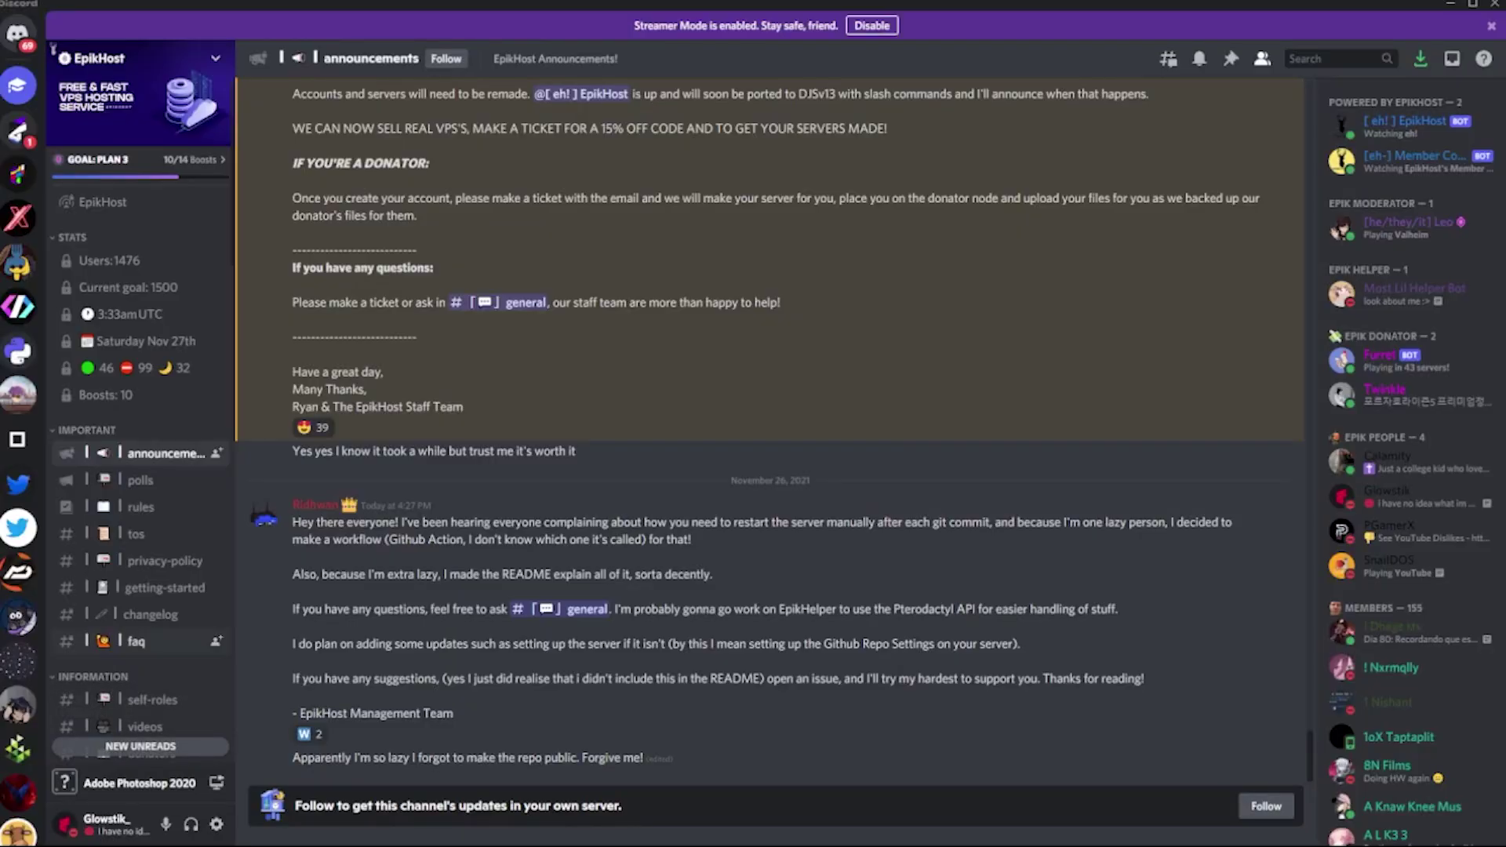
{"action": "scroll", "coordinate": [19, 423], "scroll_direction": "down", "scroll_amount": 2}
{"action": "scroll", "coordinate": [19, 424], "scroll_direction": "down", "scroll_amount": 5}
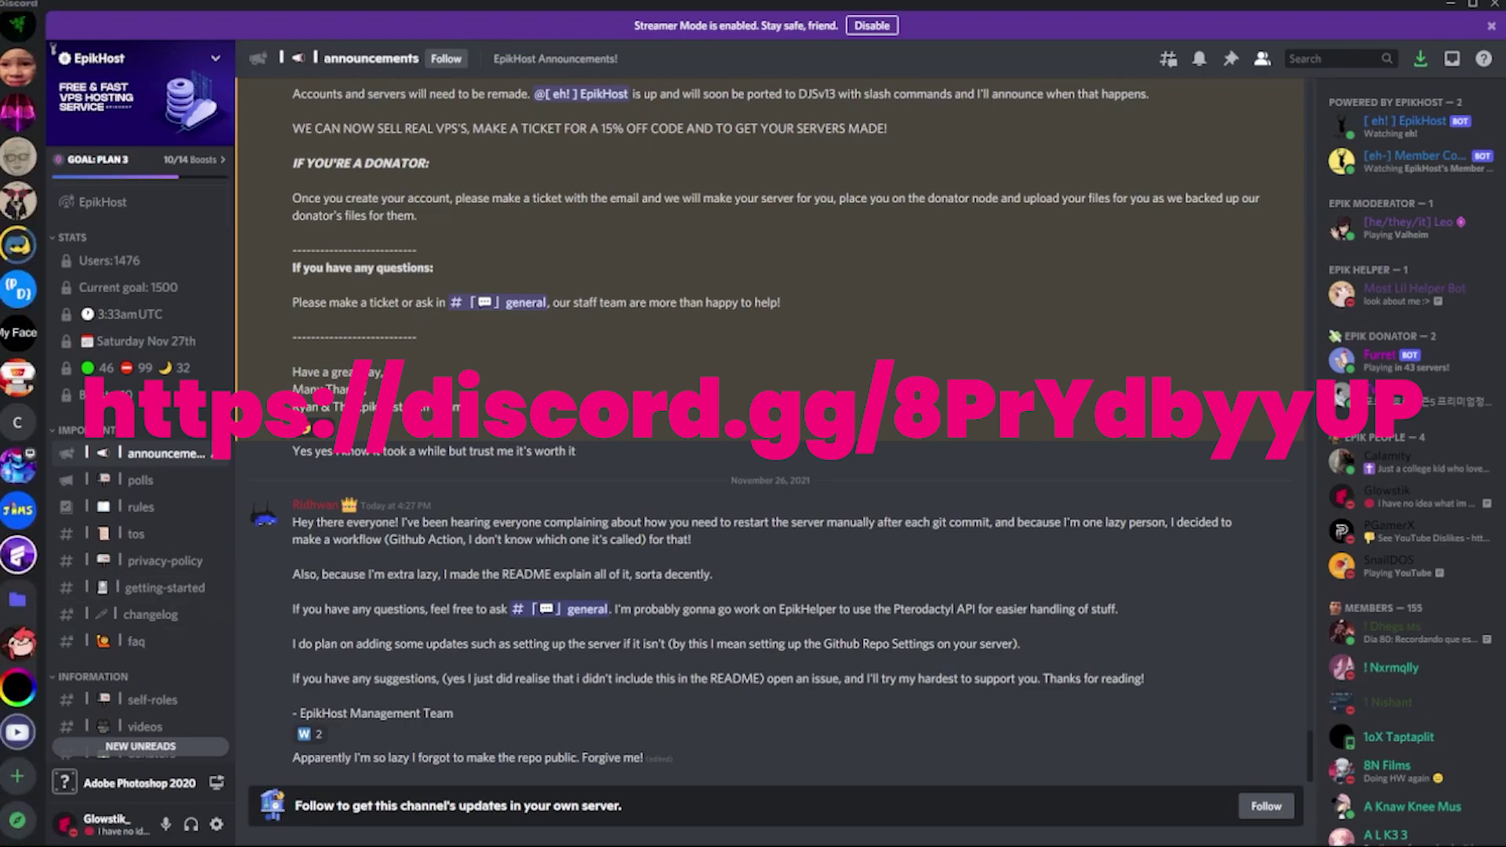
{"action": "left_click", "coordinate": [18, 777]}
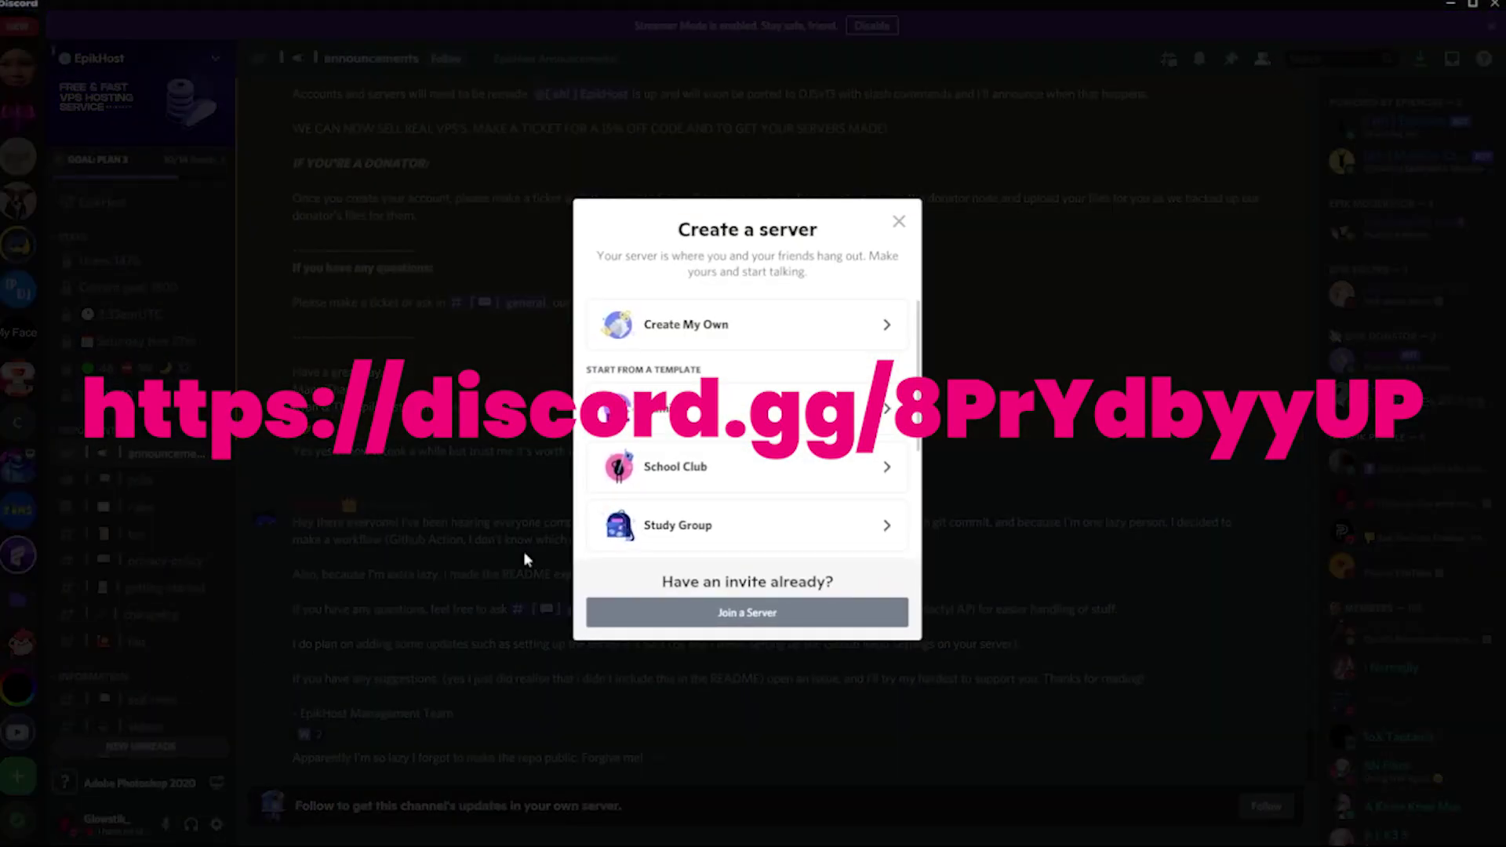
{"action": "left_click", "coordinate": [718, 613]}
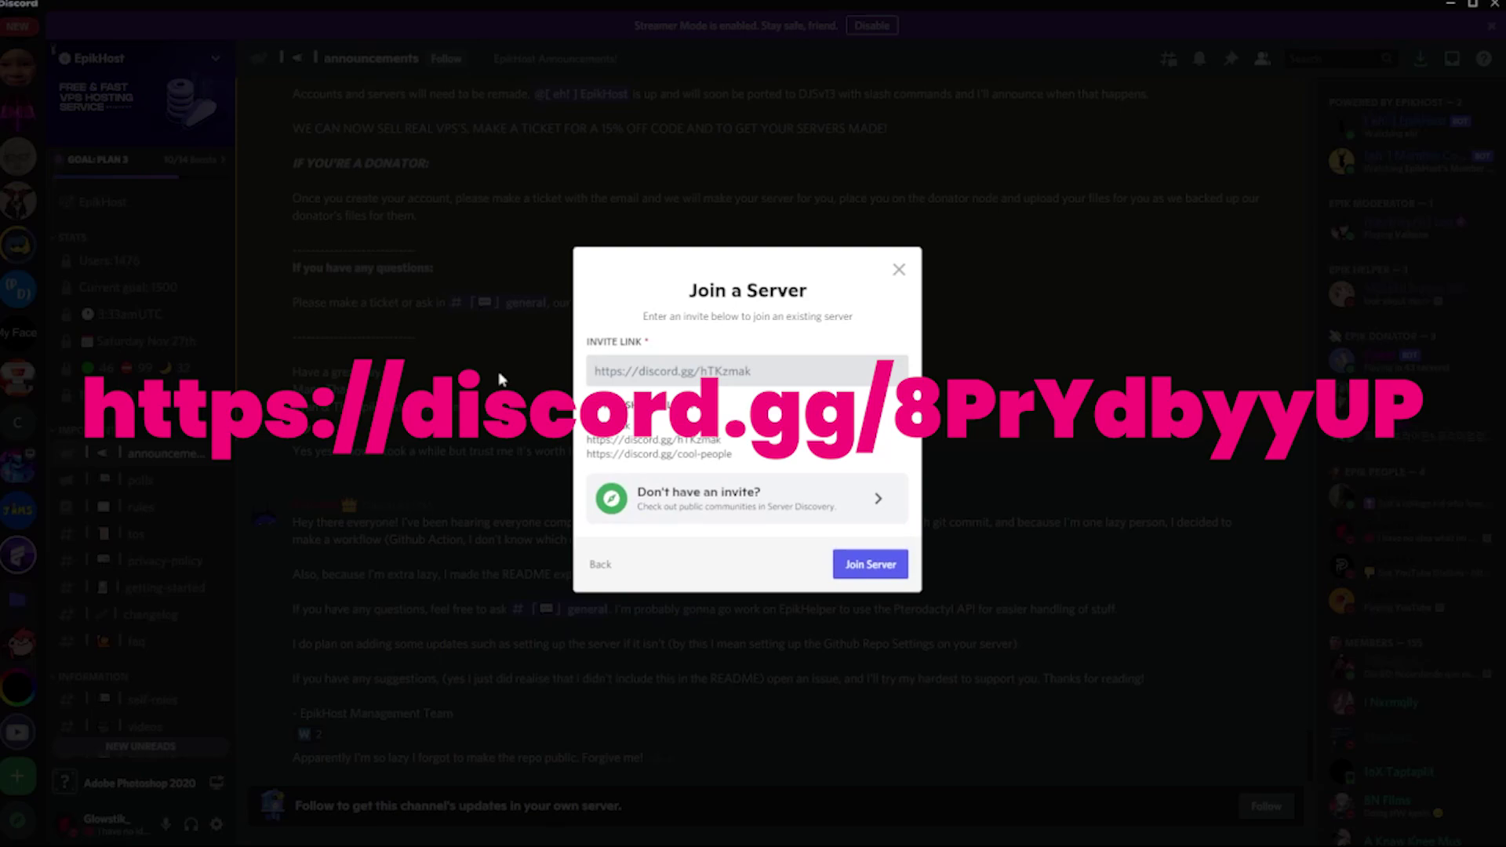
{"action": "left_click", "coordinate": [545, 441]}
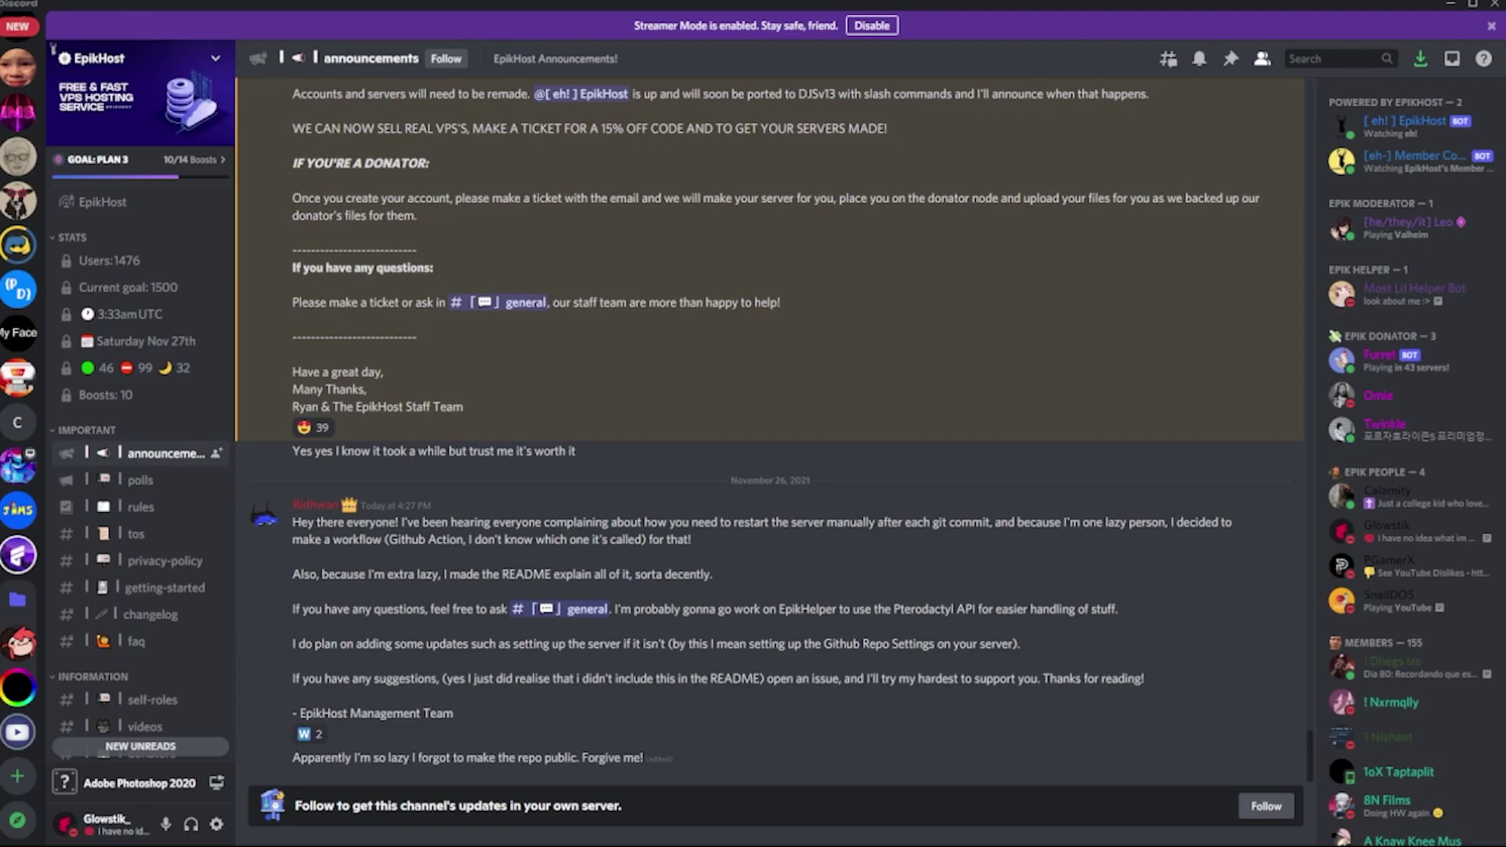
Step: Post 'eh!account signup' in the #bot-commands channel
{"action": "scroll", "coordinate": [141, 565], "scroll_direction": "down", "scroll_amount": 10}
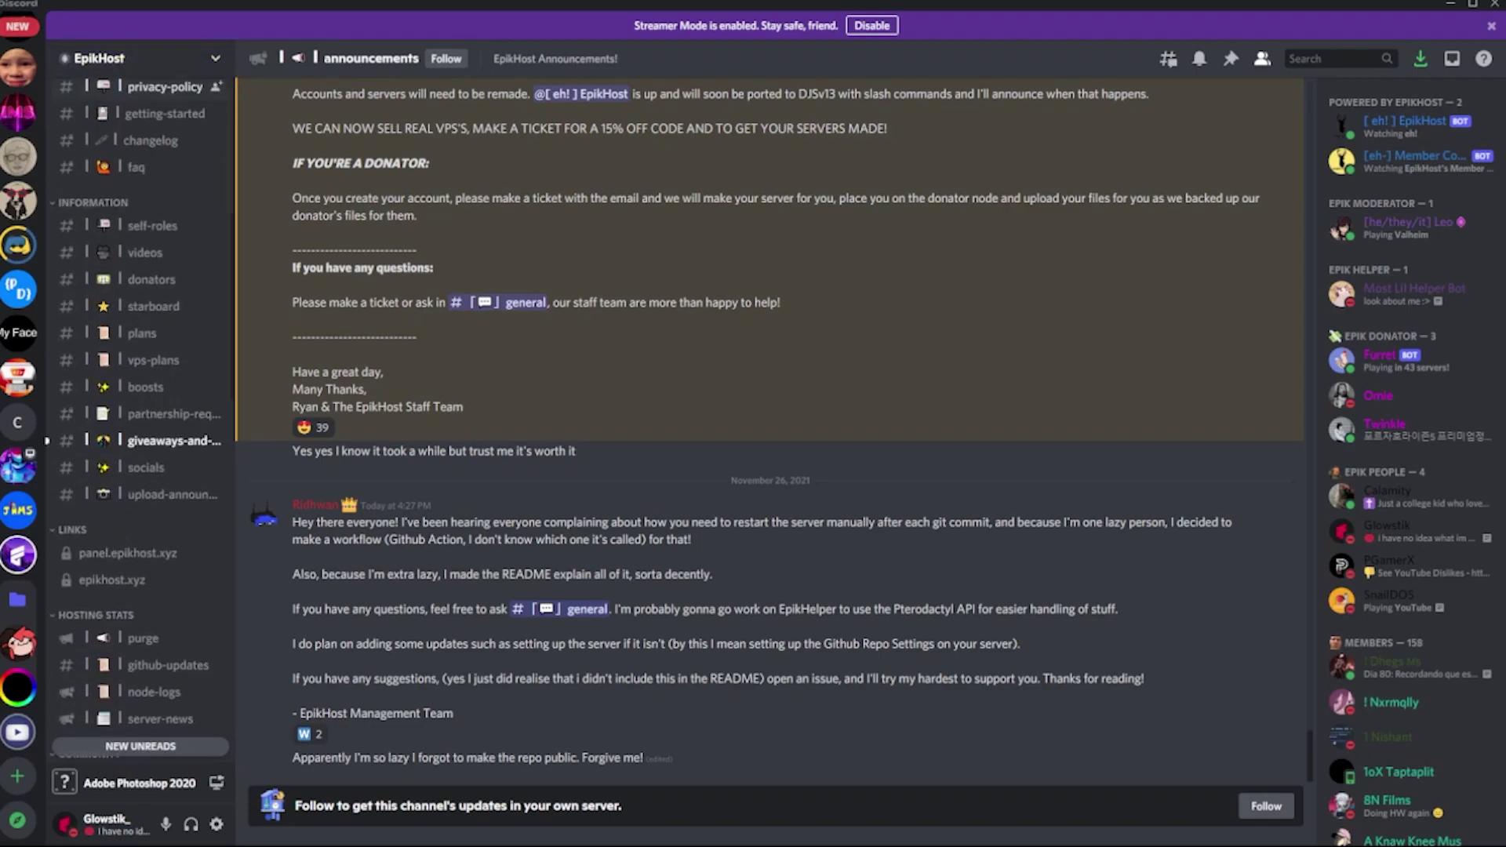
{"action": "scroll", "coordinate": [141, 423], "scroll_direction": "down", "scroll_amount": 4}
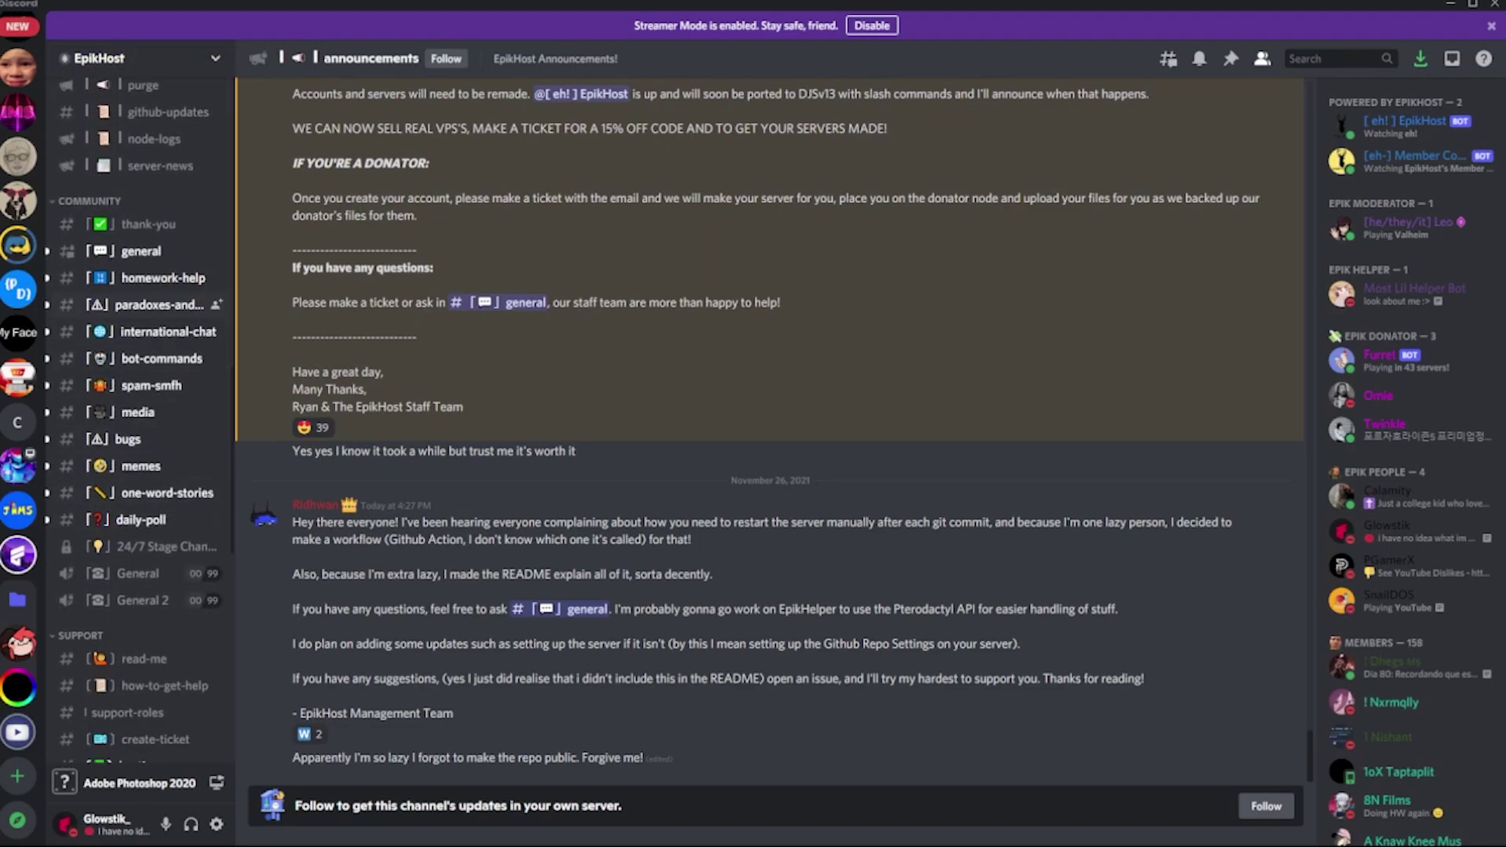
{"action": "left_click", "coordinate": [157, 359]}
{"action": "scroll", "coordinate": [533, 393], "scroll_direction": "up", "scroll_amount": 5}
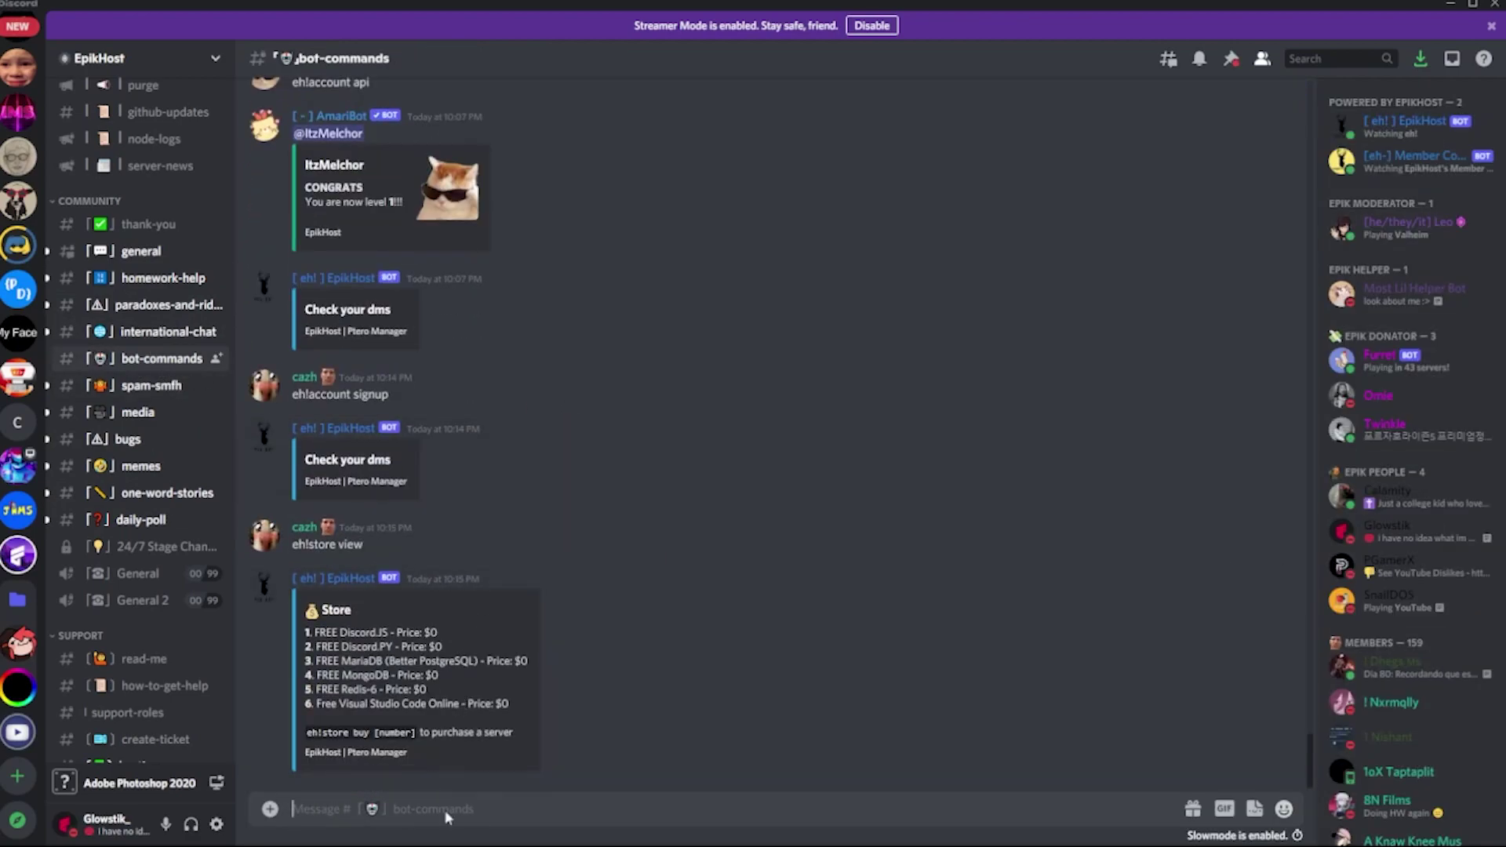
{"action": "type", "text": "eh!account s"}
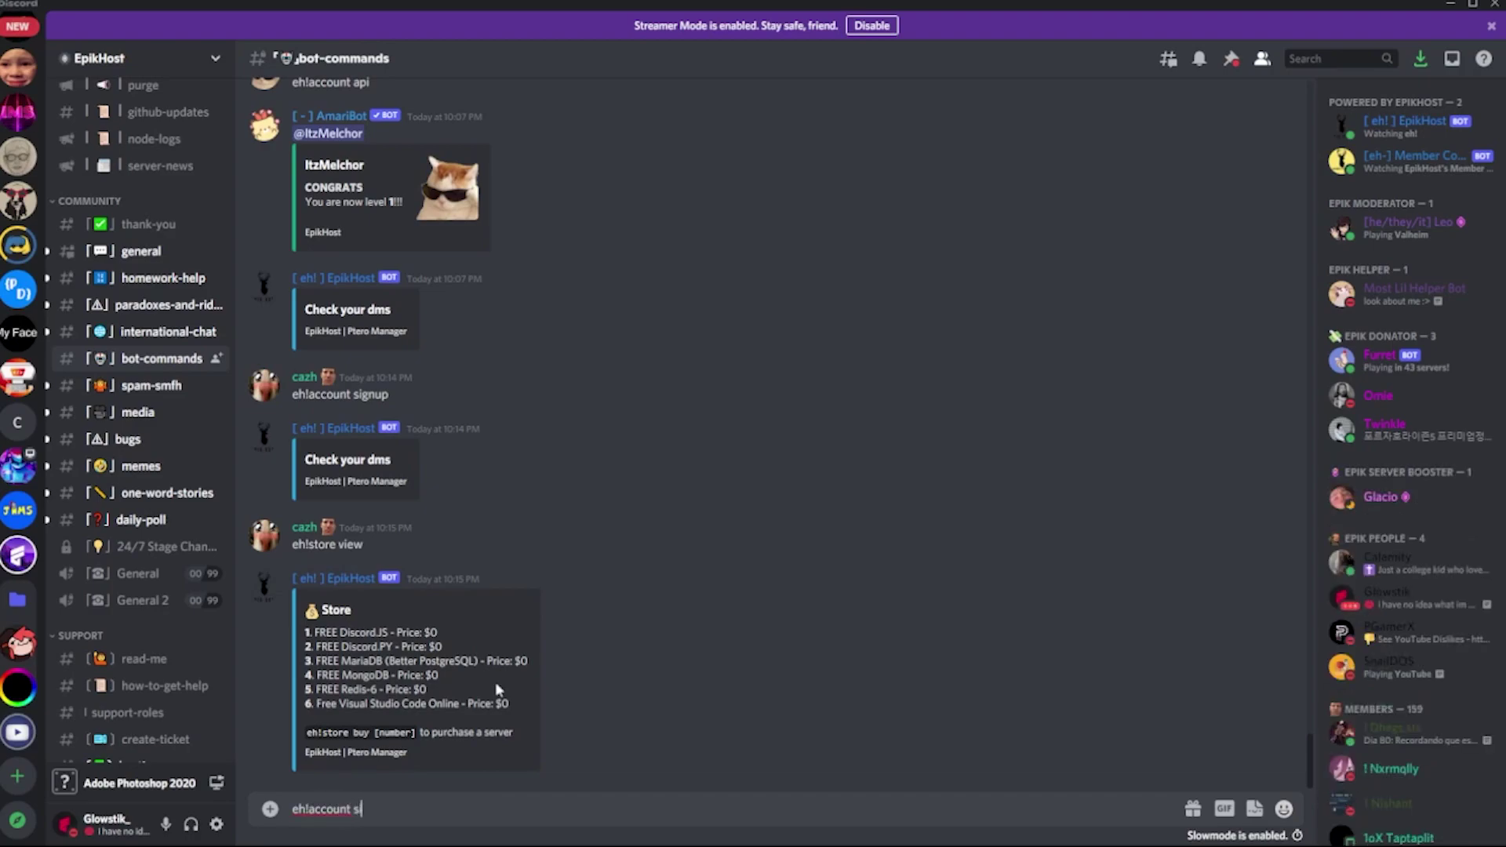
{"action": "type", "text": "ignup"}
{"action": "key", "text": "Return"}
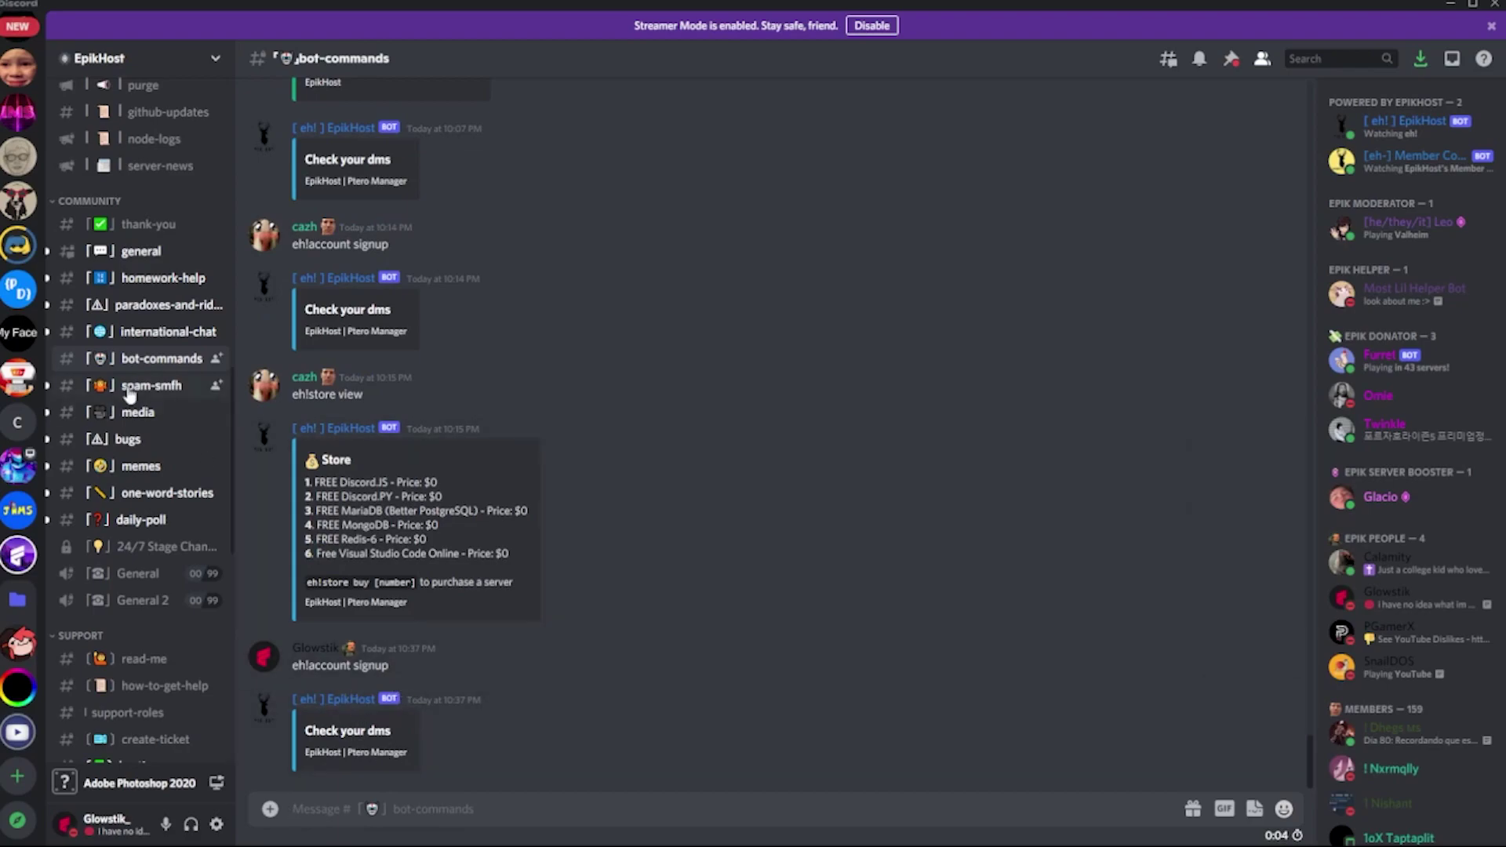
{"action": "scroll", "coordinate": [17, 396], "scroll_direction": "up", "scroll_amount": 5}
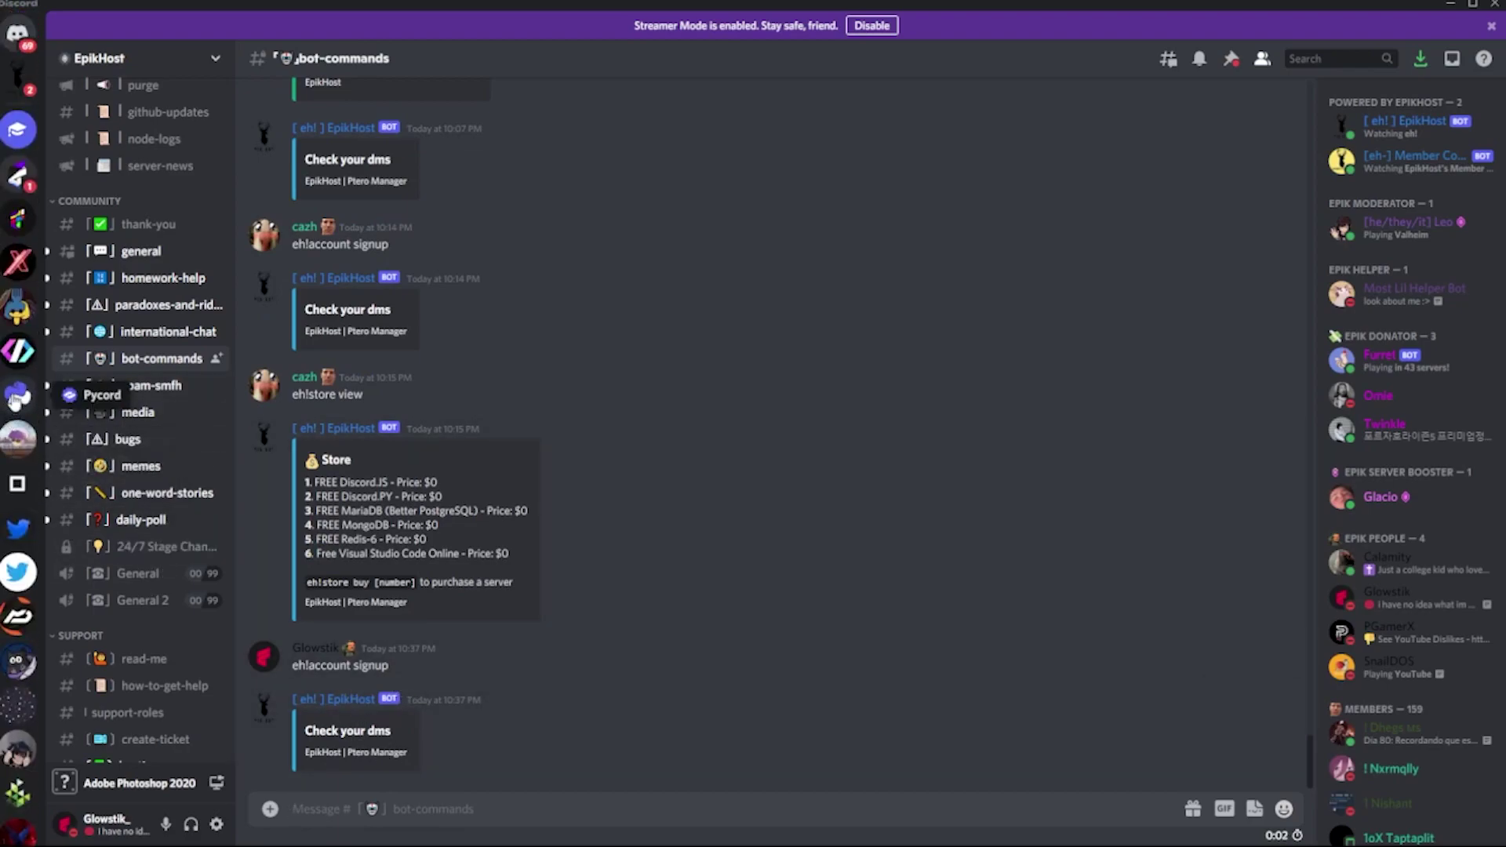
Step: In the EpikHost bot DM, reply with your chosen username, then your email address
{"action": "left_click", "coordinate": [28, 52]}
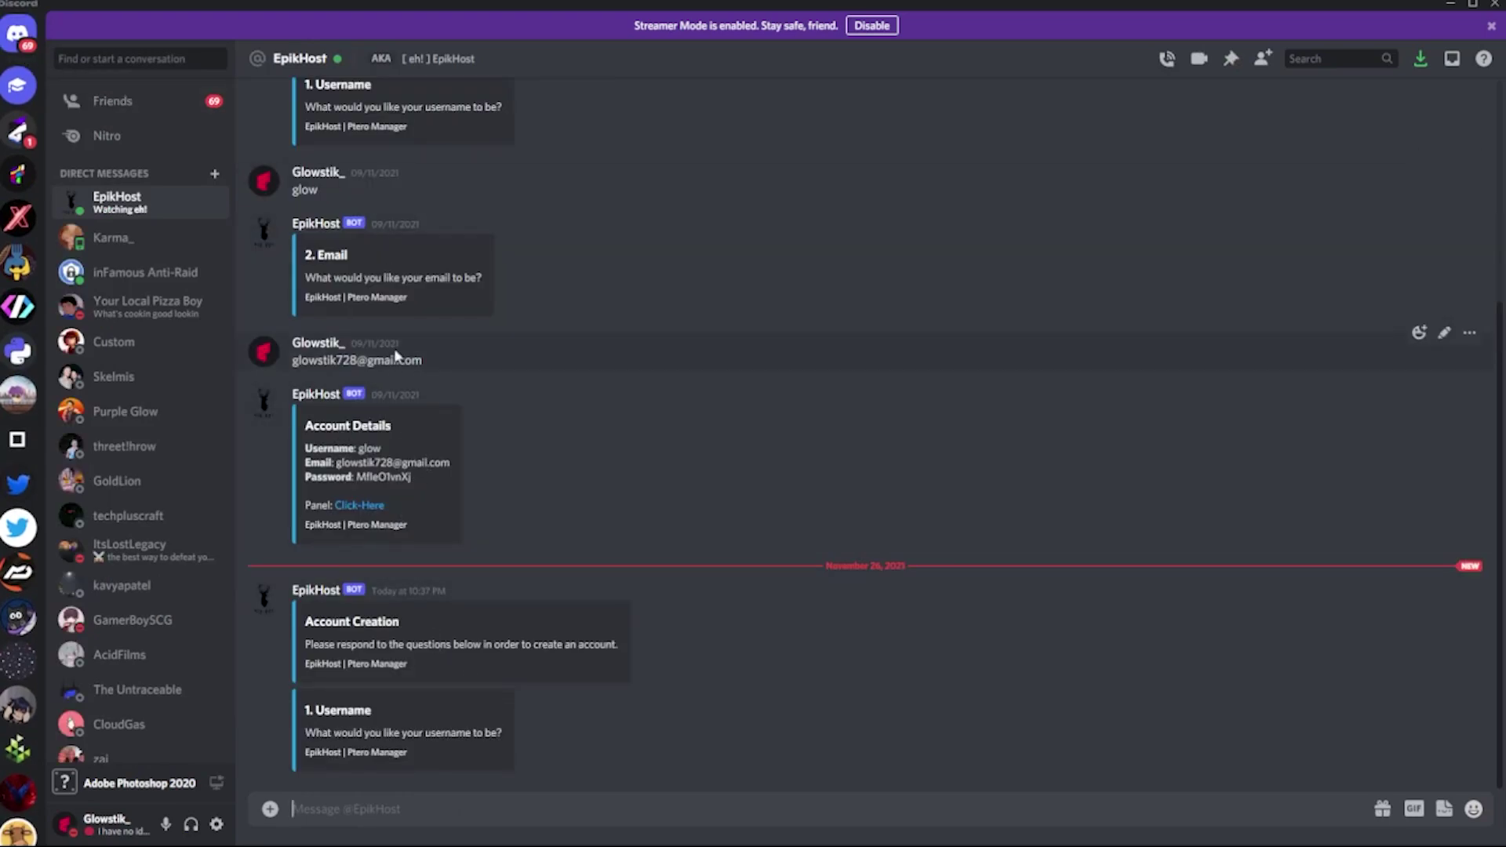
{"action": "triple_click", "coordinate": [431, 365]}
{"action": "left_click", "coordinate": [357, 563]}
{"action": "type", "text": "glow :l"}
{"action": "key", "text": "Return"}
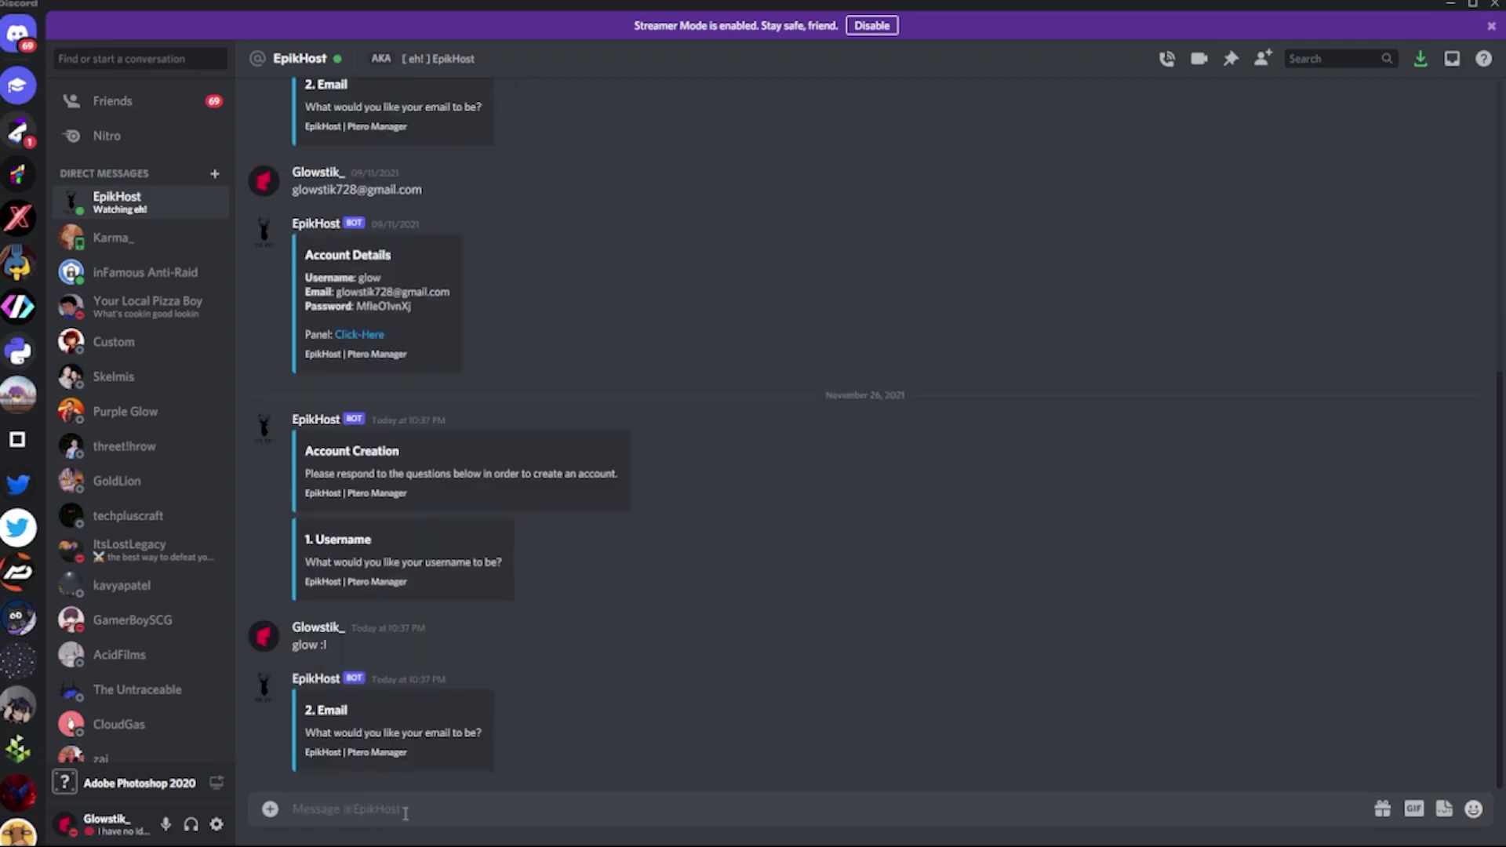
{"action": "key", "text": "Return"}
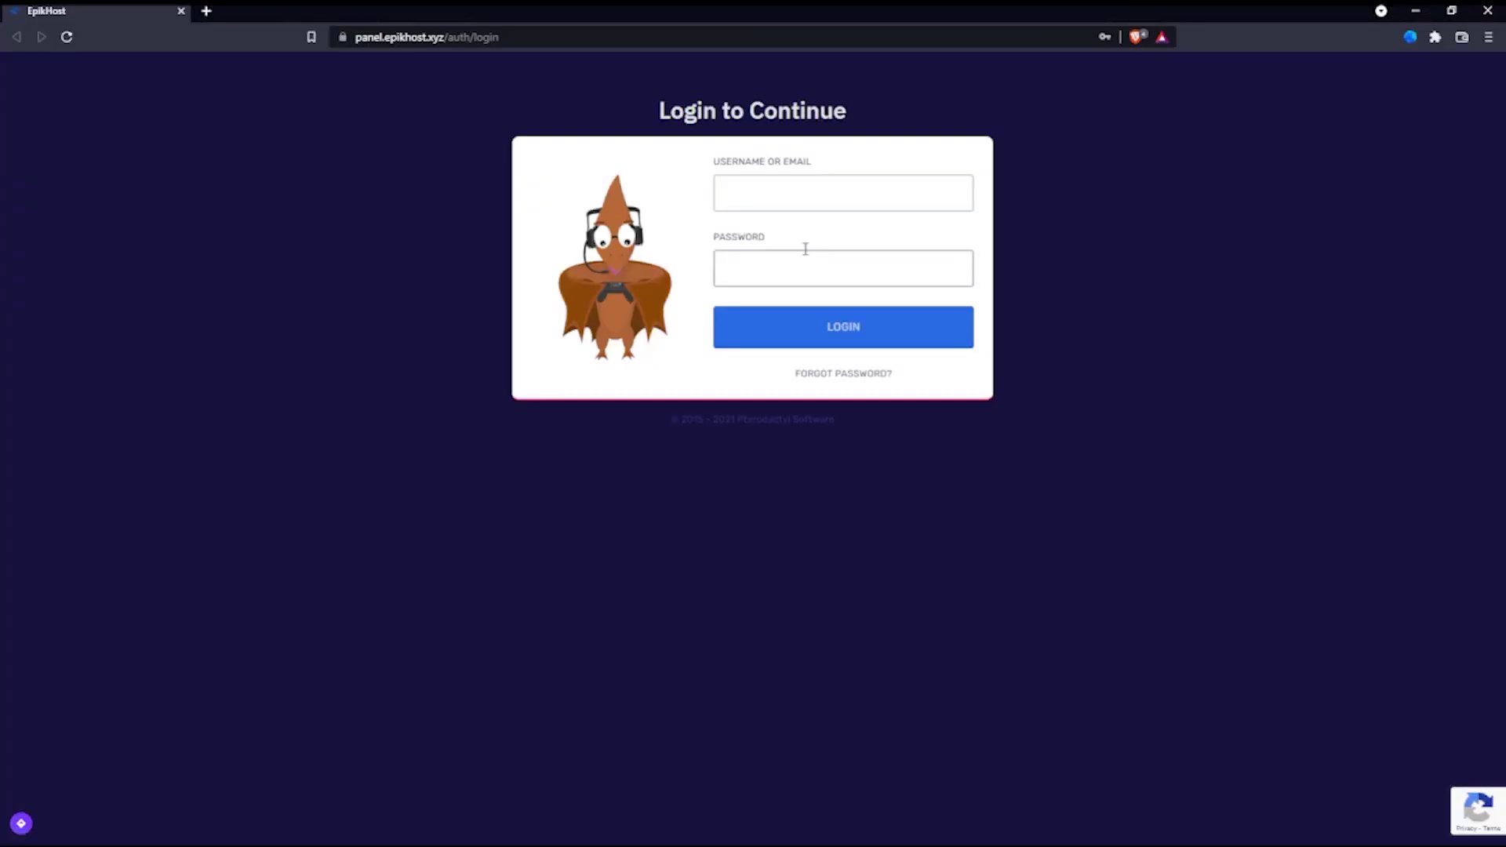
Step: Log in to the EpikHost panel with your username and password
{"action": "left_click", "coordinate": [898, 198]}
{"action": "left_click", "coordinate": [873, 244]}
{"action": "type", "text": "glow"}
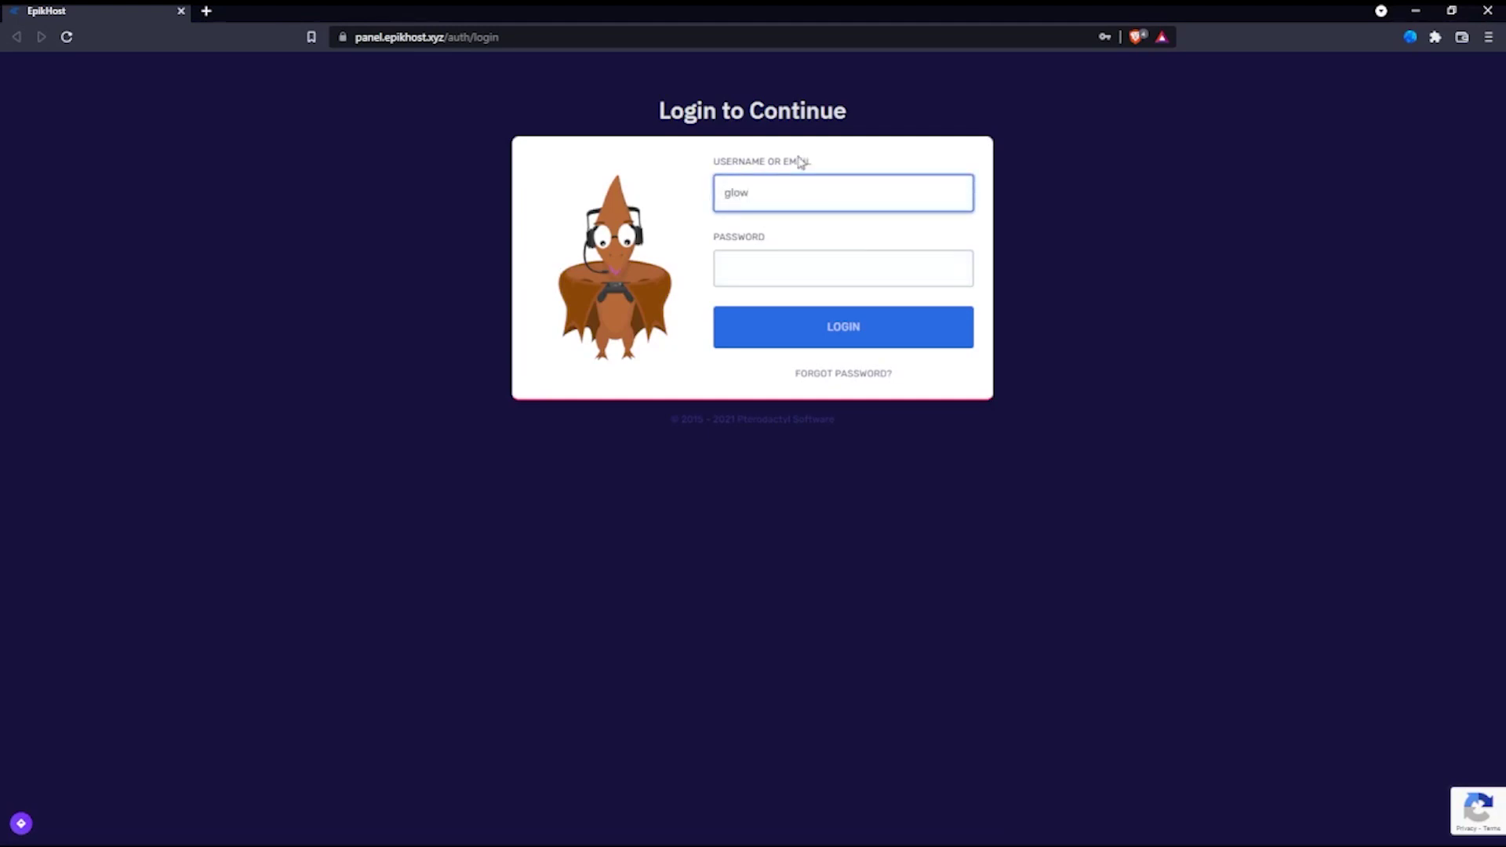
{"action": "left_click", "coordinate": [777, 277]}
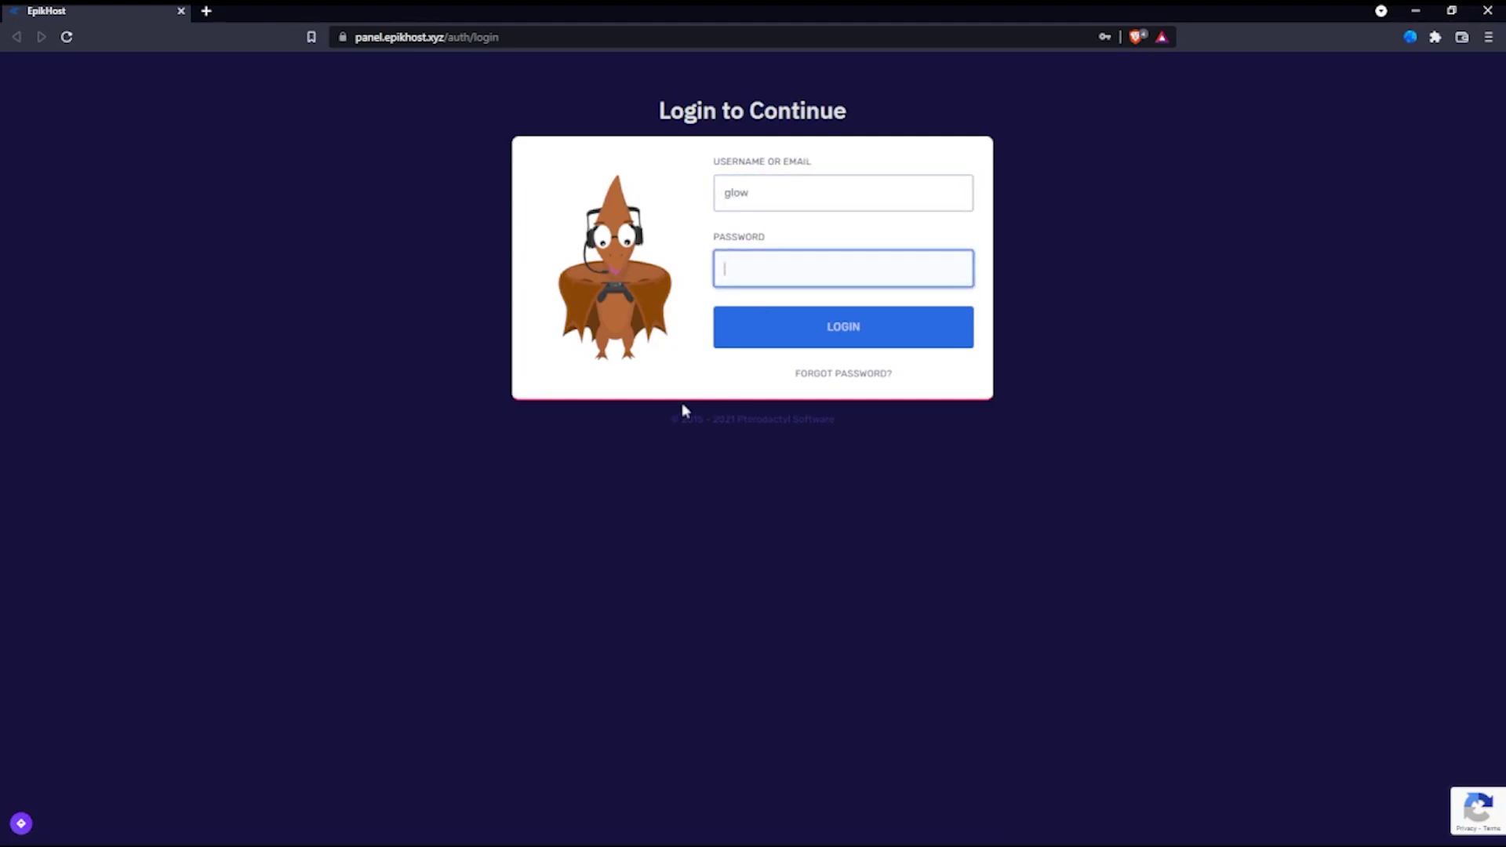
{"action": "left_click", "coordinate": [526, 487]}
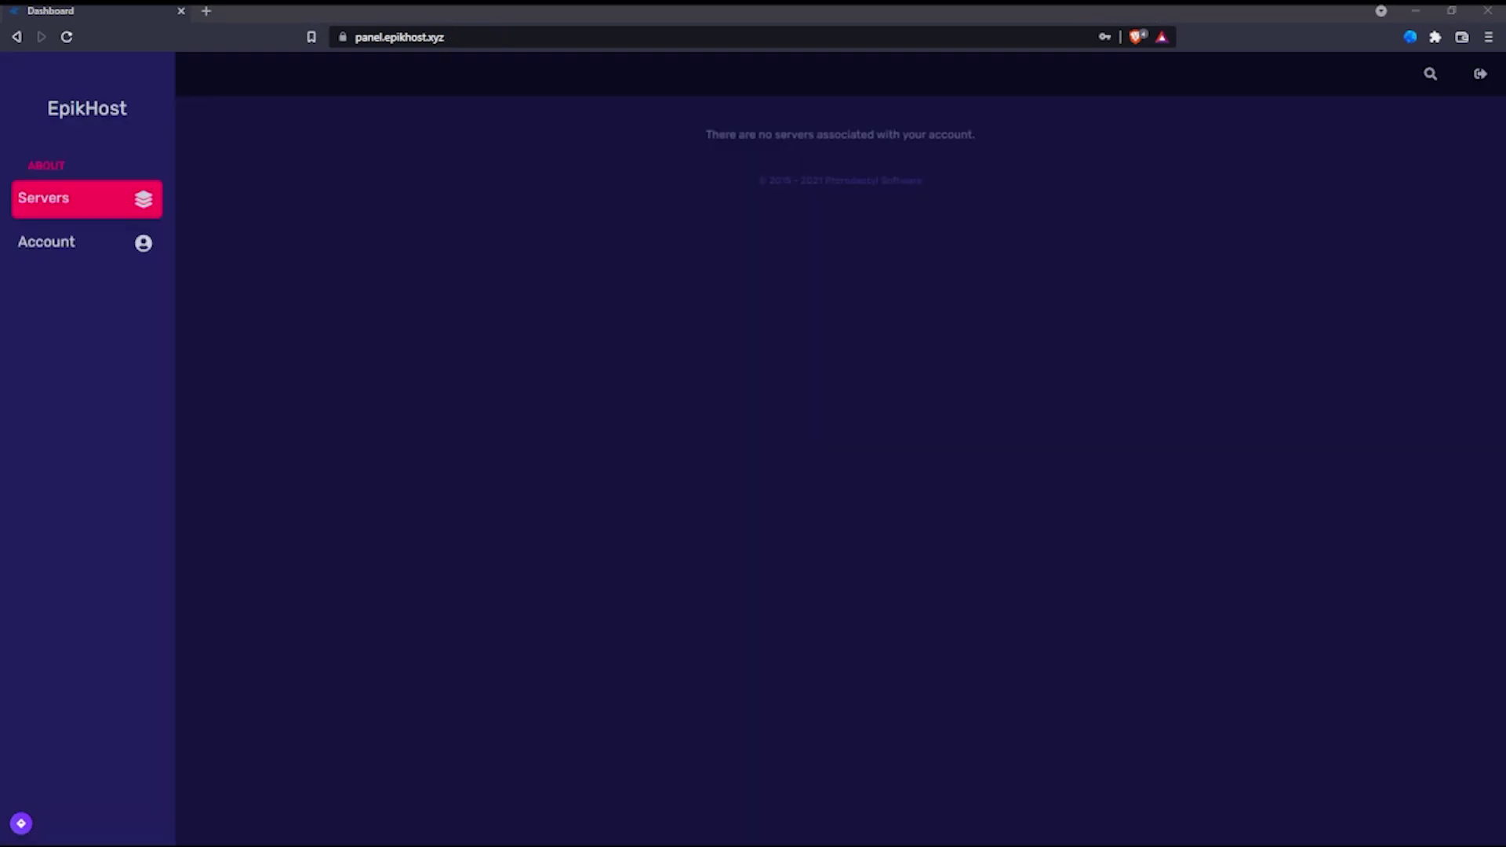
Step: Check the dashboard's no-servers message, visit Account, then return to Servers
{"action": "left_click_drag", "start_coordinate": [702, 134], "coordinate": [851, 134]}
{"action": "triple_click", "coordinate": [847, 134]}
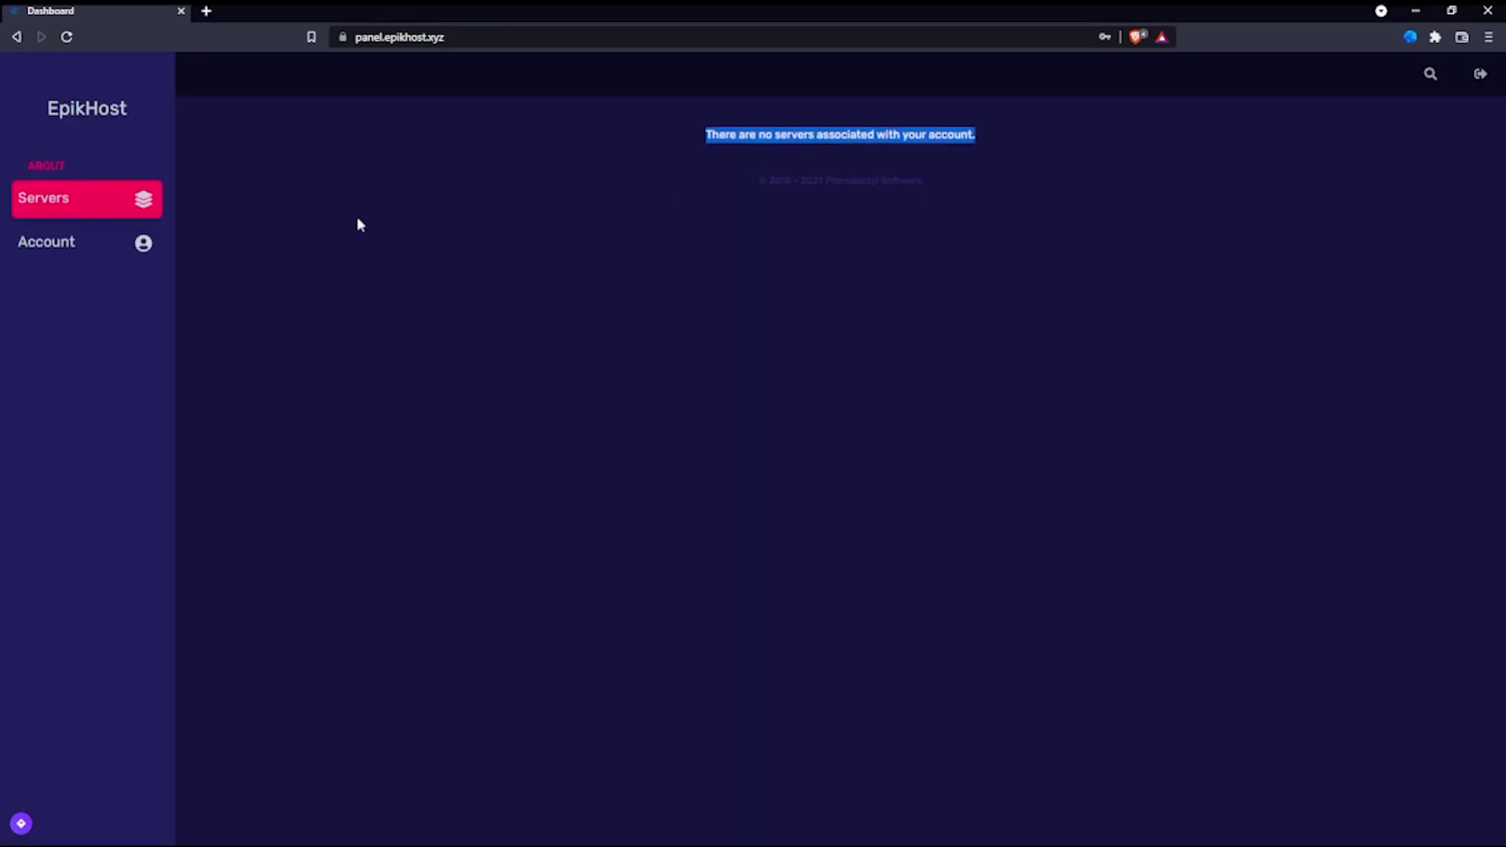
{"action": "left_click", "coordinate": [141, 239]}
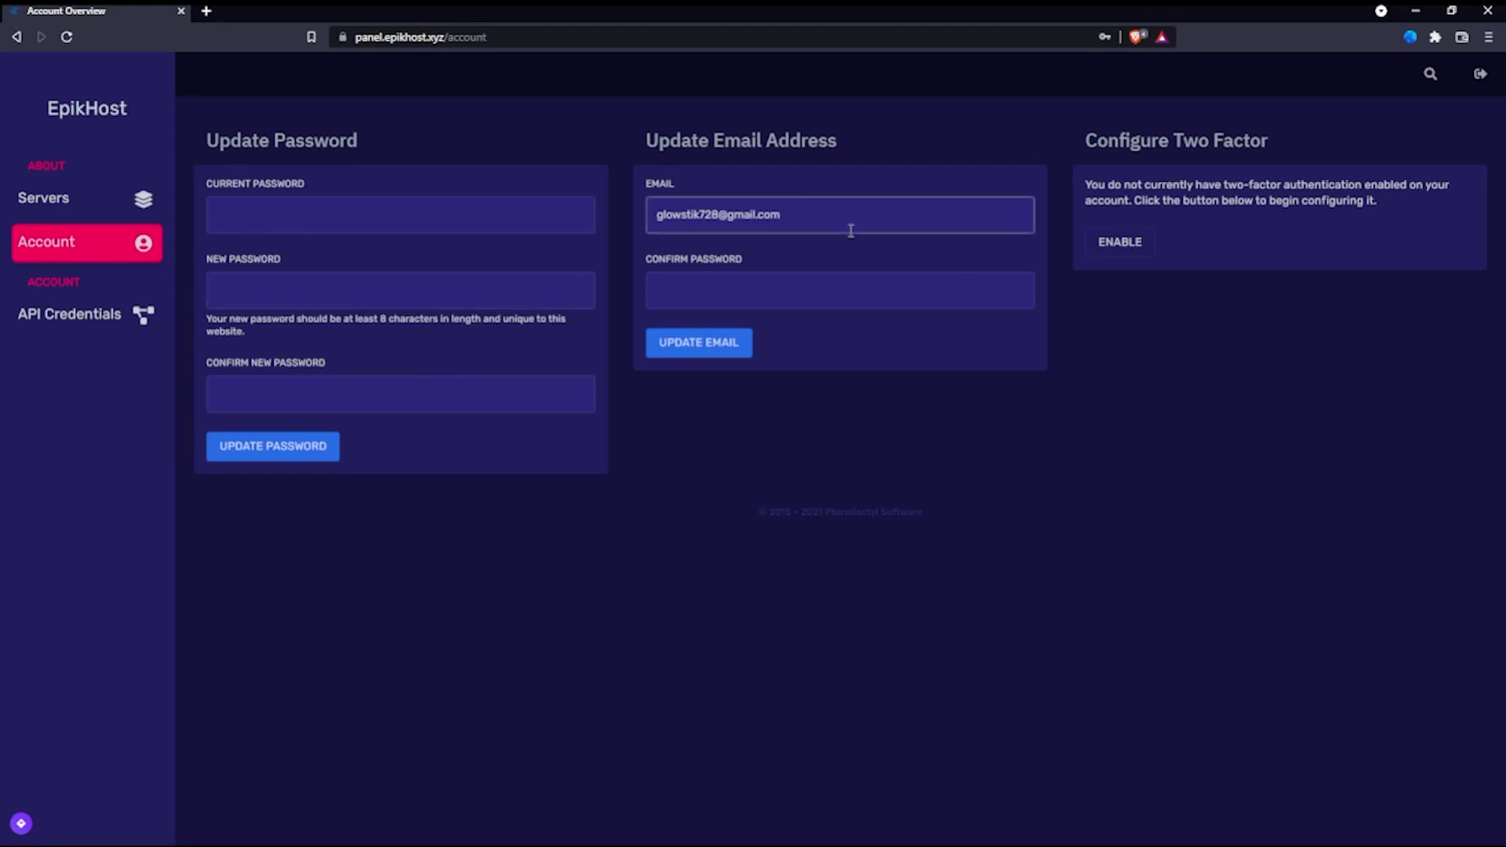
{"action": "left_click", "coordinate": [157, 216]}
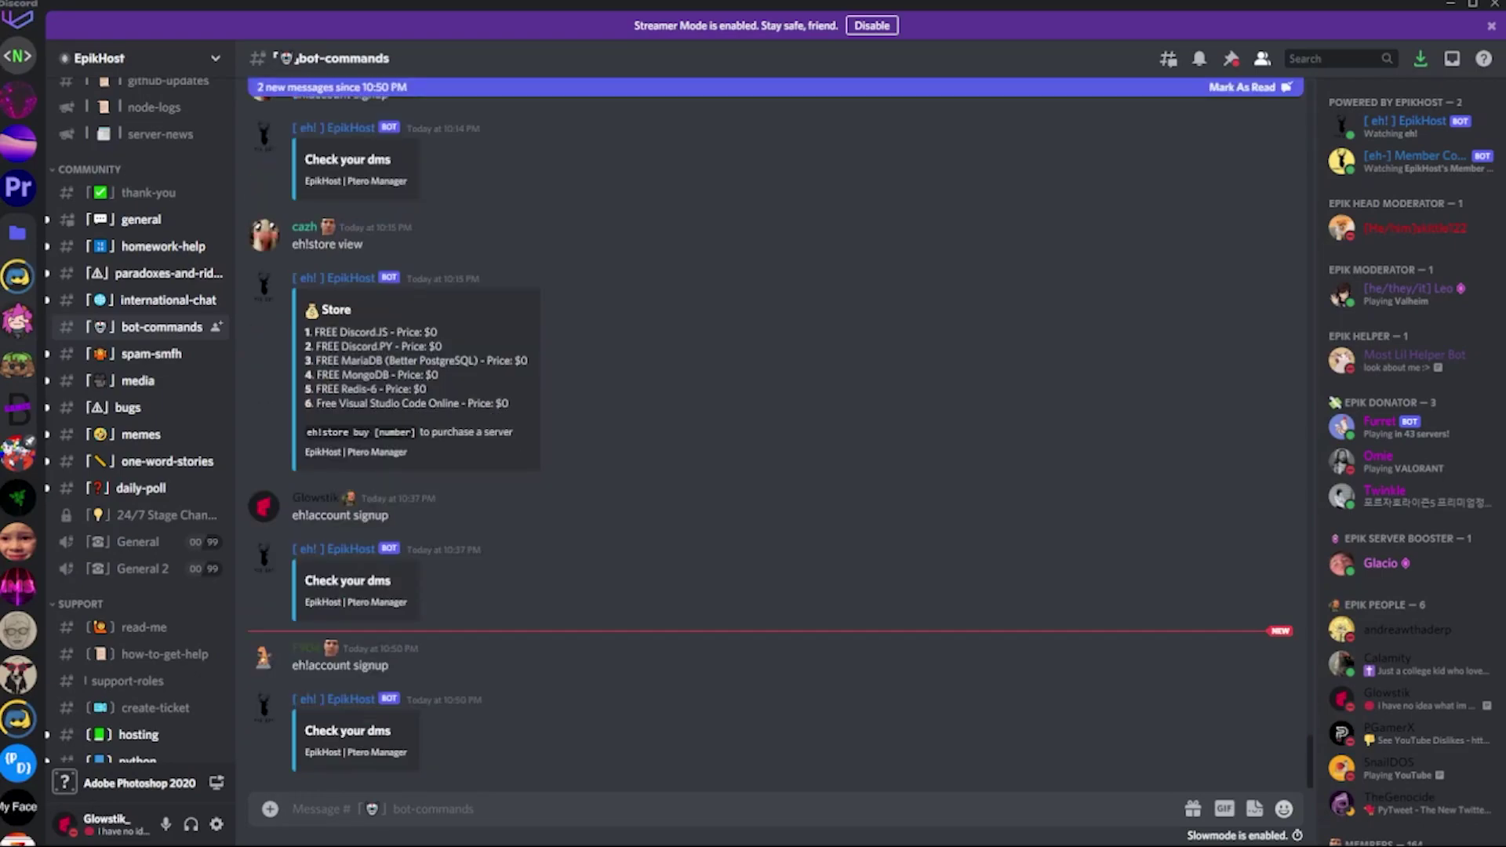
Step: Send 'eh!store view' in #bot-commands to list the store items
{"action": "left_click", "coordinate": [767, 799]}
{"action": "type", "text": "eh!"}
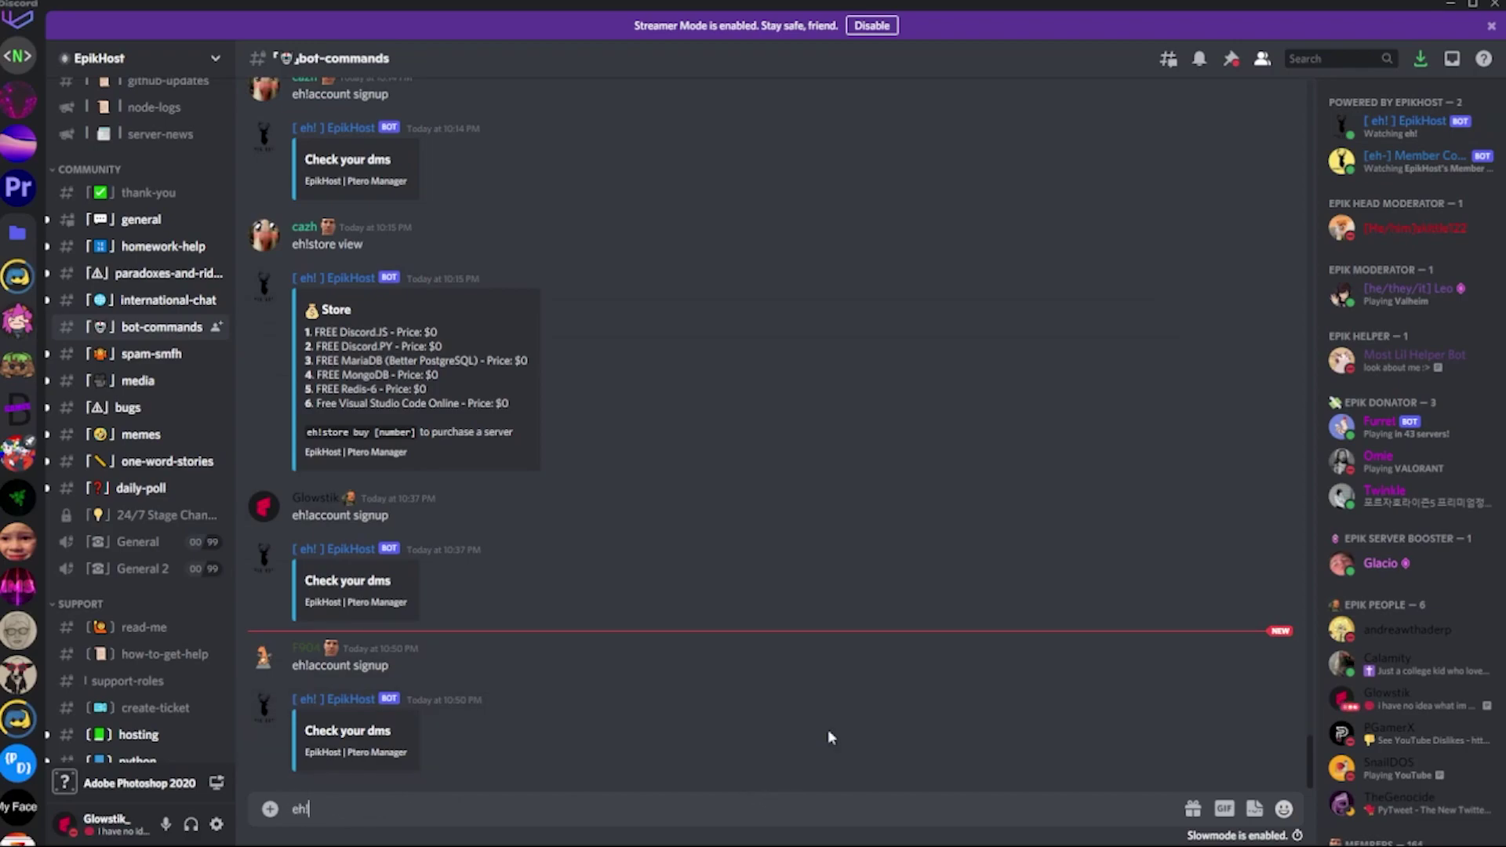
{"action": "type", "text": "store view"}
{"action": "key", "text": "Return"}
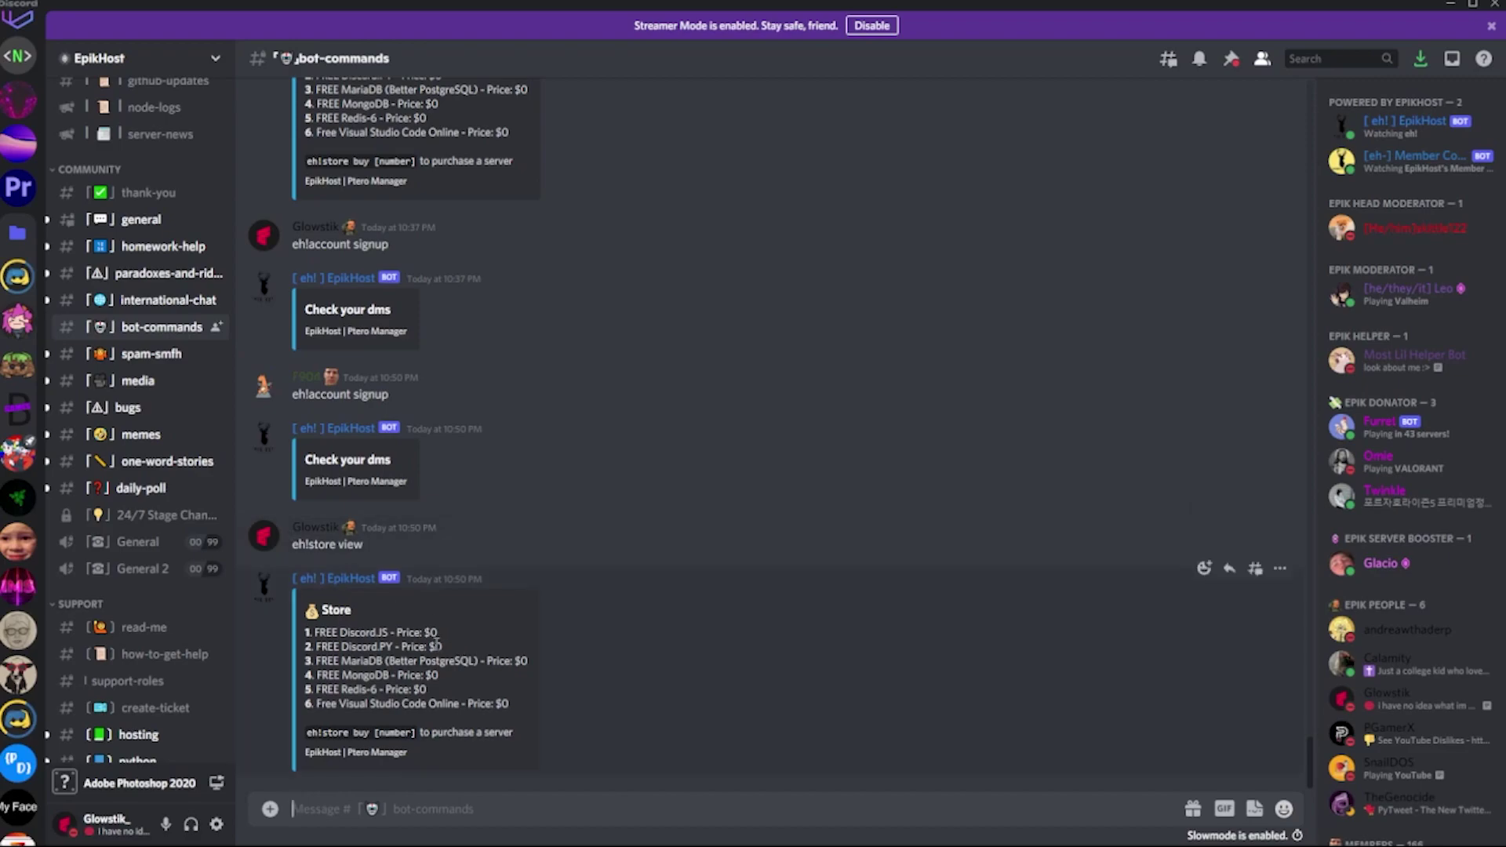
Step: Buy item 2, the free Discord.PY server, with 'eh!store buy 2'
{"action": "left_click_drag", "start_coordinate": [444, 648], "coordinate": [390, 661]}
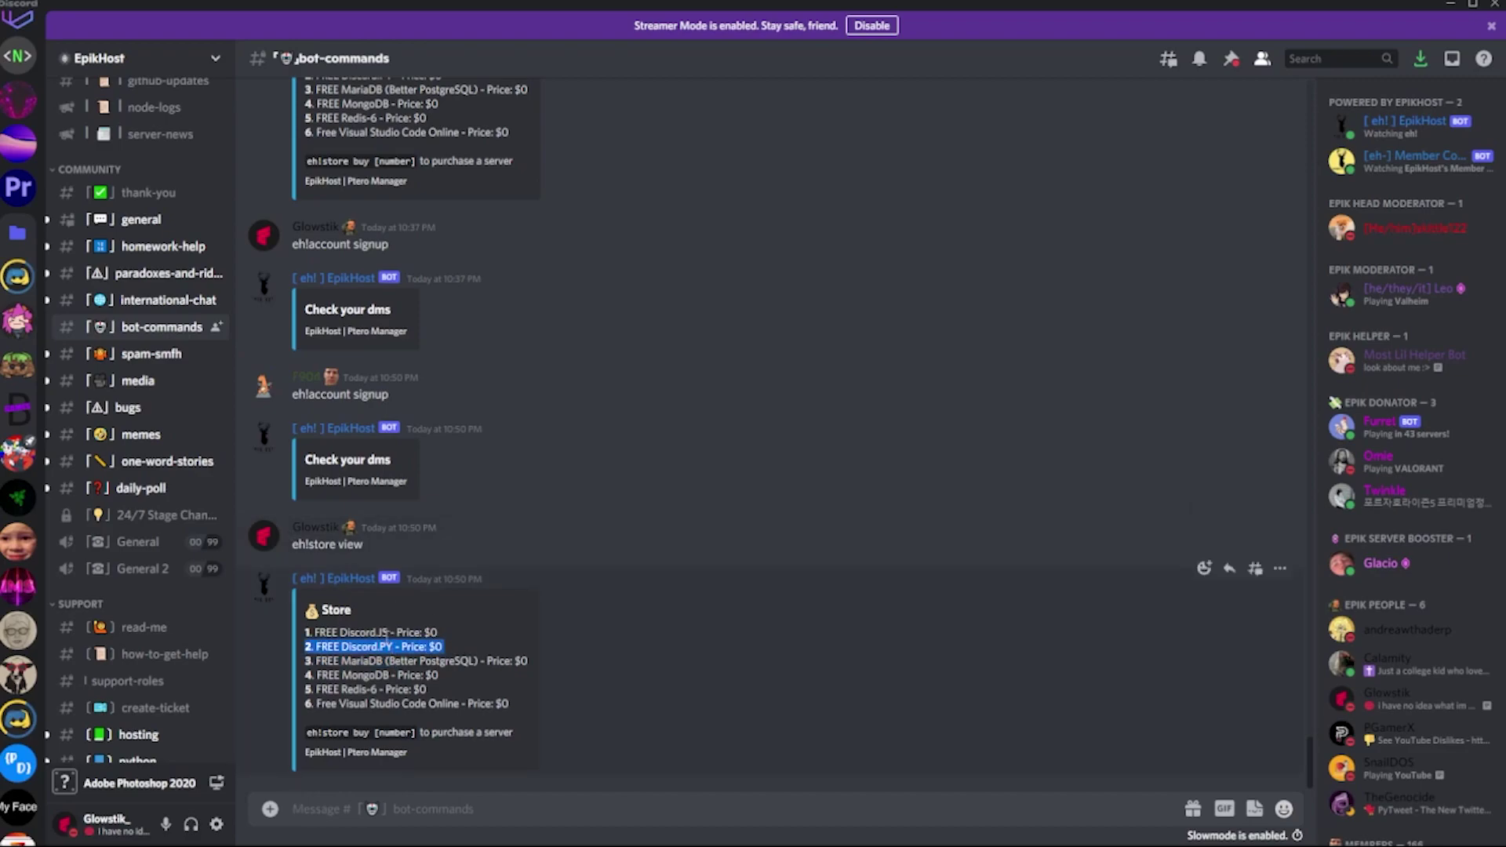
{"action": "double_click", "coordinate": [384, 633]}
{"action": "left_click", "coordinate": [383, 632]}
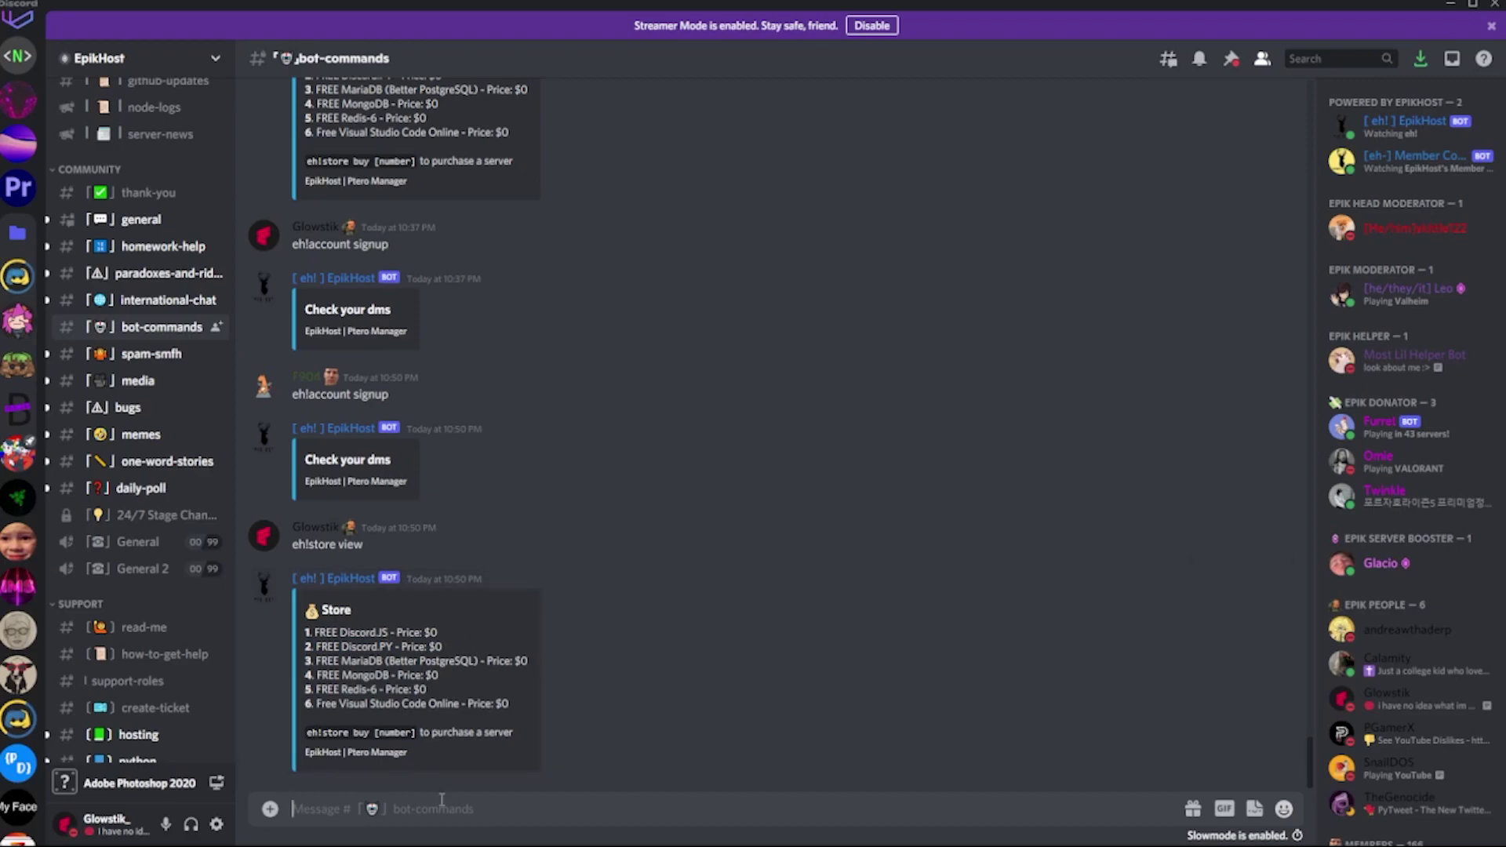
{"action": "type", "text": "eh!store buy 2"}
{"action": "key", "text": "Return"}
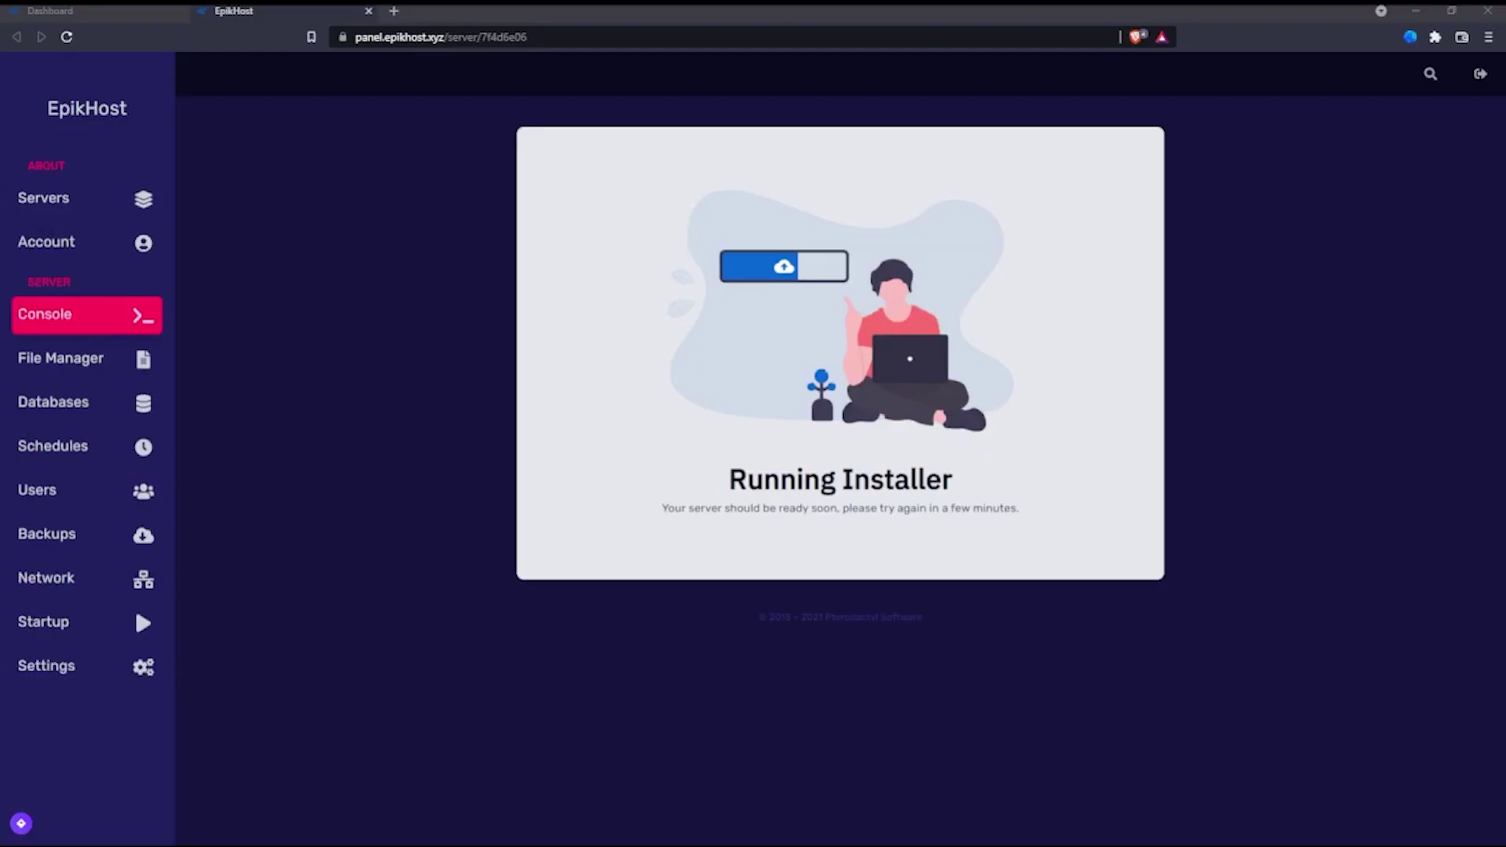
Step: Retry File Manager past the Running Installer notice until the offline console loads
{"action": "double_click", "coordinate": [914, 521]}
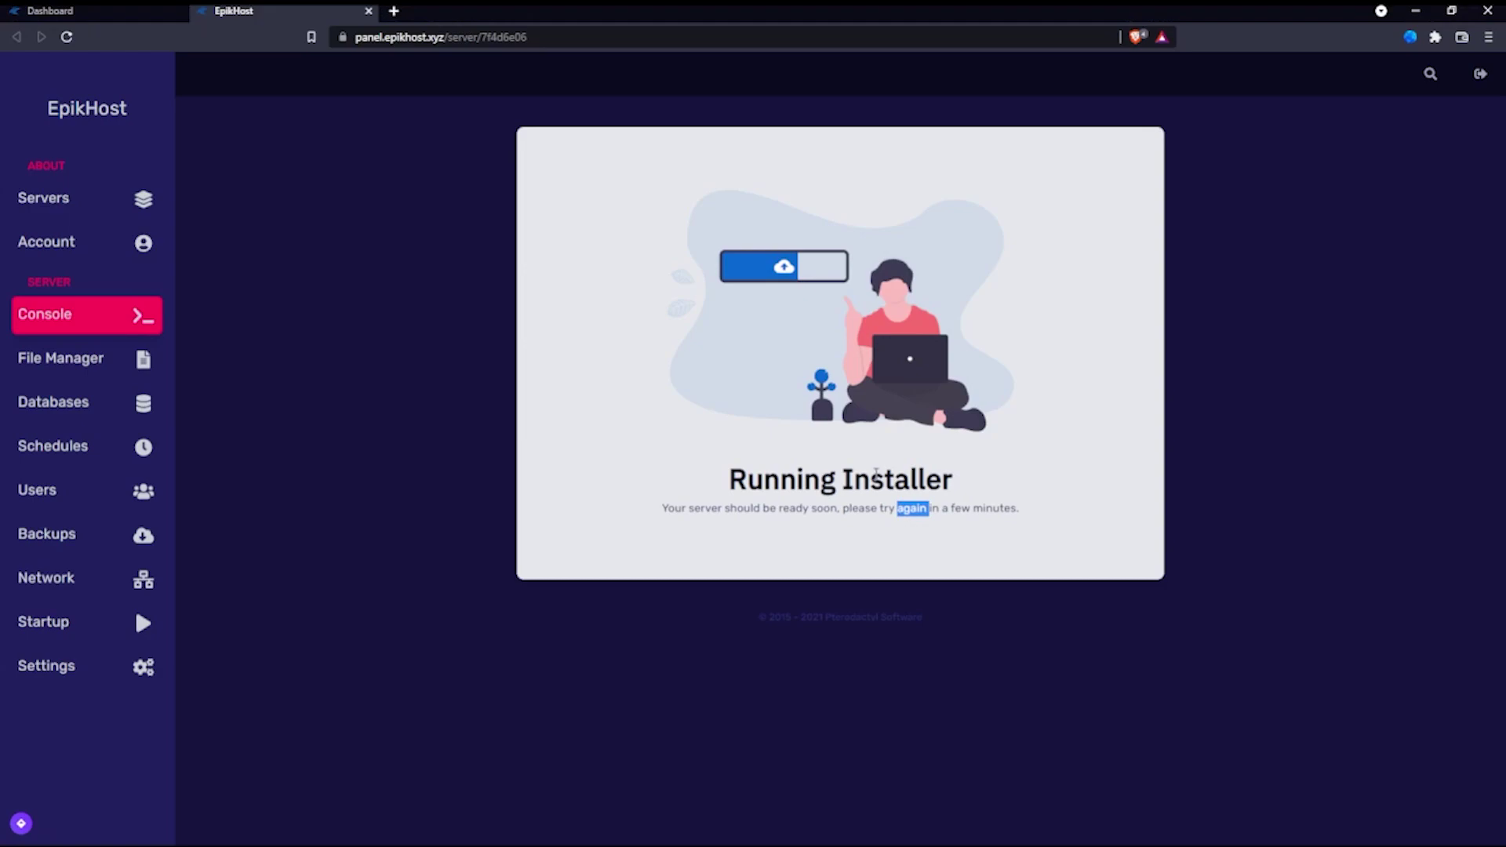
{"action": "left_click", "coordinate": [872, 473]}
{"action": "left_click", "coordinate": [71, 354]}
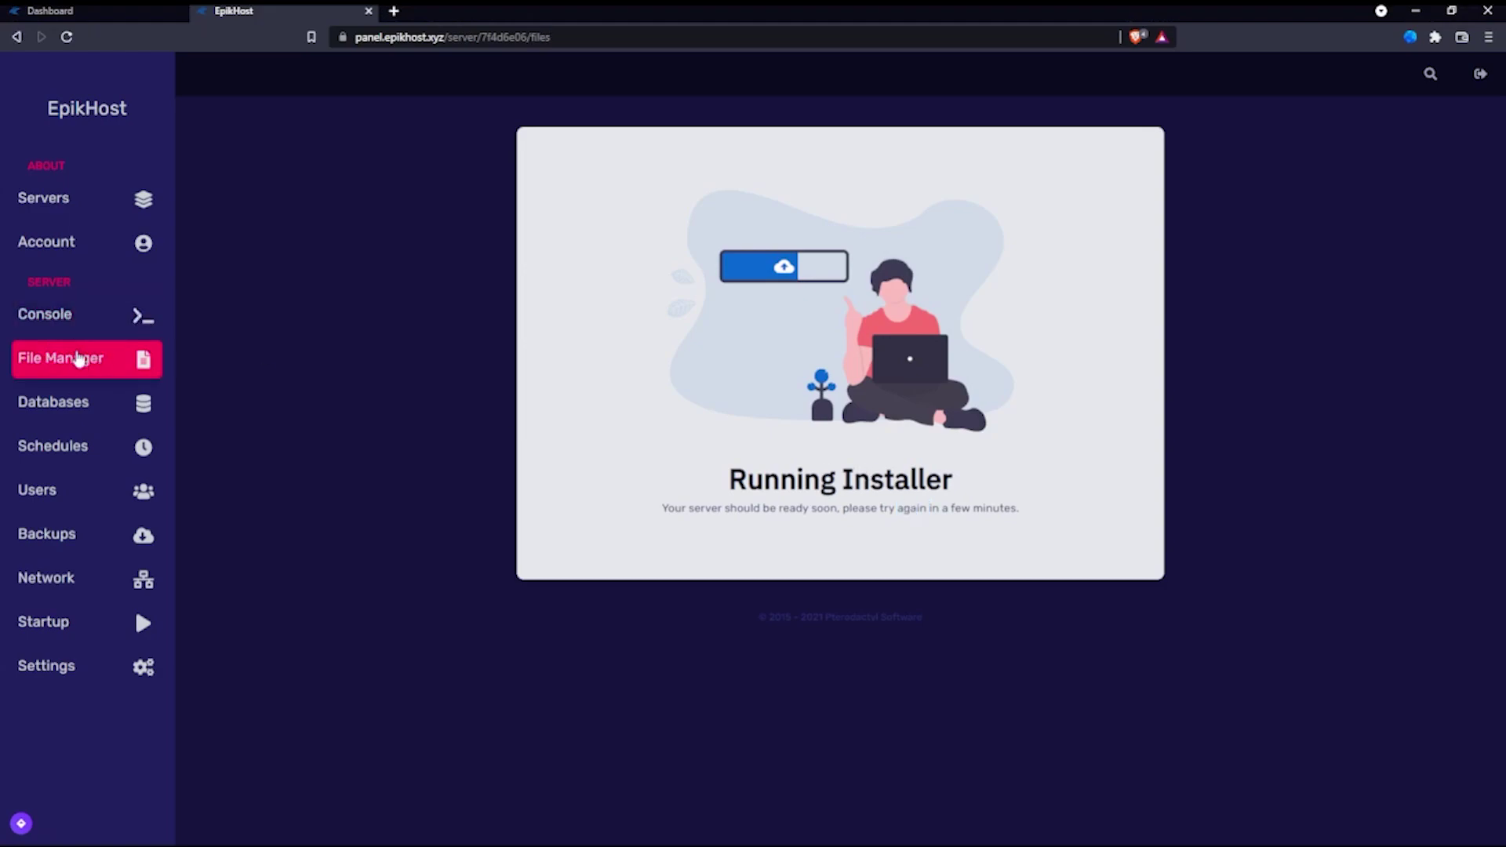
{"action": "left_click", "coordinate": [74, 330]}
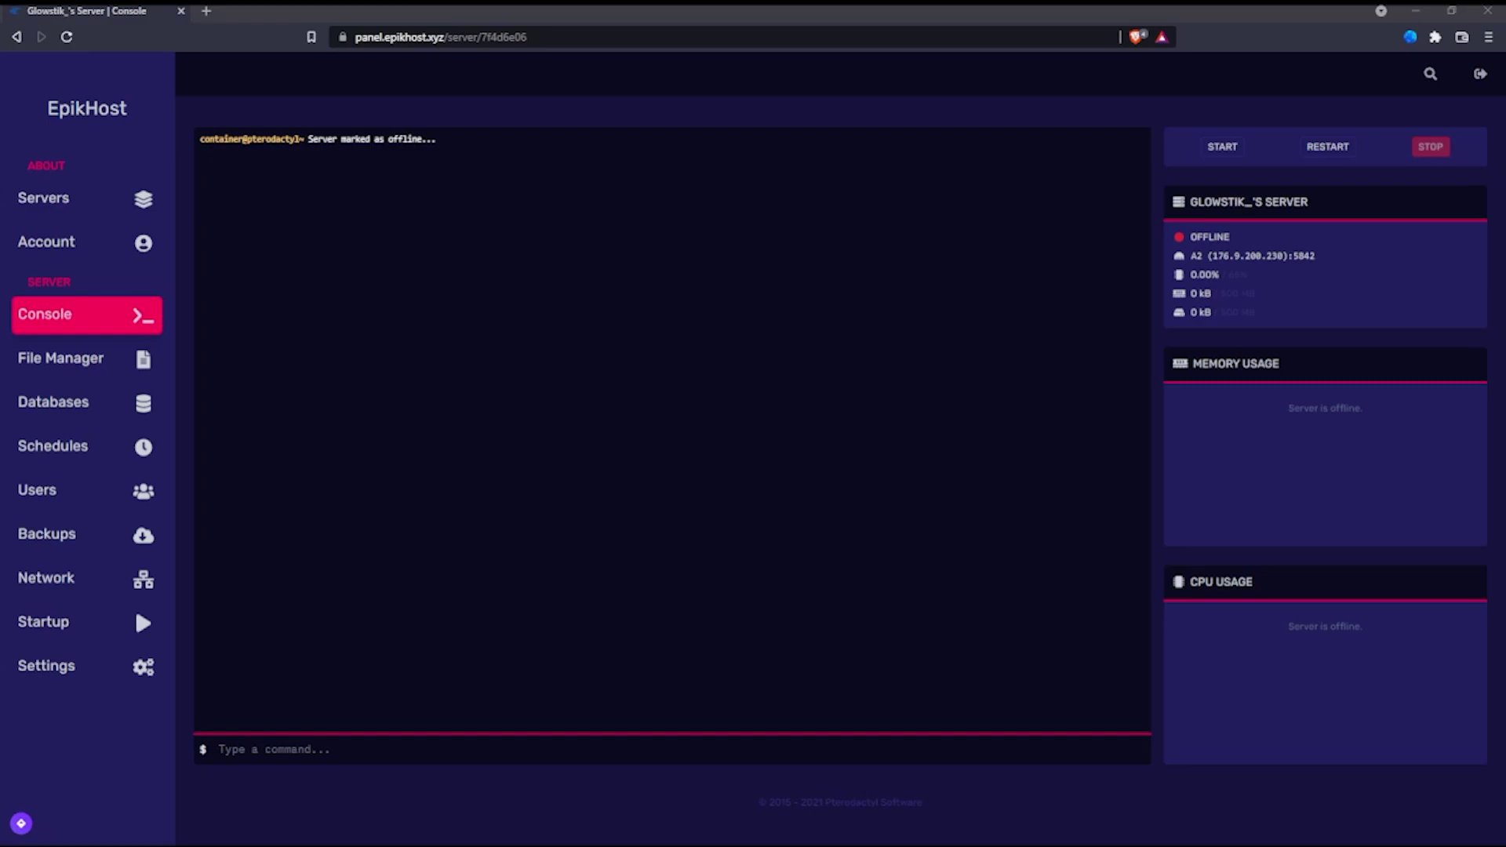
Step: In Settings, rename the server to the owner's handle plus 'Basement' and save
{"action": "left_click_drag", "start_coordinate": [1188, 202], "coordinate": [1230, 218]}
{"action": "left_click", "coordinate": [1293, 313]}
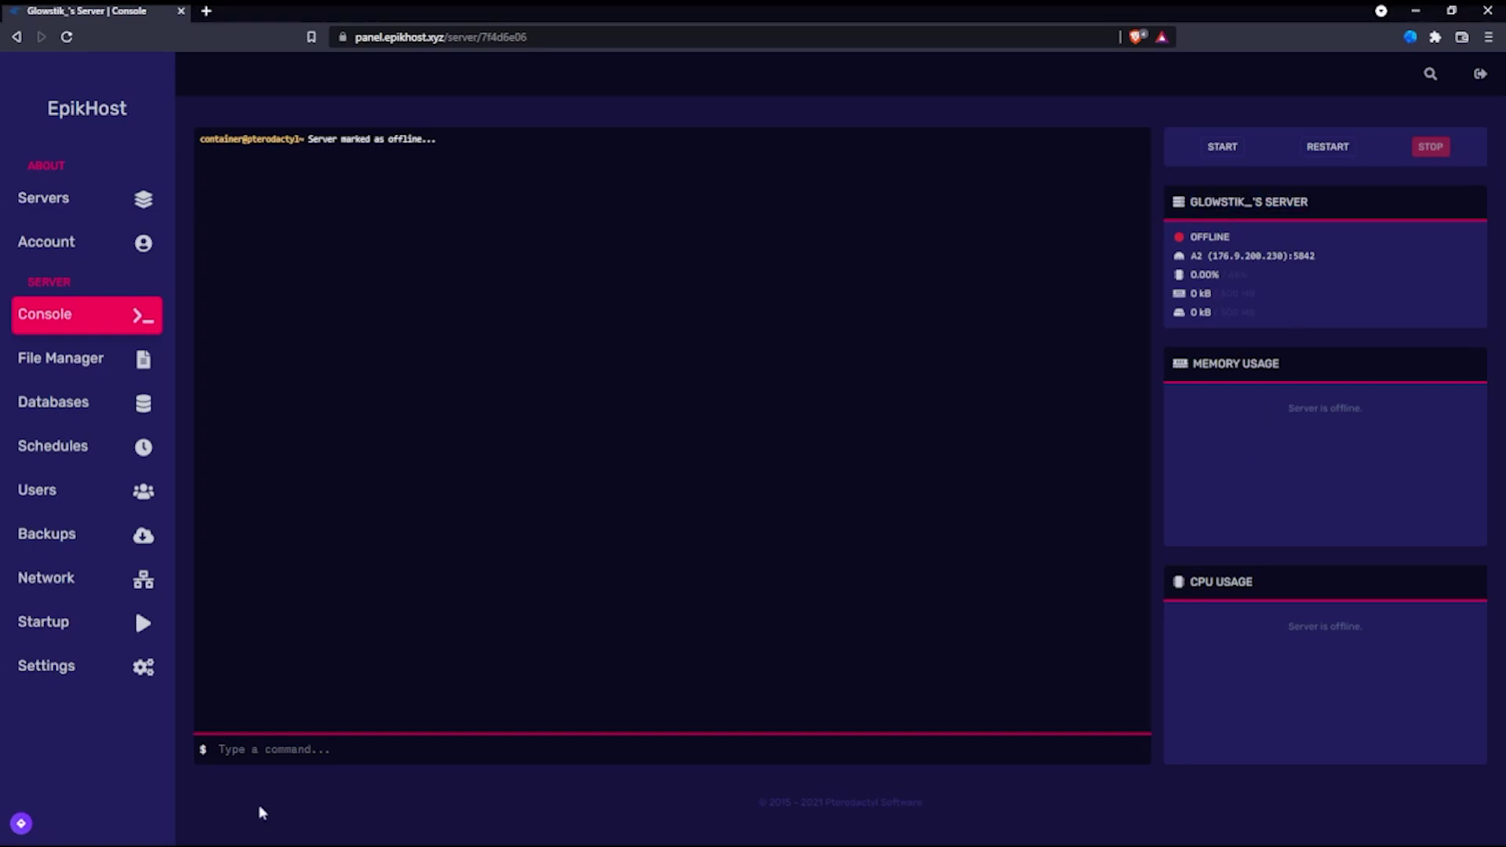
{"action": "left_click", "coordinate": [19, 665]}
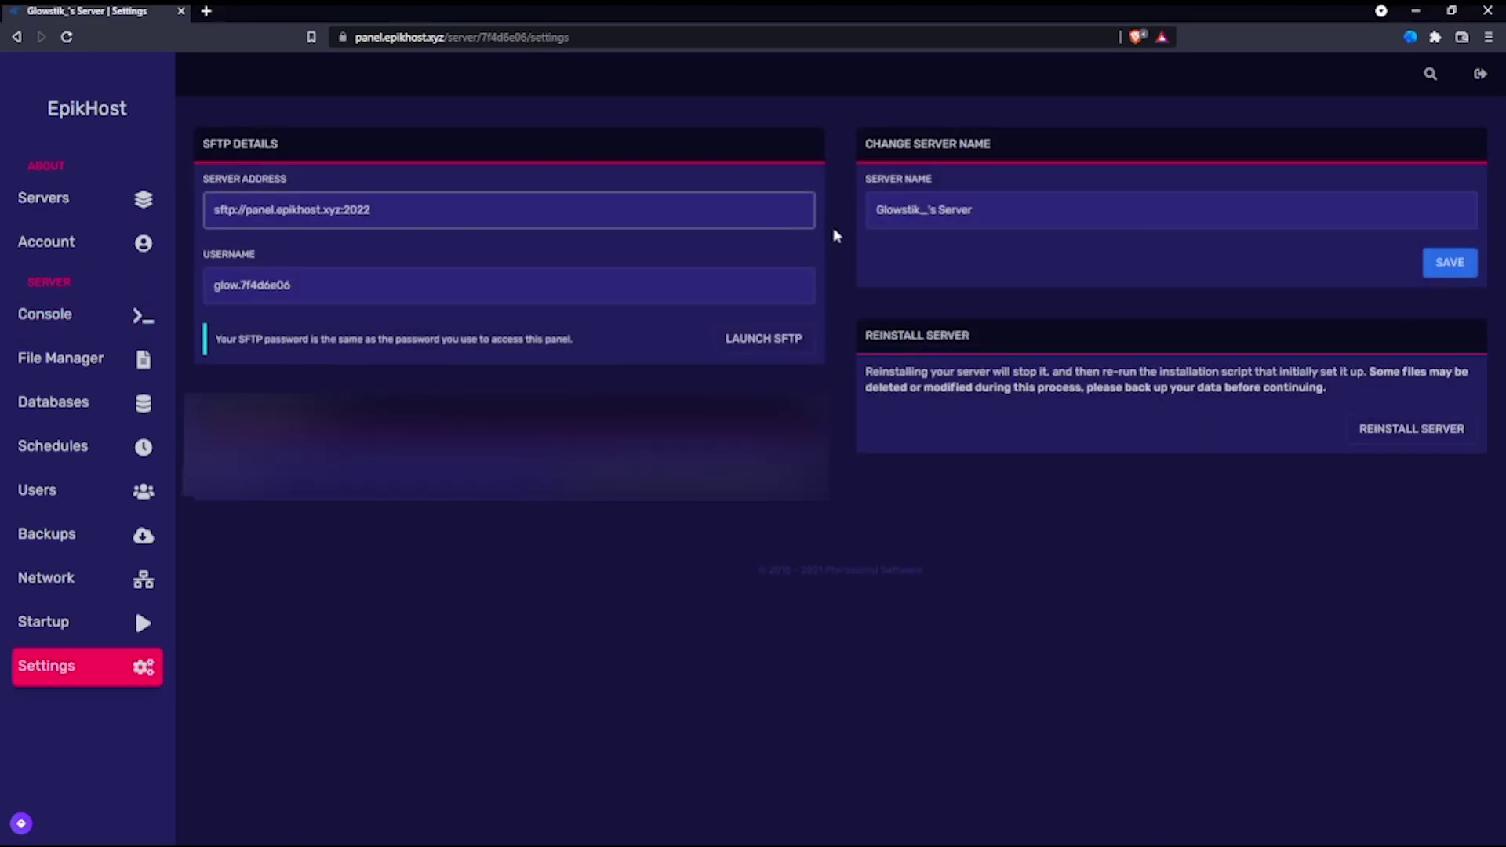
{"action": "double_click", "coordinate": [954, 209]}
{"action": "key", "text": "ctrl+a"}
{"action": "type", "text": "Glows"}
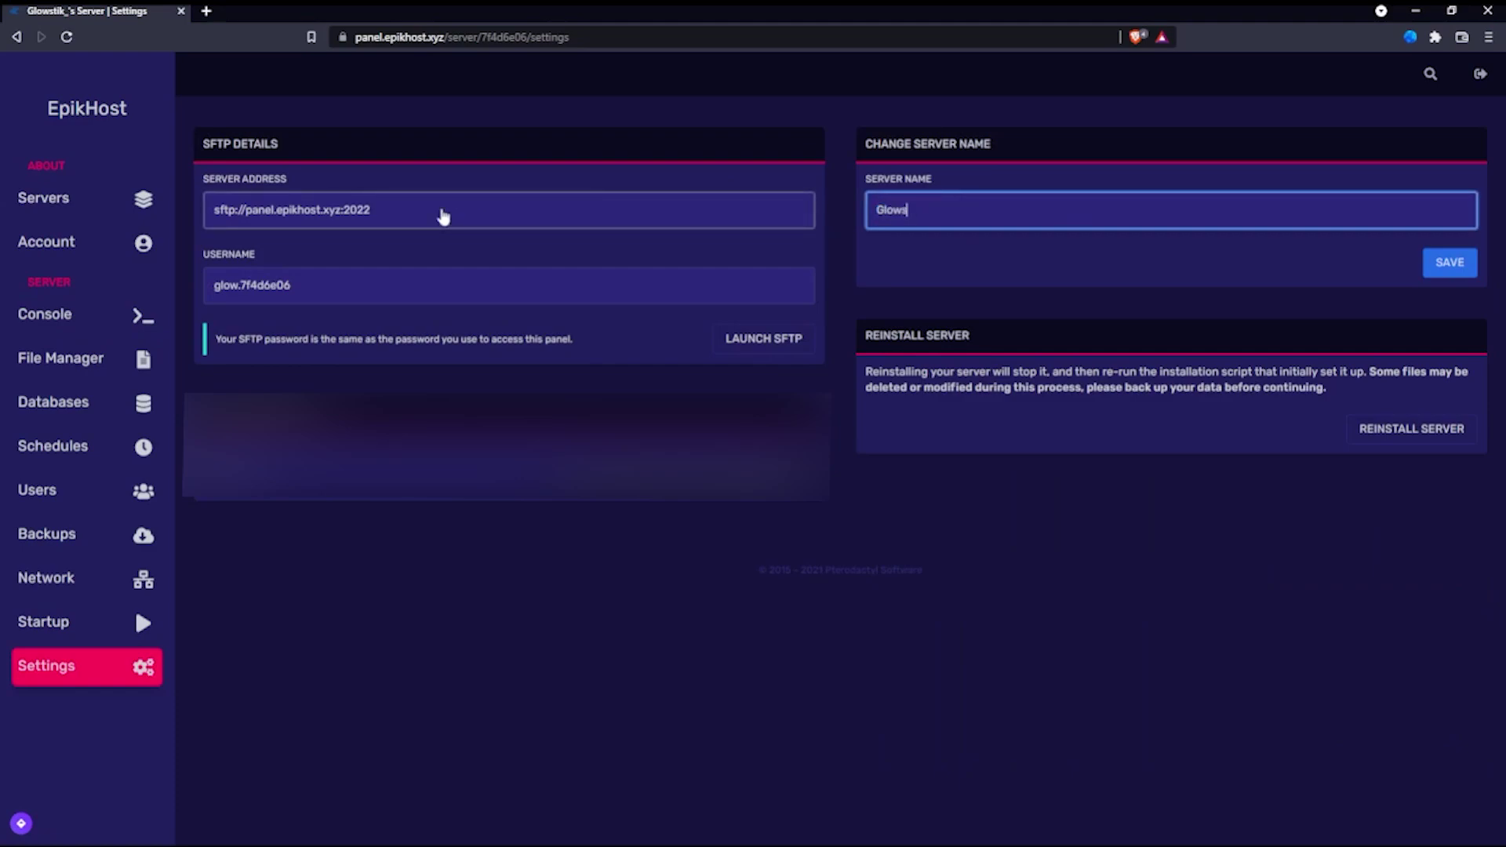
{"action": "type", "text": "tik's Basement"}
{"action": "left_click", "coordinate": [1450, 265]}
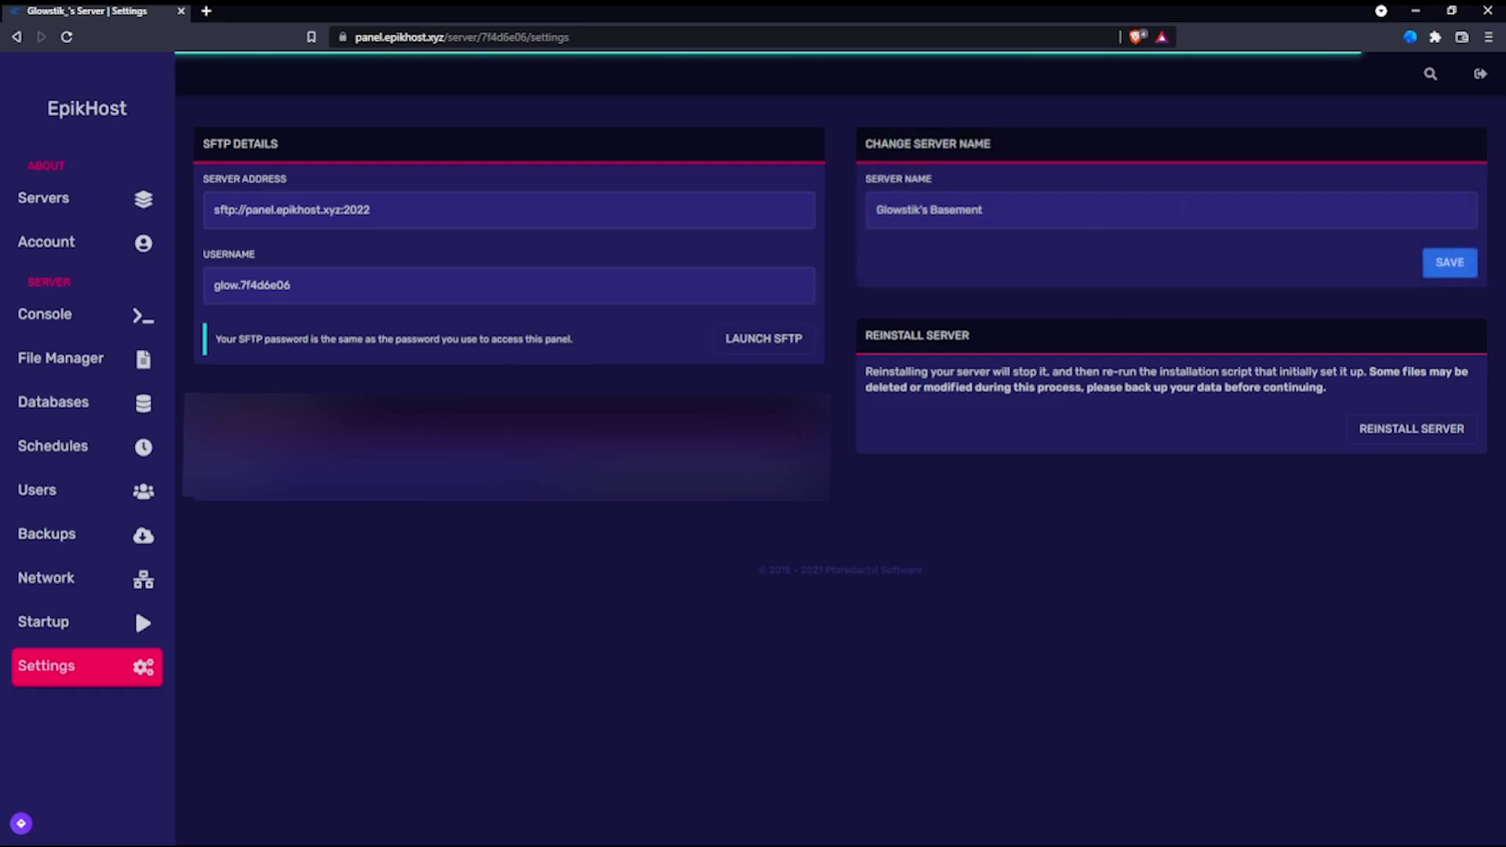
Step: Copy the server address 176.9.200.230:5842 from the Console and review resource usage
{"action": "left_click", "coordinate": [94, 314]}
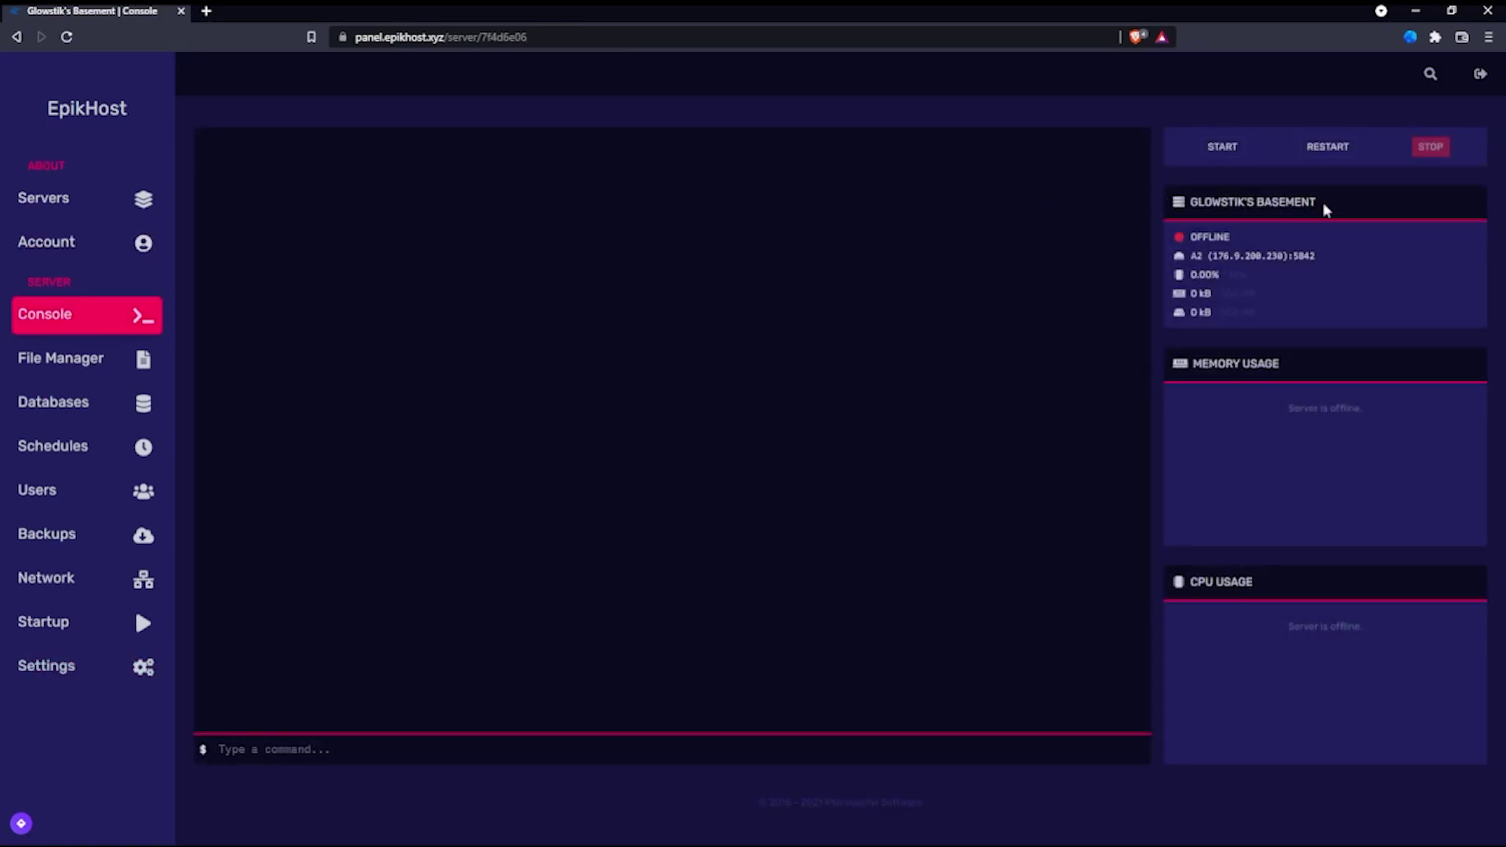
{"action": "left_click_drag", "start_coordinate": [1324, 203], "coordinate": [1279, 193]}
{"action": "left_click", "coordinate": [1235, 259]}
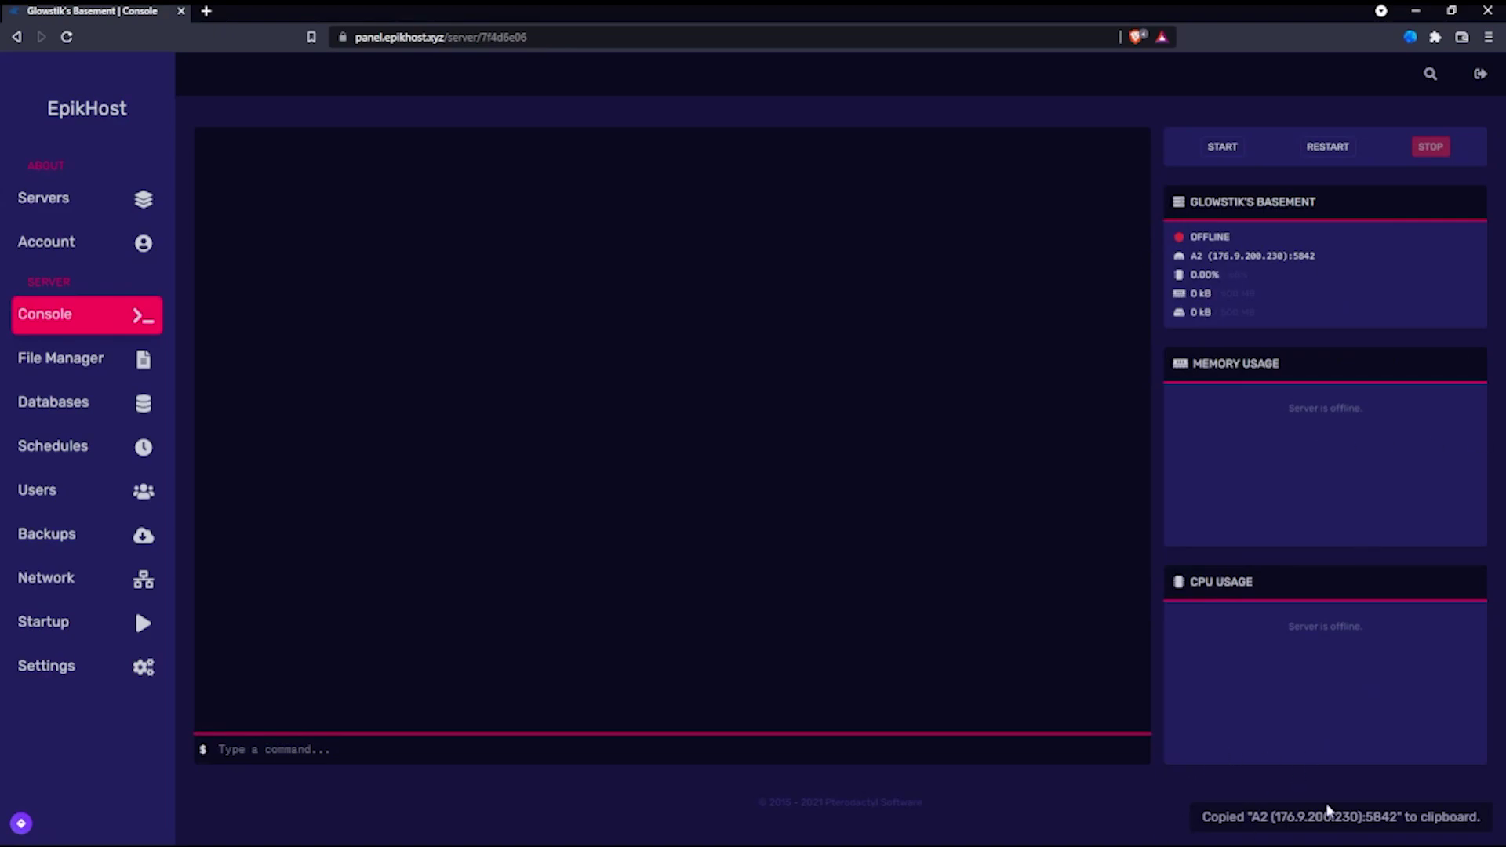
{"action": "left_click_drag", "start_coordinate": [1209, 298], "coordinate": [1226, 313]}
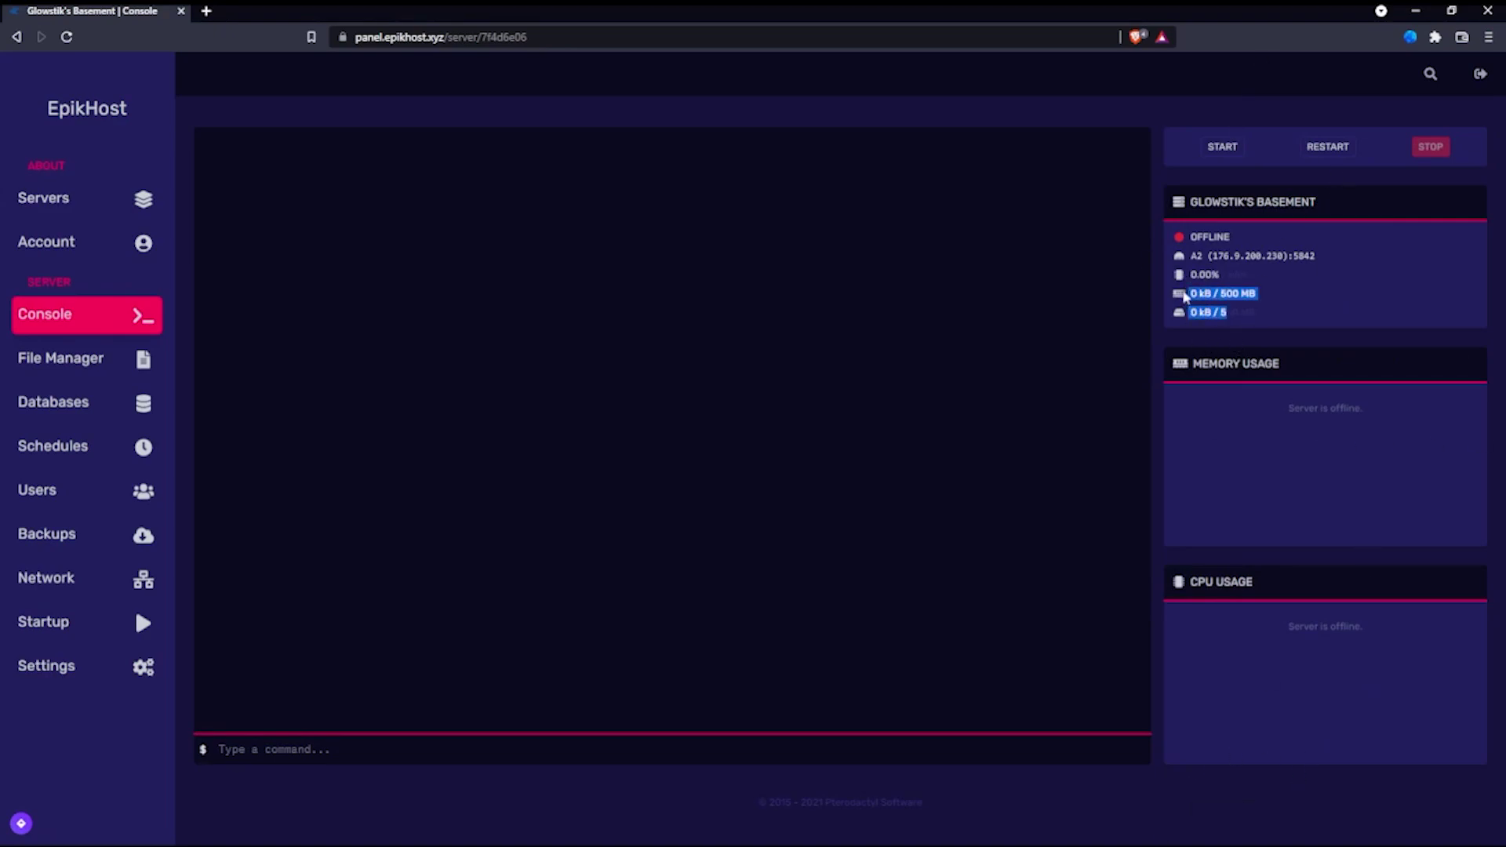
{"action": "left_click", "coordinate": [1266, 302]}
{"action": "left_click_drag", "start_coordinate": [1261, 323], "coordinate": [1191, 290]}
{"action": "left_click", "coordinate": [1243, 299]}
{"action": "triple_click", "coordinate": [1244, 298]}
{"action": "left_click", "coordinate": [1258, 316]}
Step: Open a new blank file in the server's empty container folder
{"action": "triple_click", "coordinate": [1228, 317]}
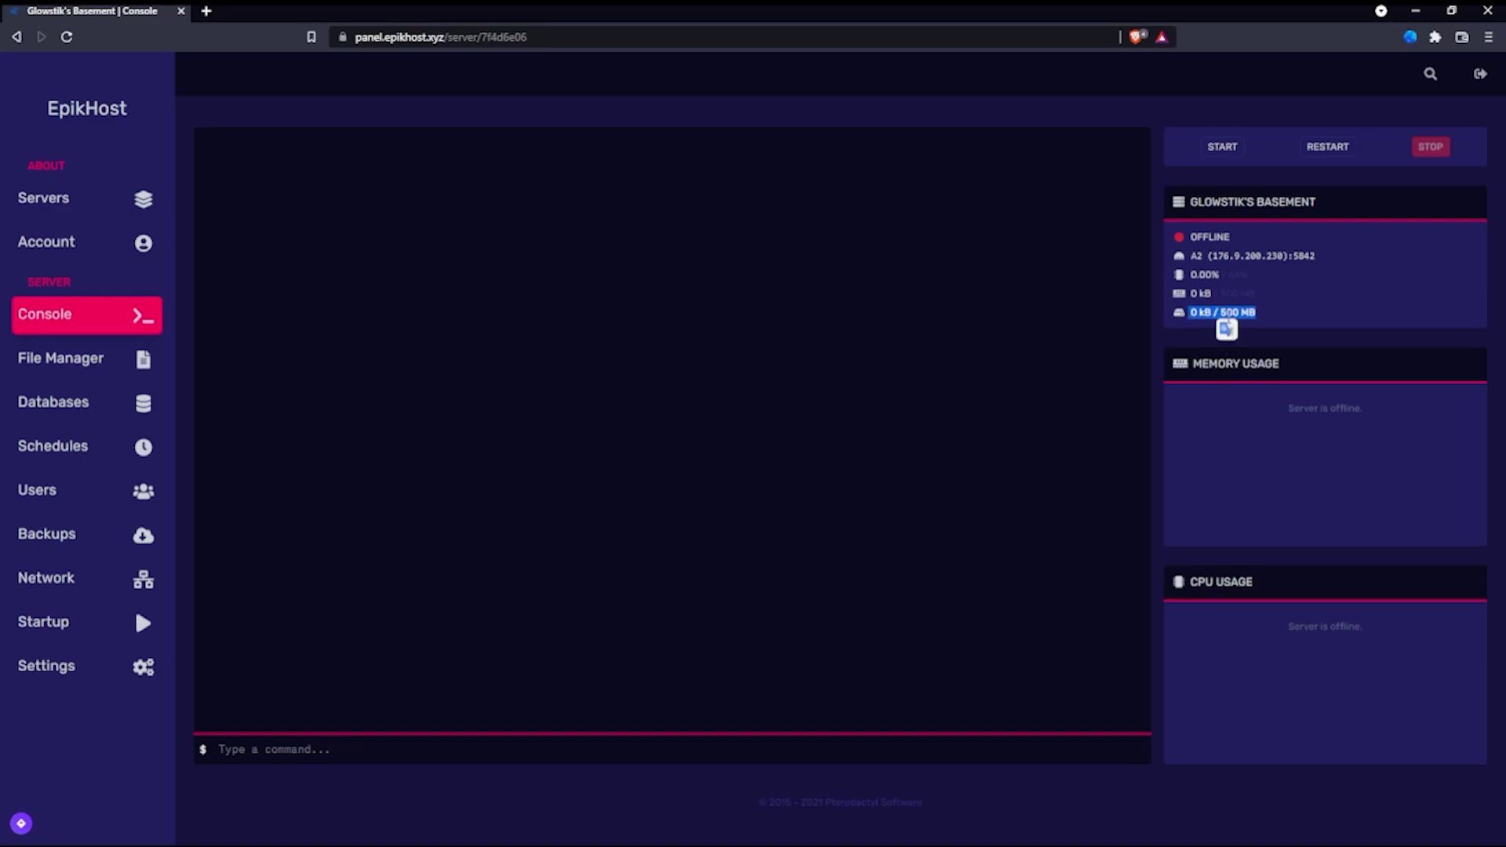
{"action": "left_click", "coordinate": [1262, 311]}
{"action": "double_click", "coordinate": [1238, 274]}
{"action": "left_click", "coordinate": [1226, 275]}
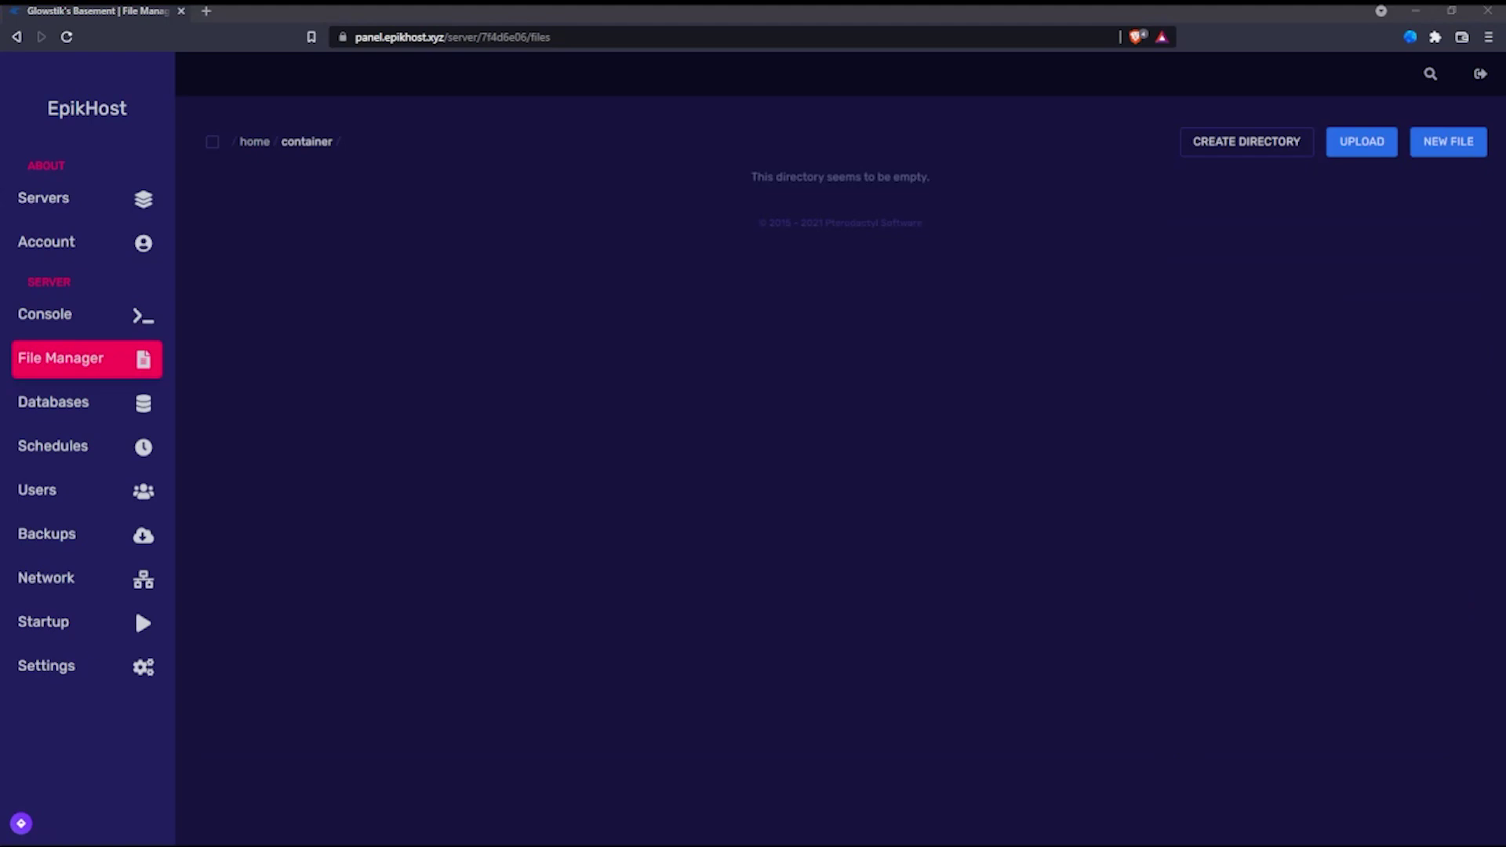
{"action": "left_click", "coordinate": [1094, 246]}
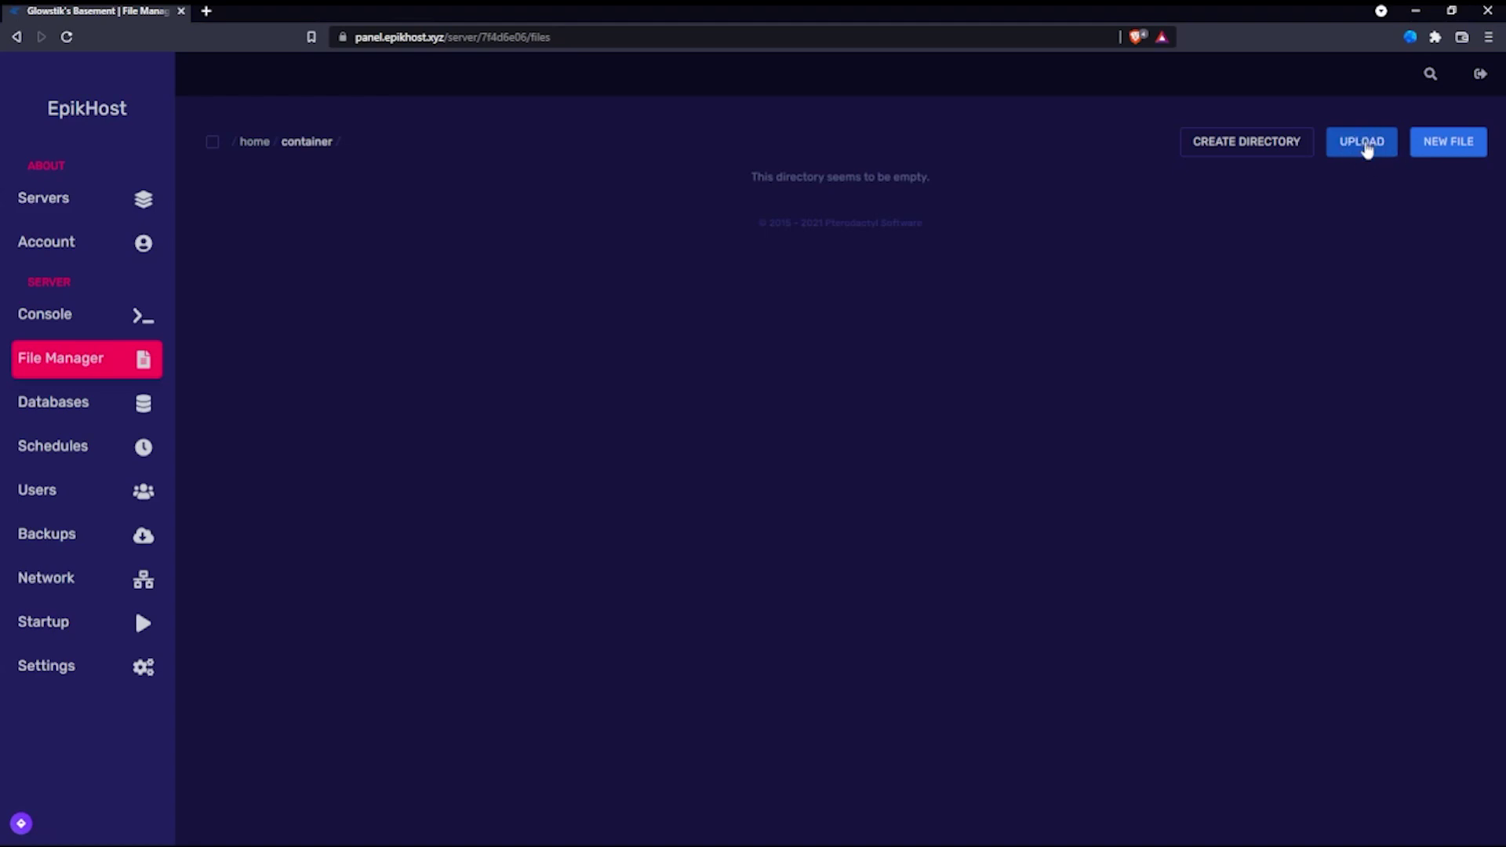
{"action": "left_click", "coordinate": [1445, 142]}
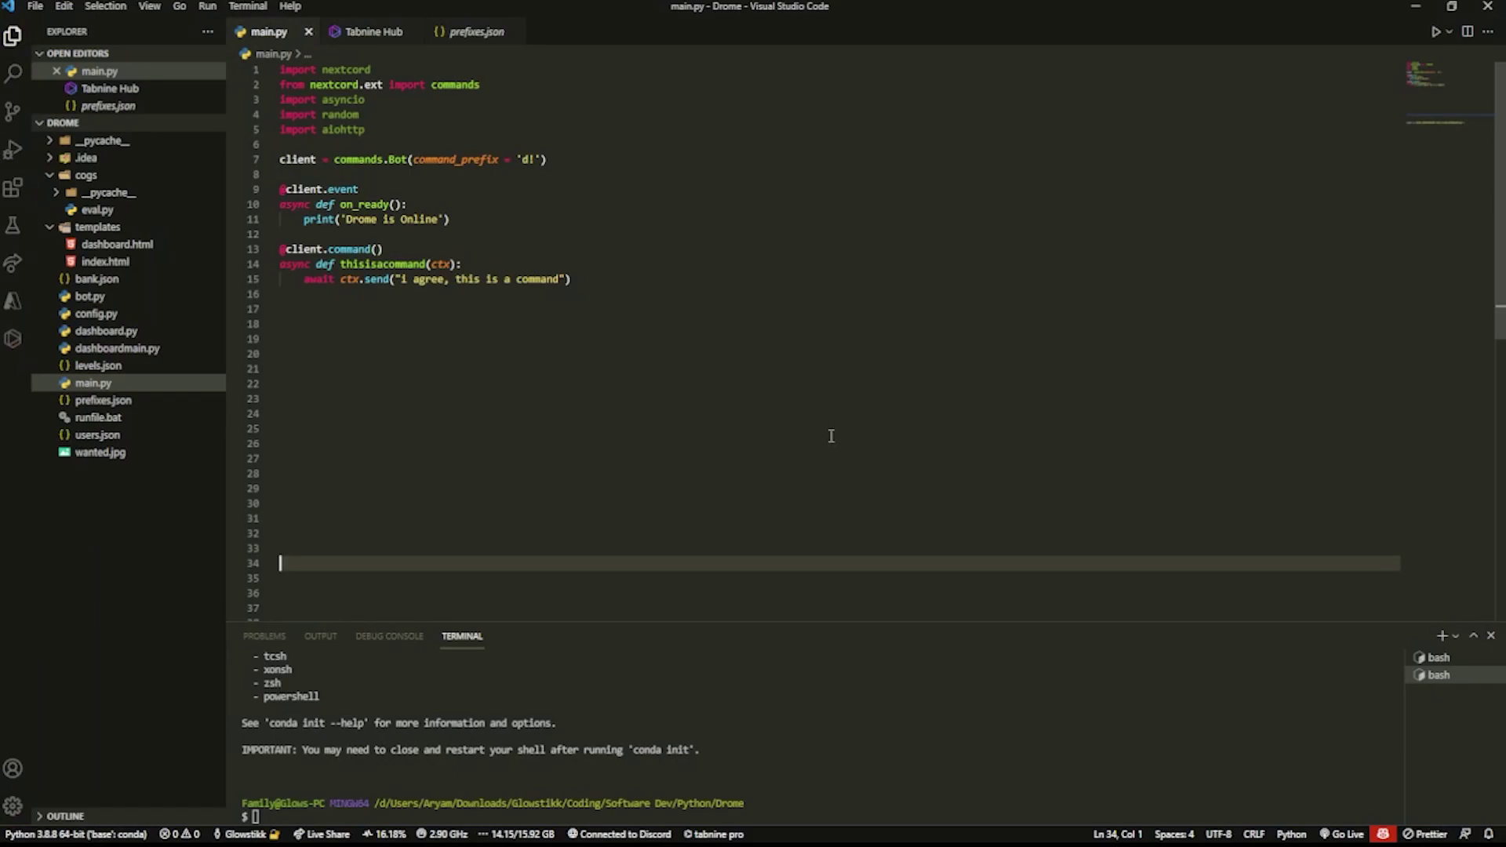
Step: Select and copy all of the Drome bot's main.py code in VS Code
{"action": "left_click", "coordinate": [1040, 348]}
{"action": "left_click", "coordinate": [1004, 309]}
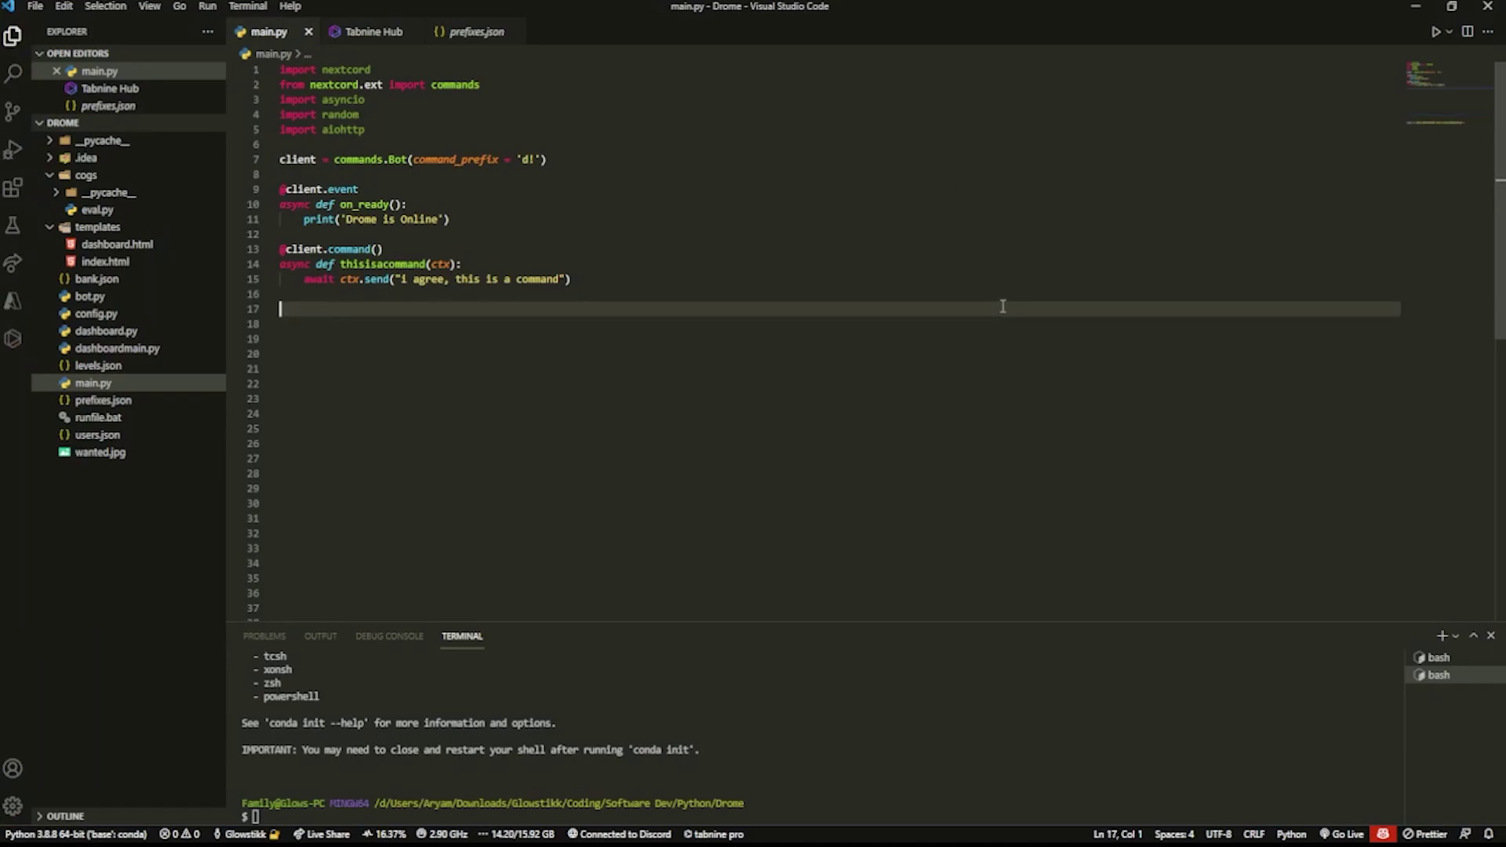
{"action": "key", "text": "ctrl+a"}
{"action": "left_click", "coordinate": [692, 307]}
{"action": "scroll", "coordinate": [689, 306], "scroll_direction": "down", "scroll_amount": 4}
{"action": "scroll", "coordinate": [689, 306], "scroll_direction": "up", "scroll_amount": 4}
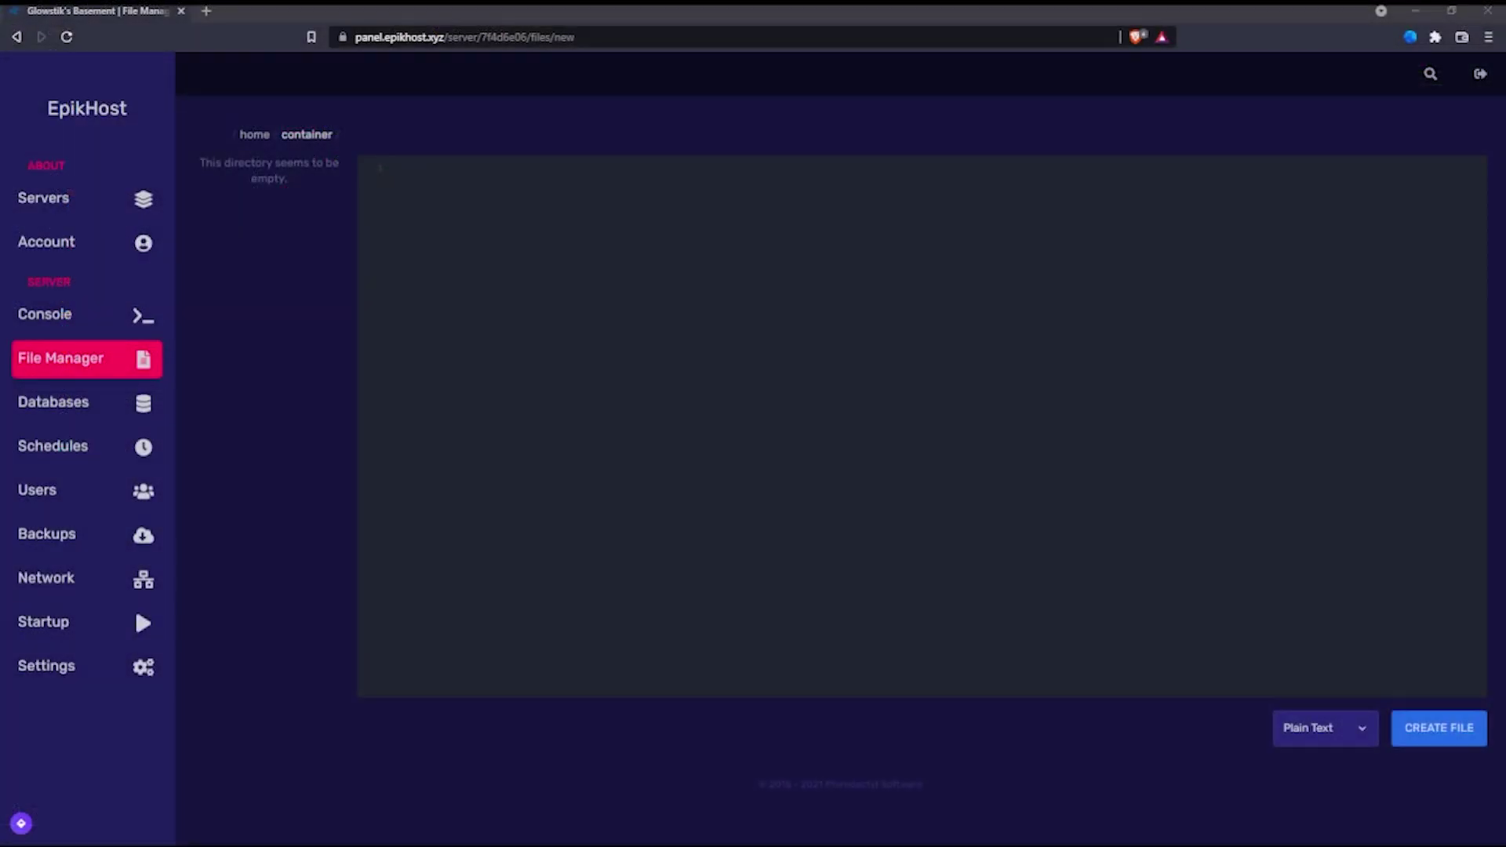
Step: Paste the copied nextcord bot code into the new EpikHost file
{"action": "left_click", "coordinate": [1318, 259]}
{"action": "key", "text": "ctrl+v"}
{"action": "left_click", "coordinate": [842, 460]}
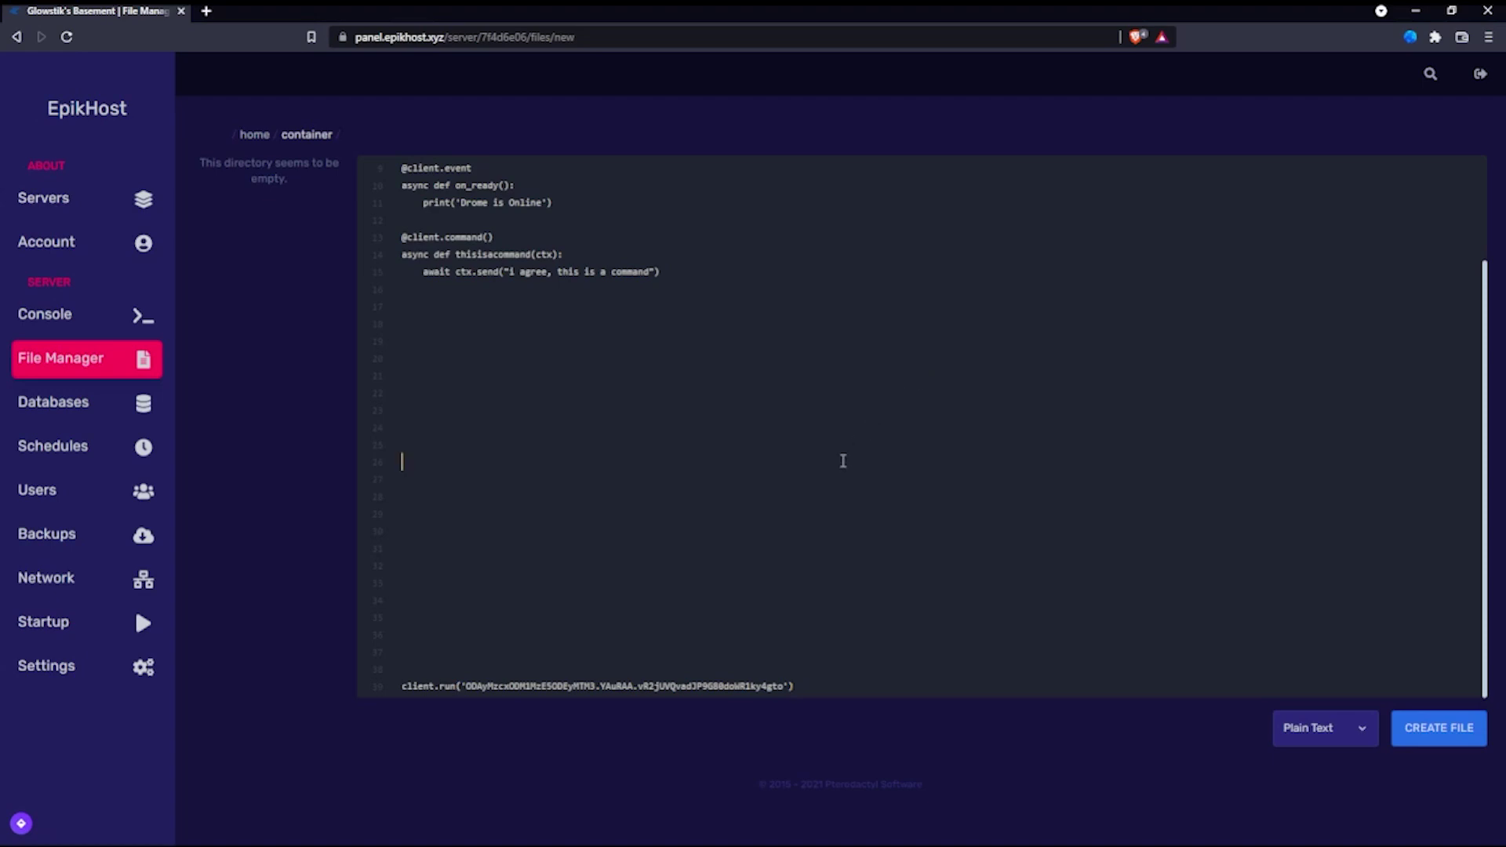
{"action": "scroll", "coordinate": [976, 471], "scroll_direction": "up", "scroll_amount": 3}
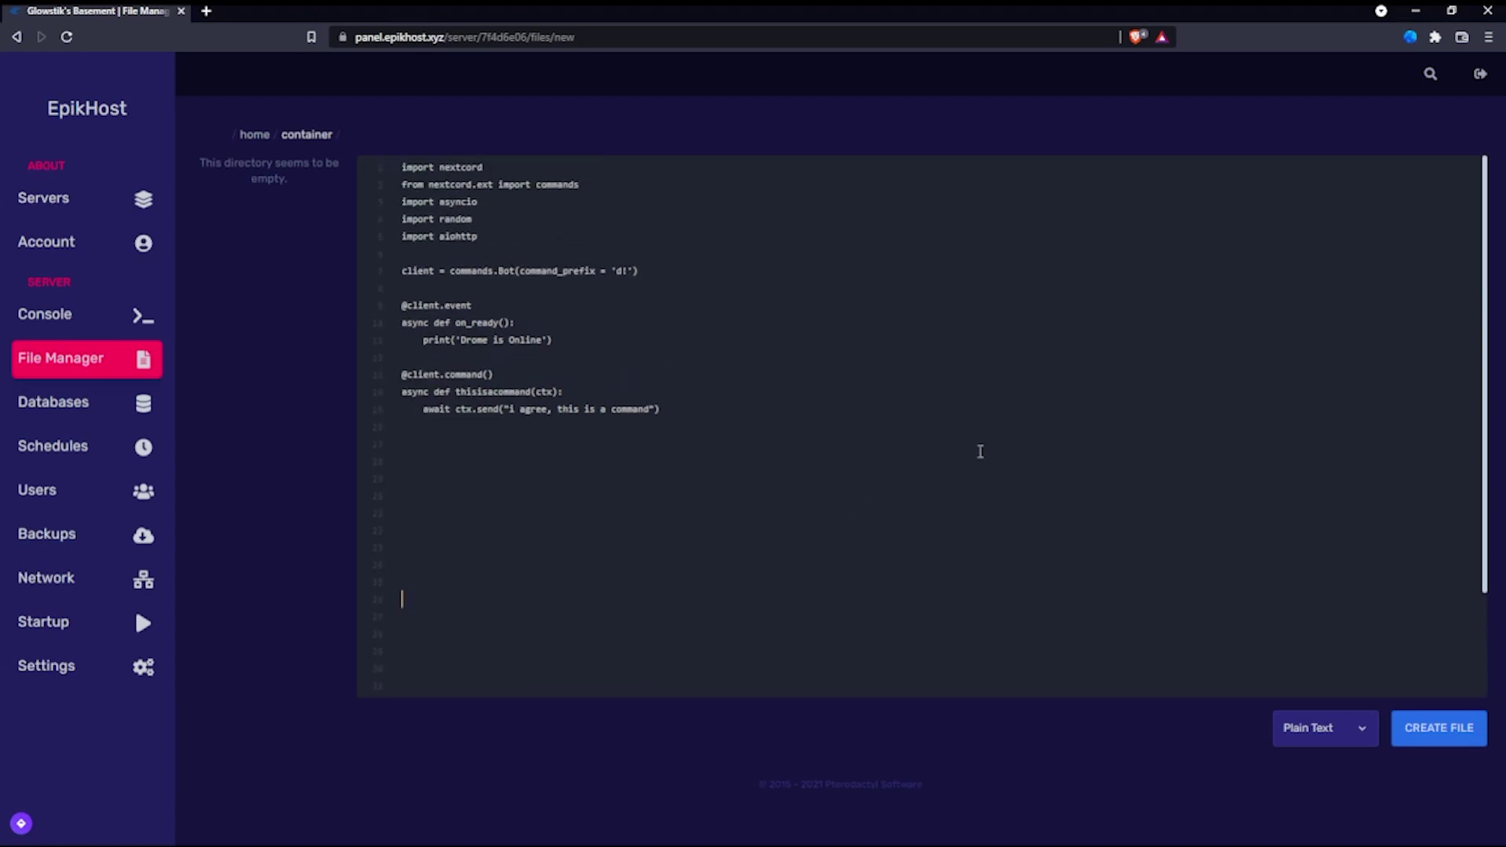
{"action": "left_click_drag", "start_coordinate": [891, 360], "coordinate": [870, 155]}
{"action": "left_click", "coordinate": [741, 271]}
{"action": "left_click", "coordinate": [998, 335]}
Step: Set the file language to Python, save it as main.py, and return to the container folder
{"action": "left_click", "coordinate": [1330, 716]}
{"action": "left_click", "coordinate": [1313, 535]}
{"action": "left_click", "coordinate": [1405, 724]}
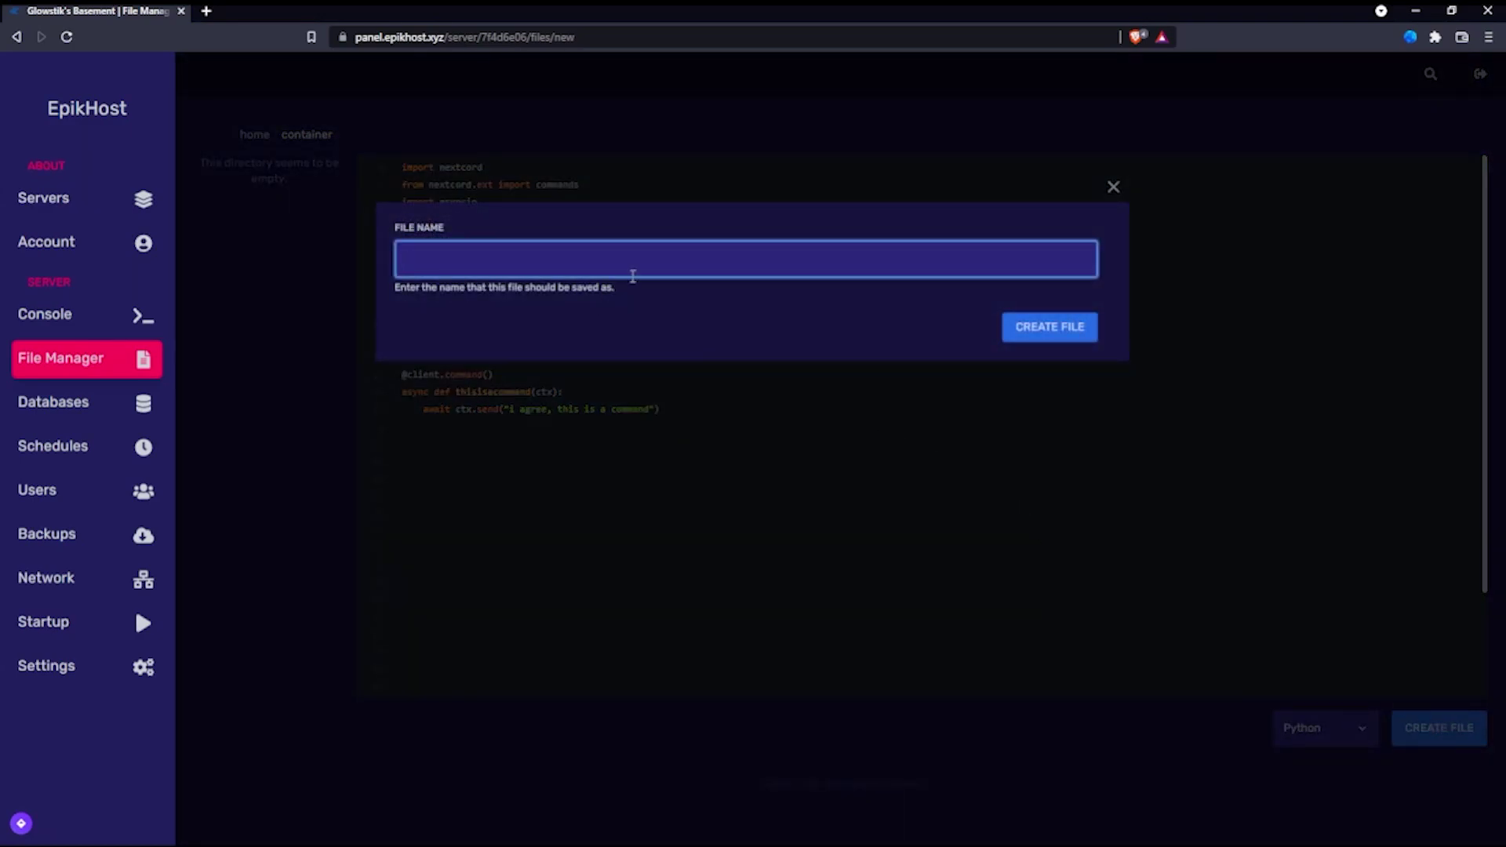
{"action": "type", "text": "main.py"}
{"action": "key", "text": "Return"}
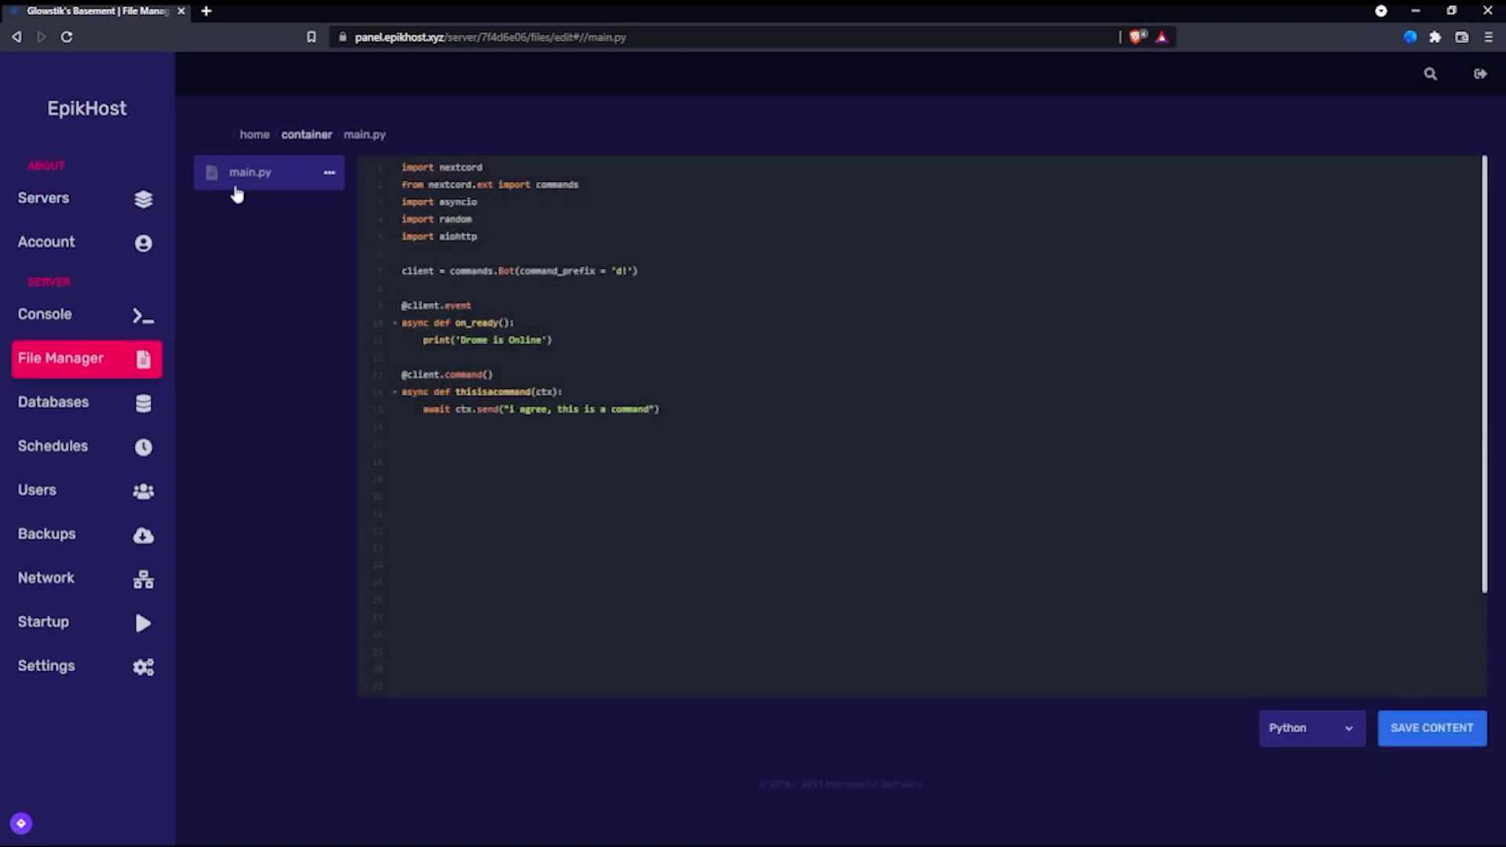
{"action": "left_click", "coordinate": [313, 138]}
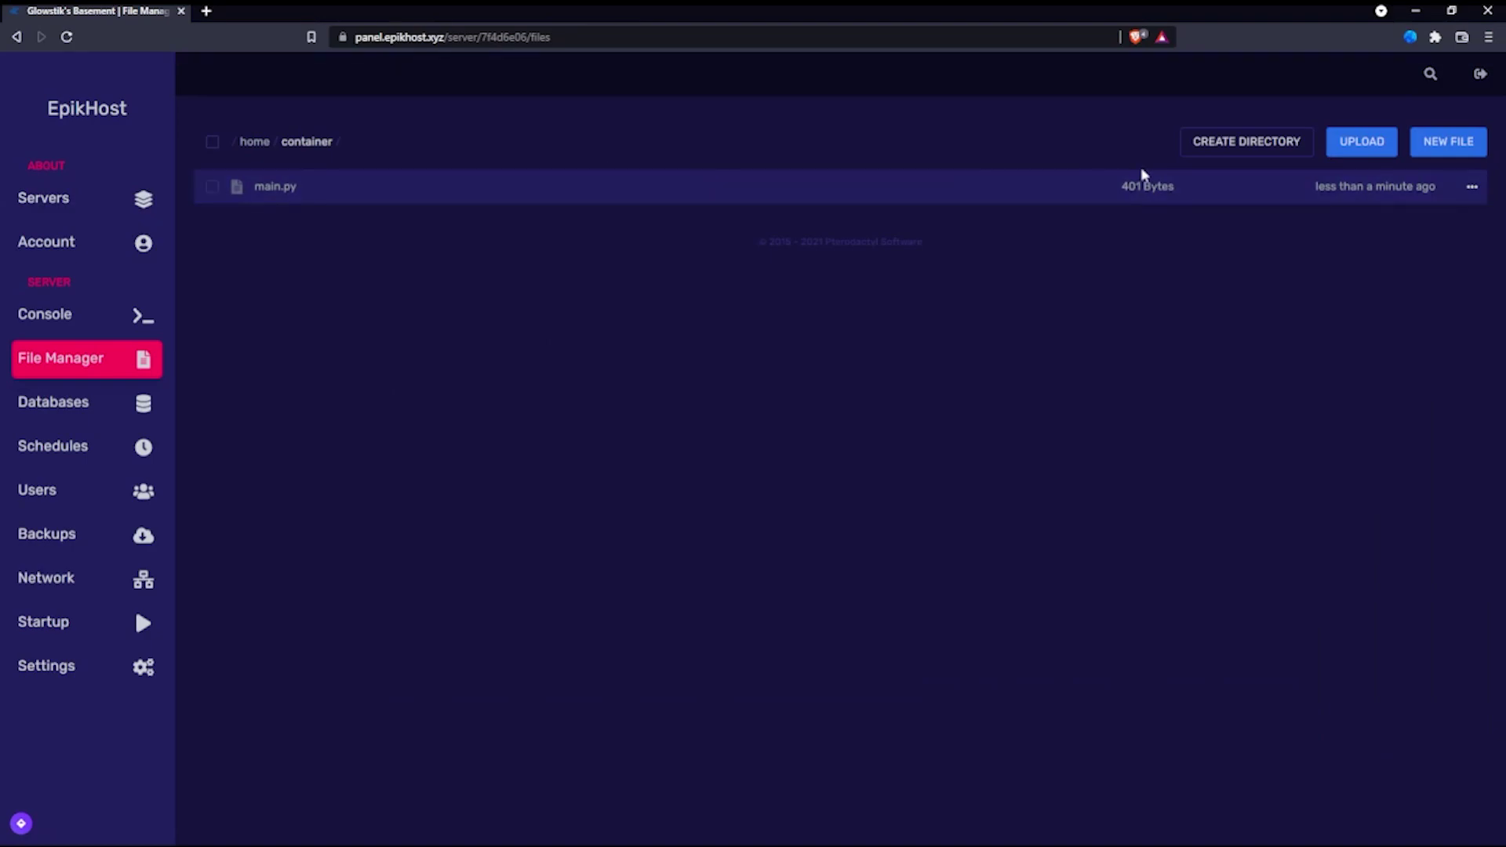
Step: Create a 'cogs' folder, then look inside main.py and the cogs folder
{"action": "left_click", "coordinate": [1260, 149]}
{"action": "type", "text": "cogs"}
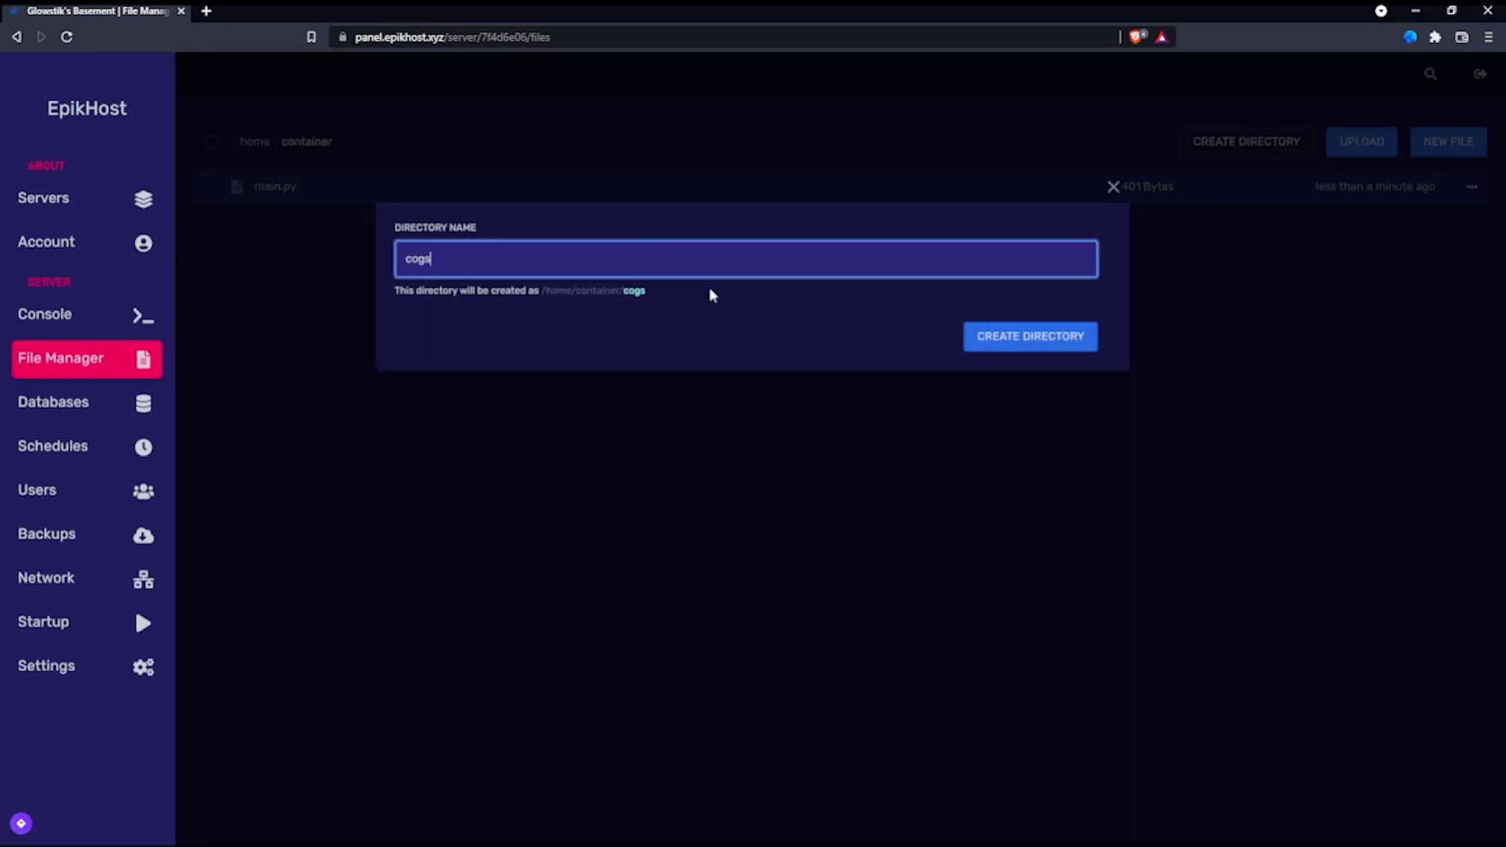
{"action": "key", "text": "Return"}
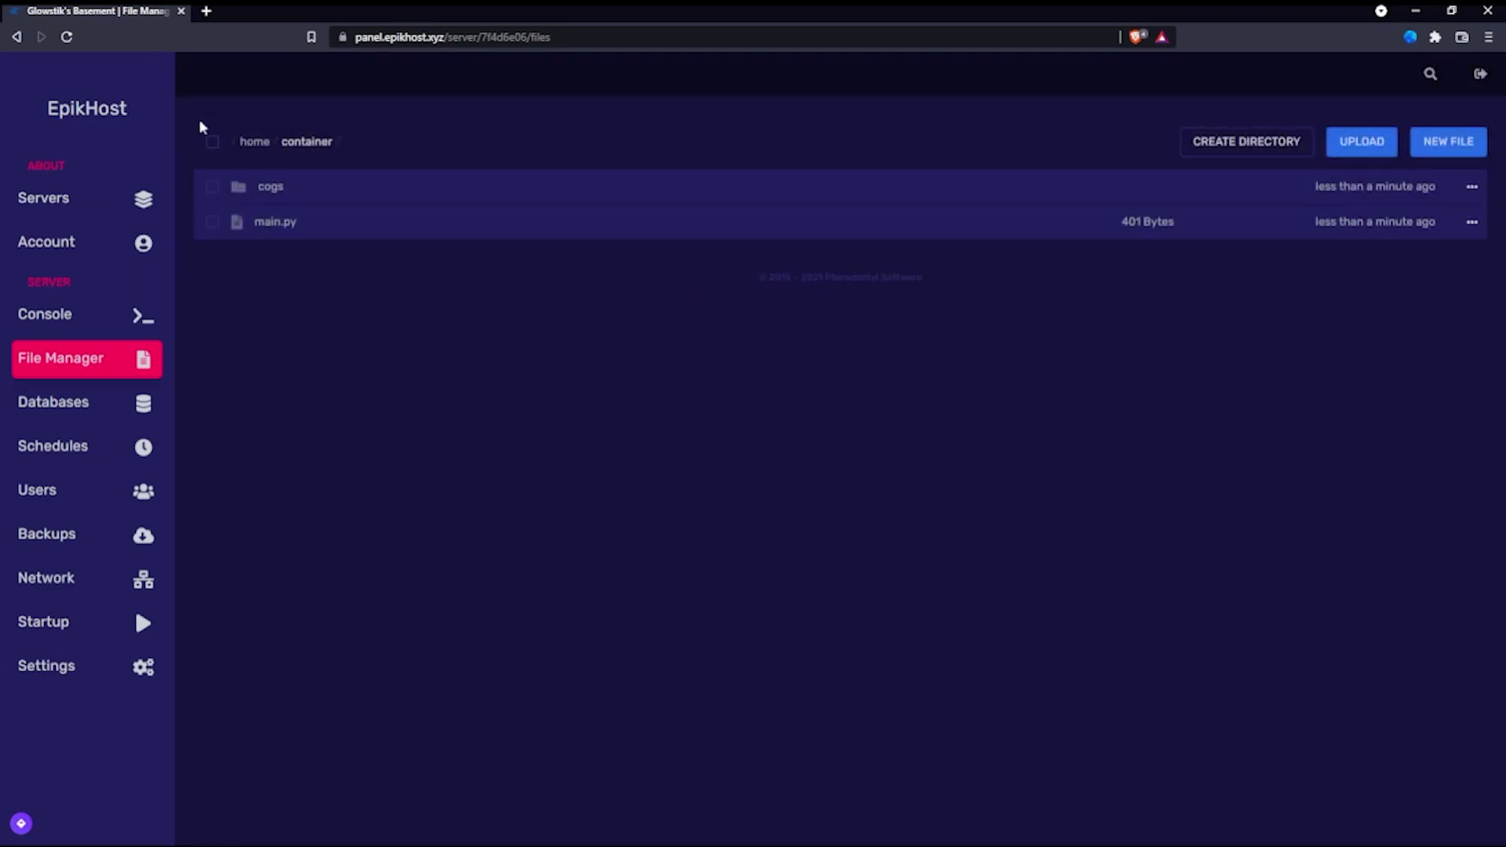
{"action": "left_click", "coordinate": [316, 215]}
{"action": "left_click", "coordinate": [306, 135]}
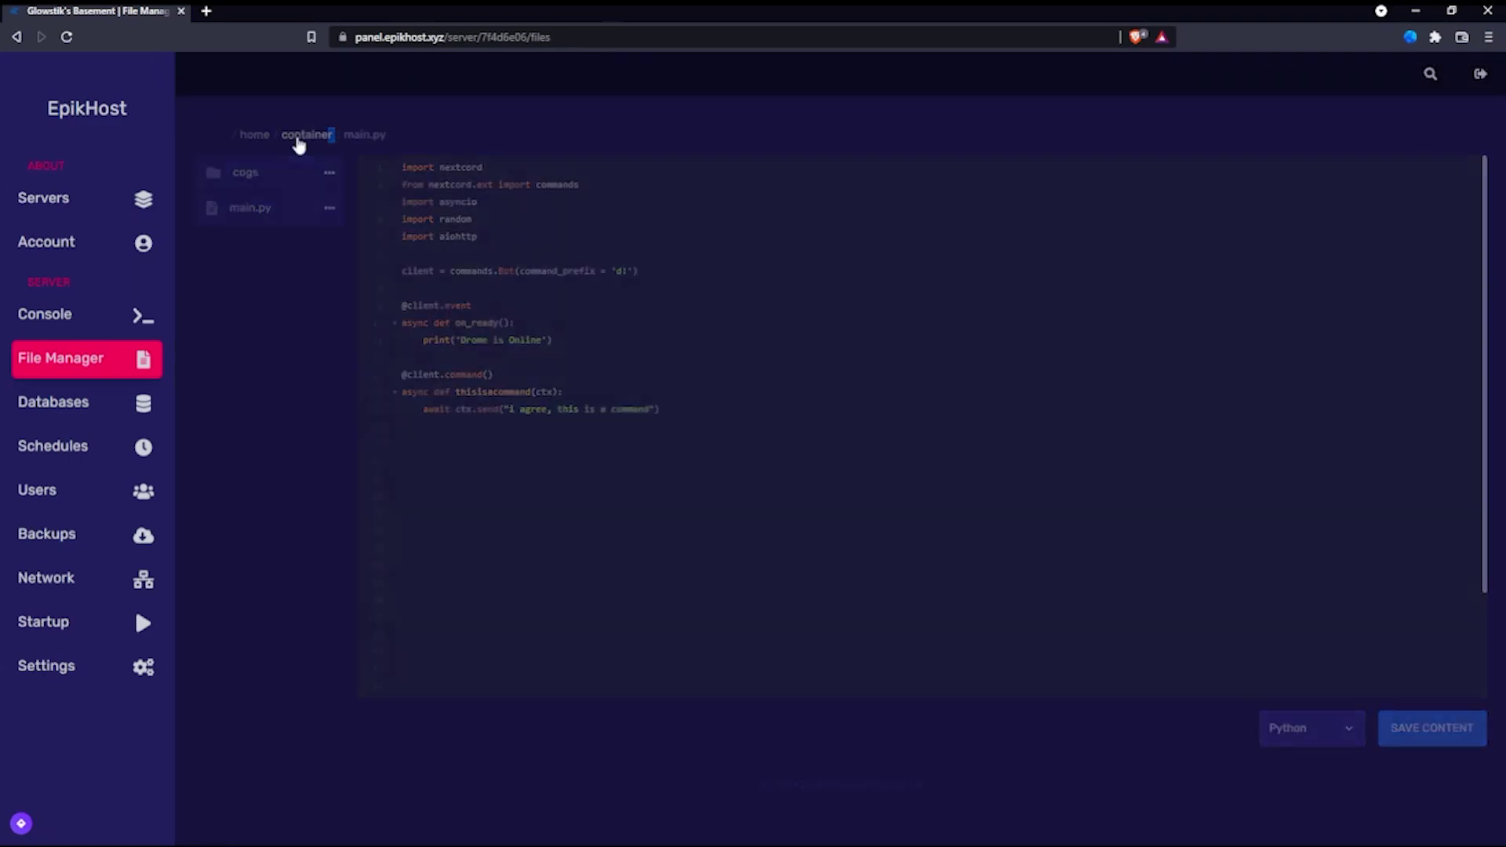
{"action": "left_click", "coordinate": [343, 191]}
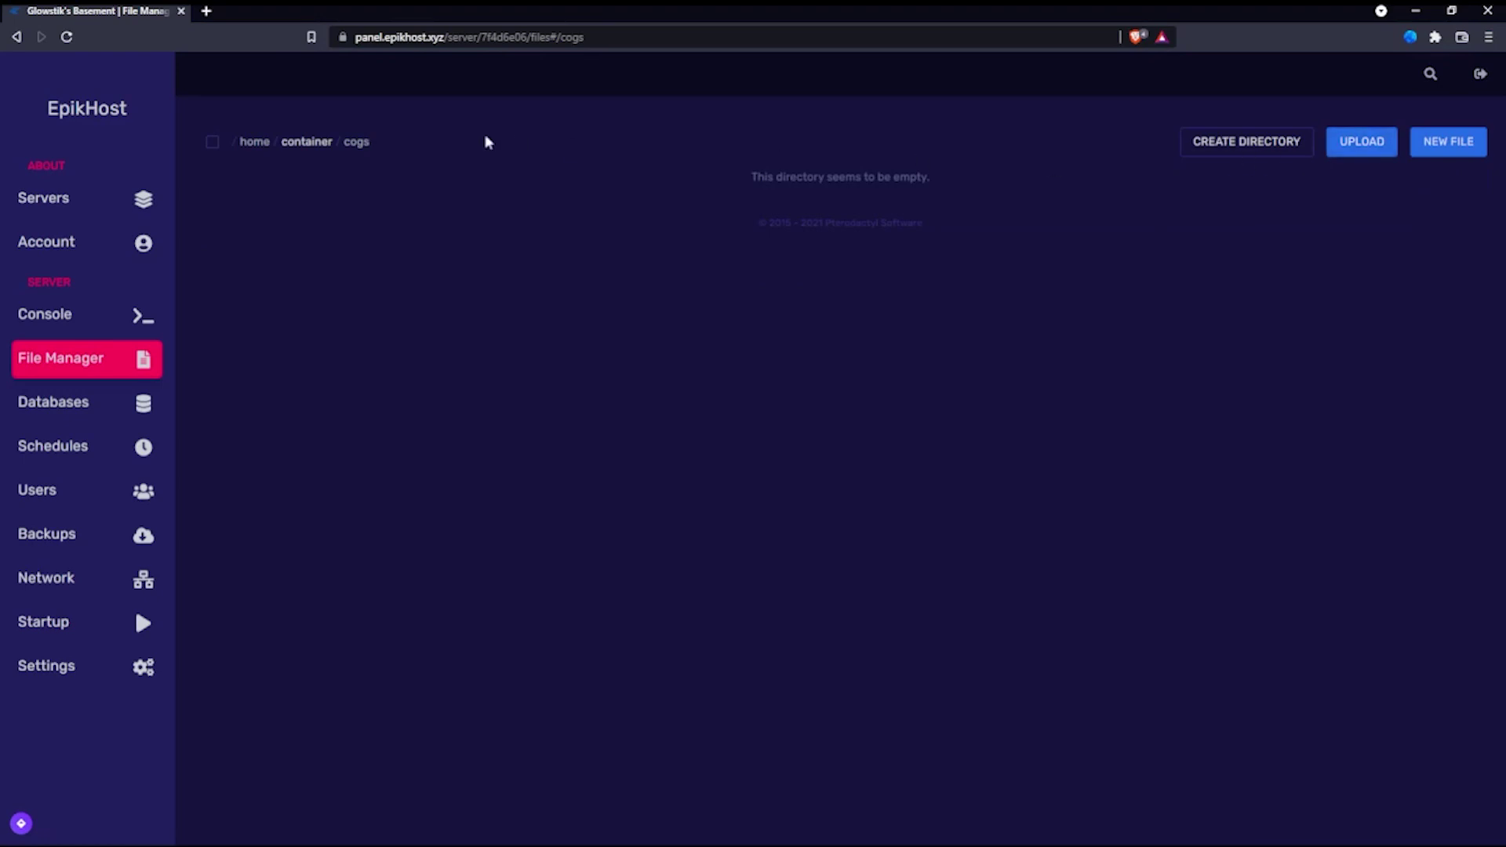
{"action": "left_click", "coordinate": [305, 142]}
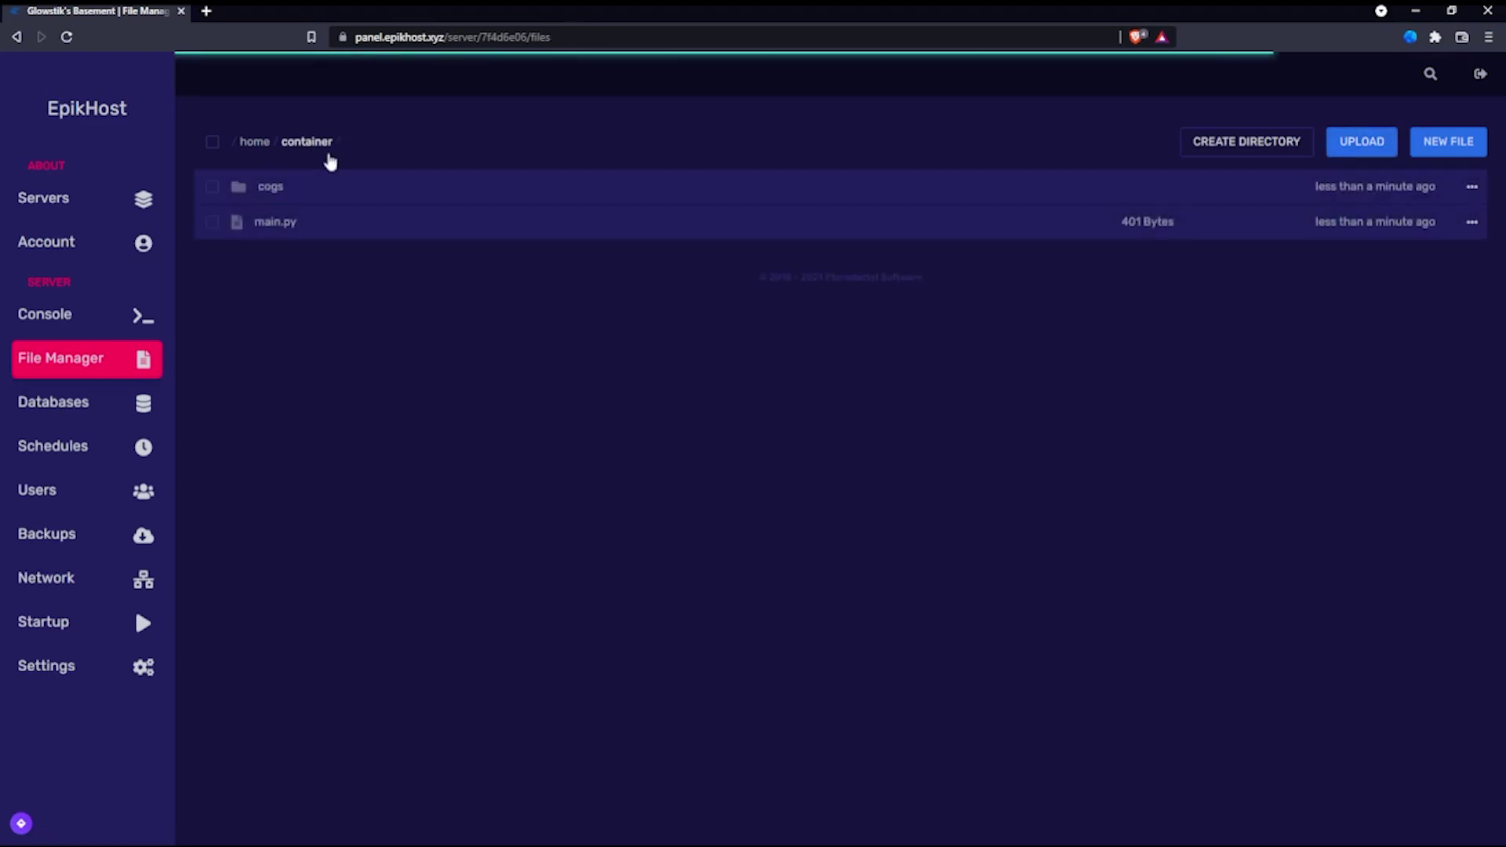
Step: Delete the cogs folder and start another blank file
{"action": "left_click", "coordinate": [1471, 186]}
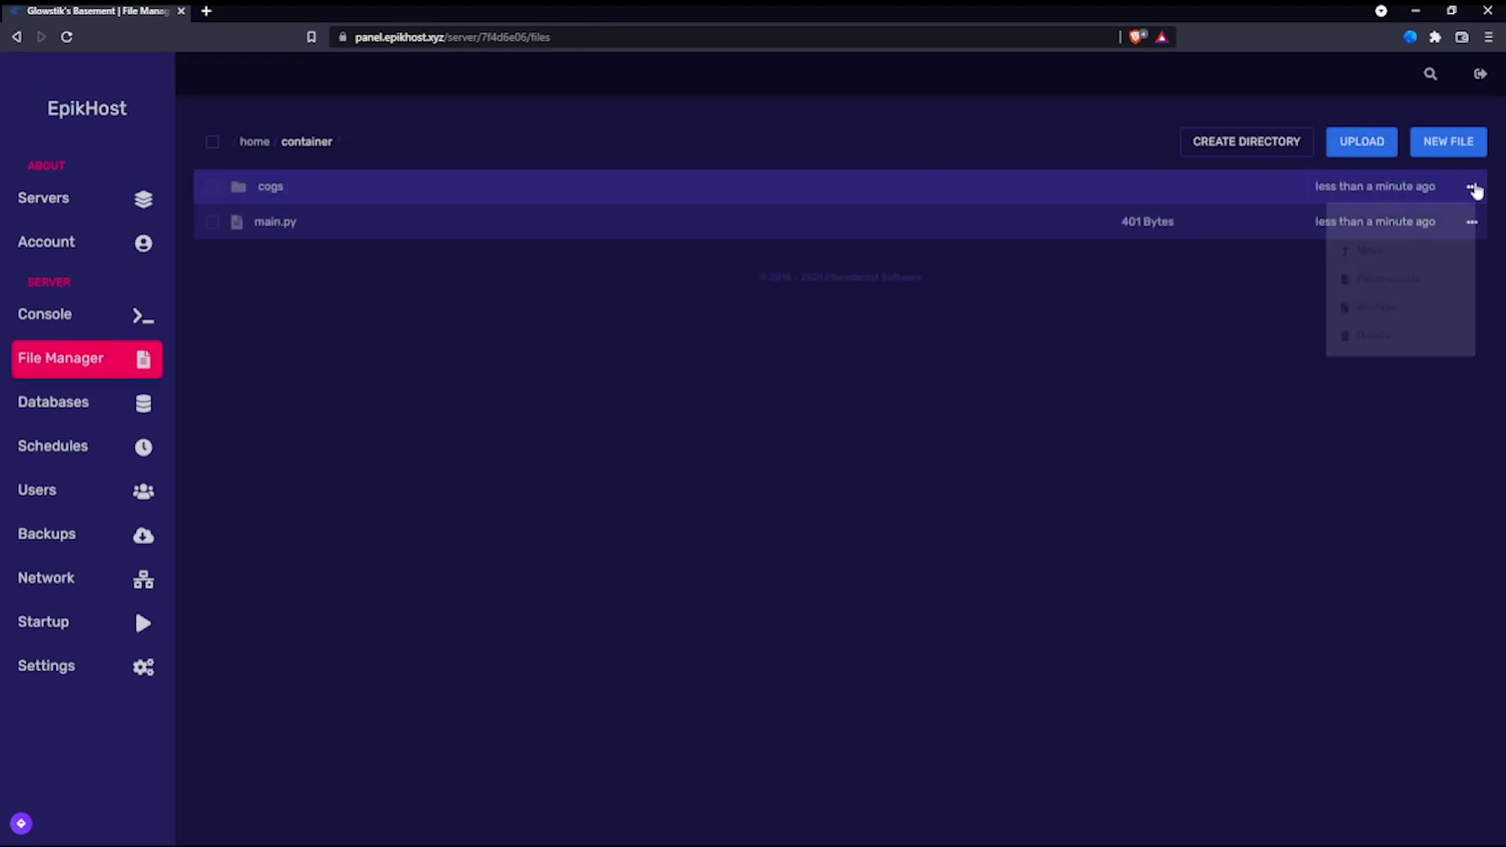
{"action": "left_click", "coordinate": [1372, 337]}
{"action": "left_click", "coordinate": [985, 328]}
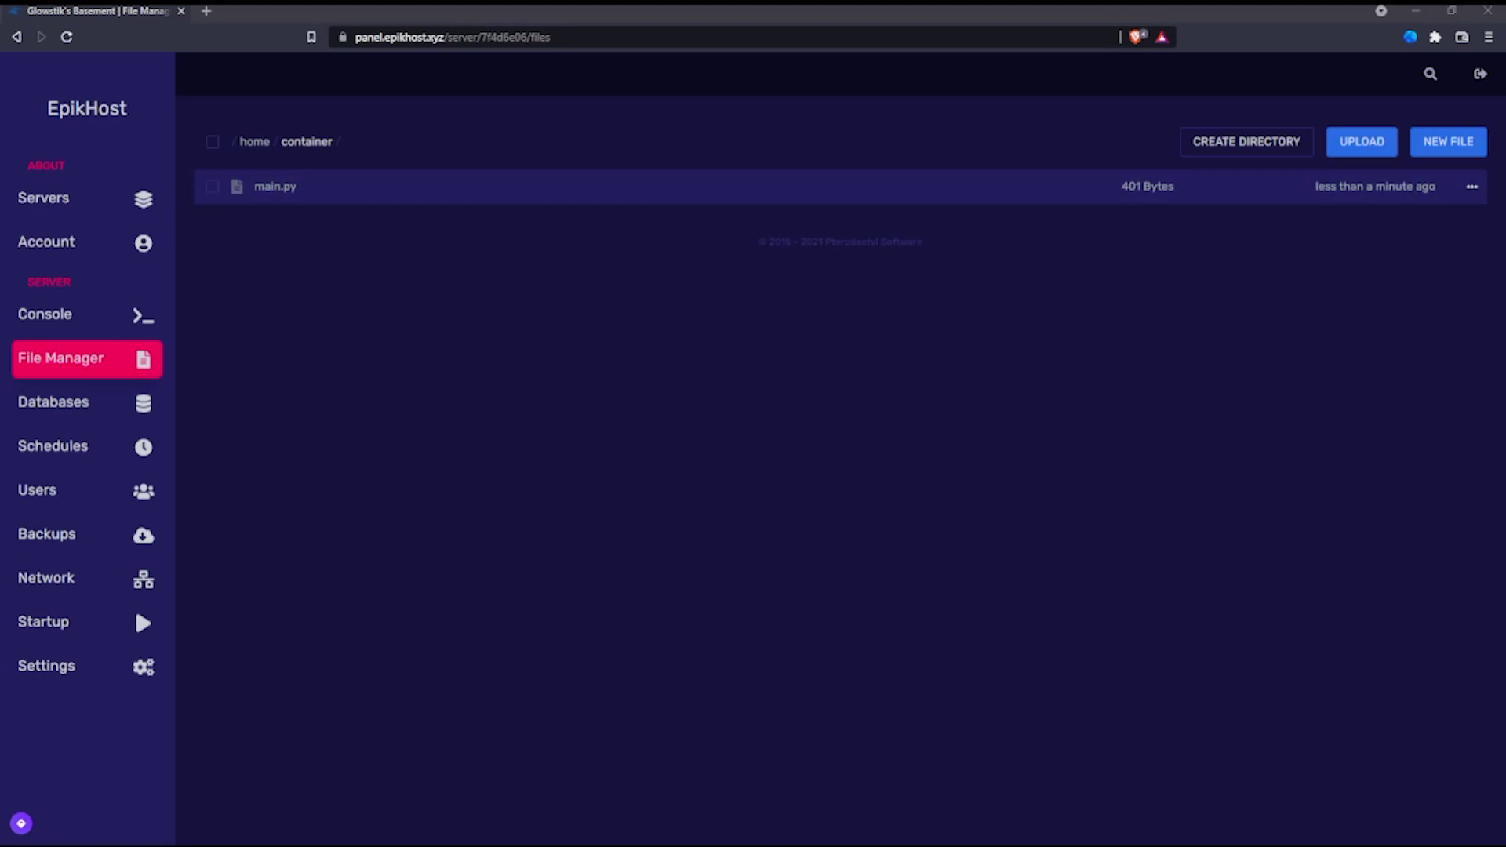
{"action": "left_click", "coordinate": [1448, 141]}
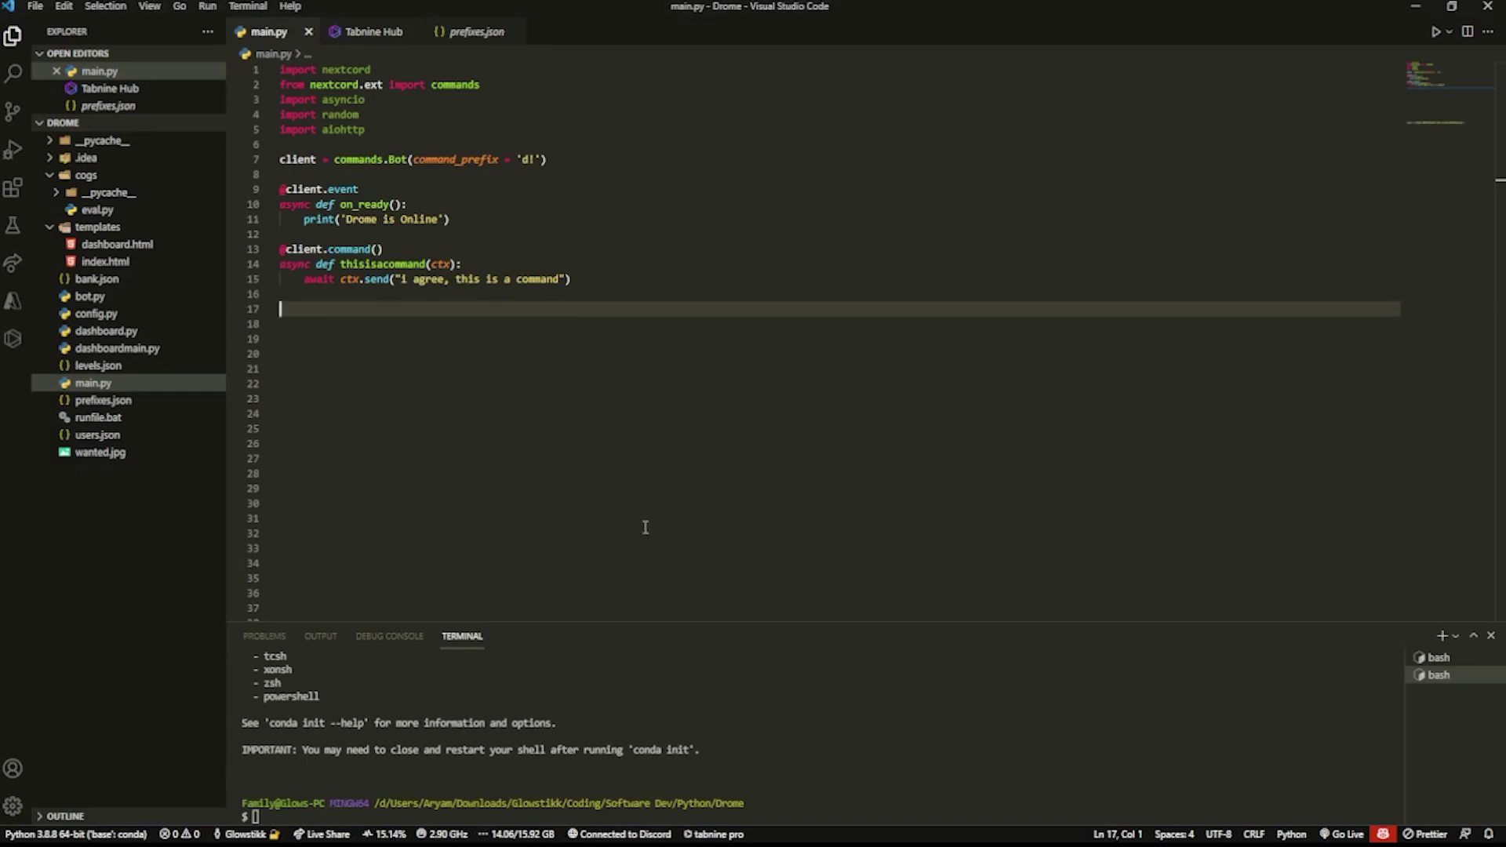
Step: Review the nextcord, asyncio, random and aiohttp import lines at the top of main.py
{"action": "left_click_drag", "start_coordinate": [473, 130], "coordinate": [282, 61]}
{"action": "left_click", "coordinate": [361, 69]}
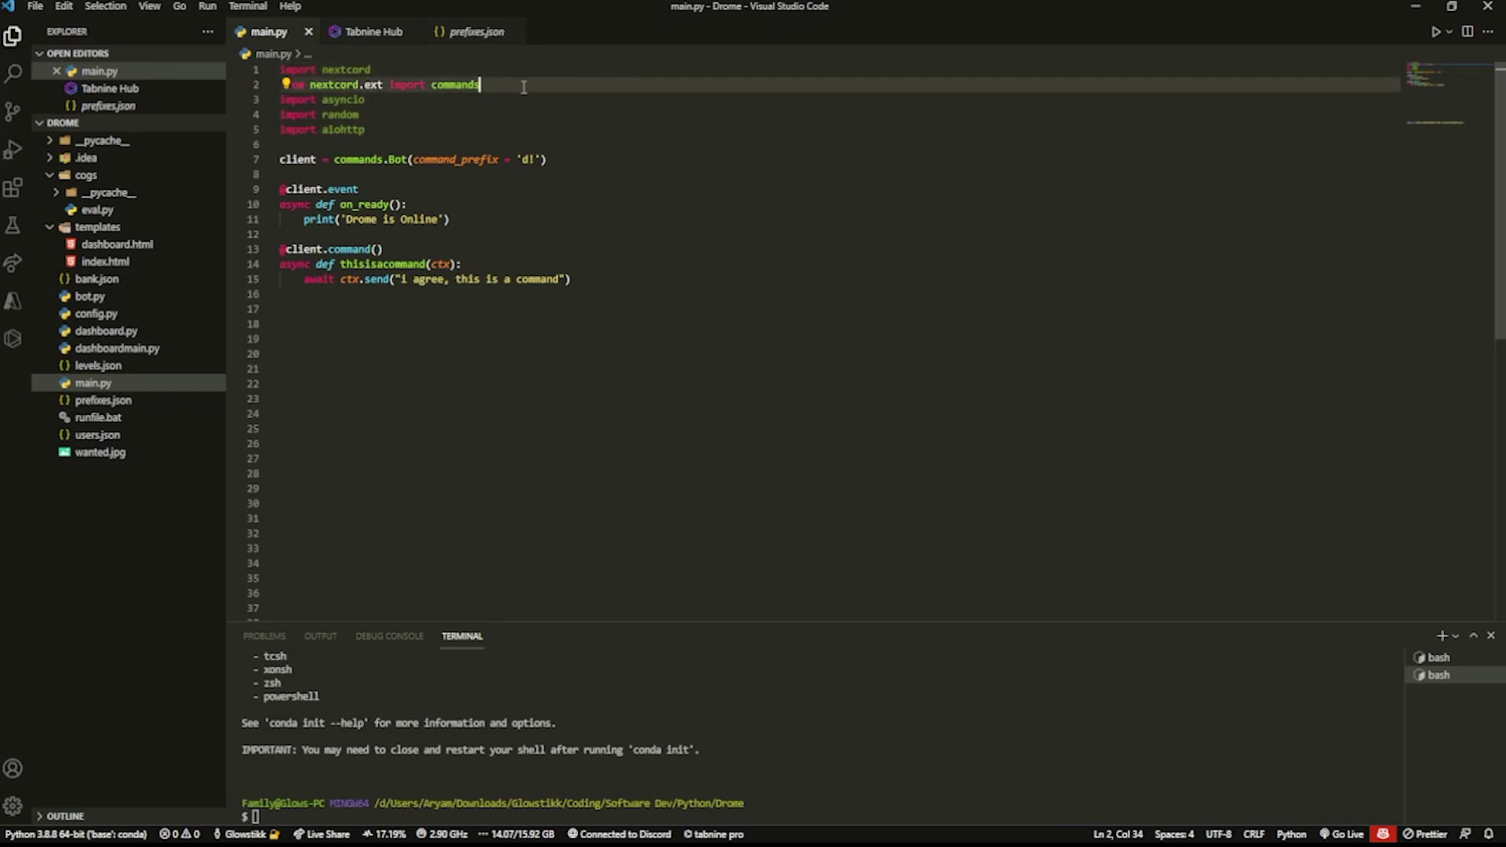
{"action": "left_click", "coordinate": [445, 95]}
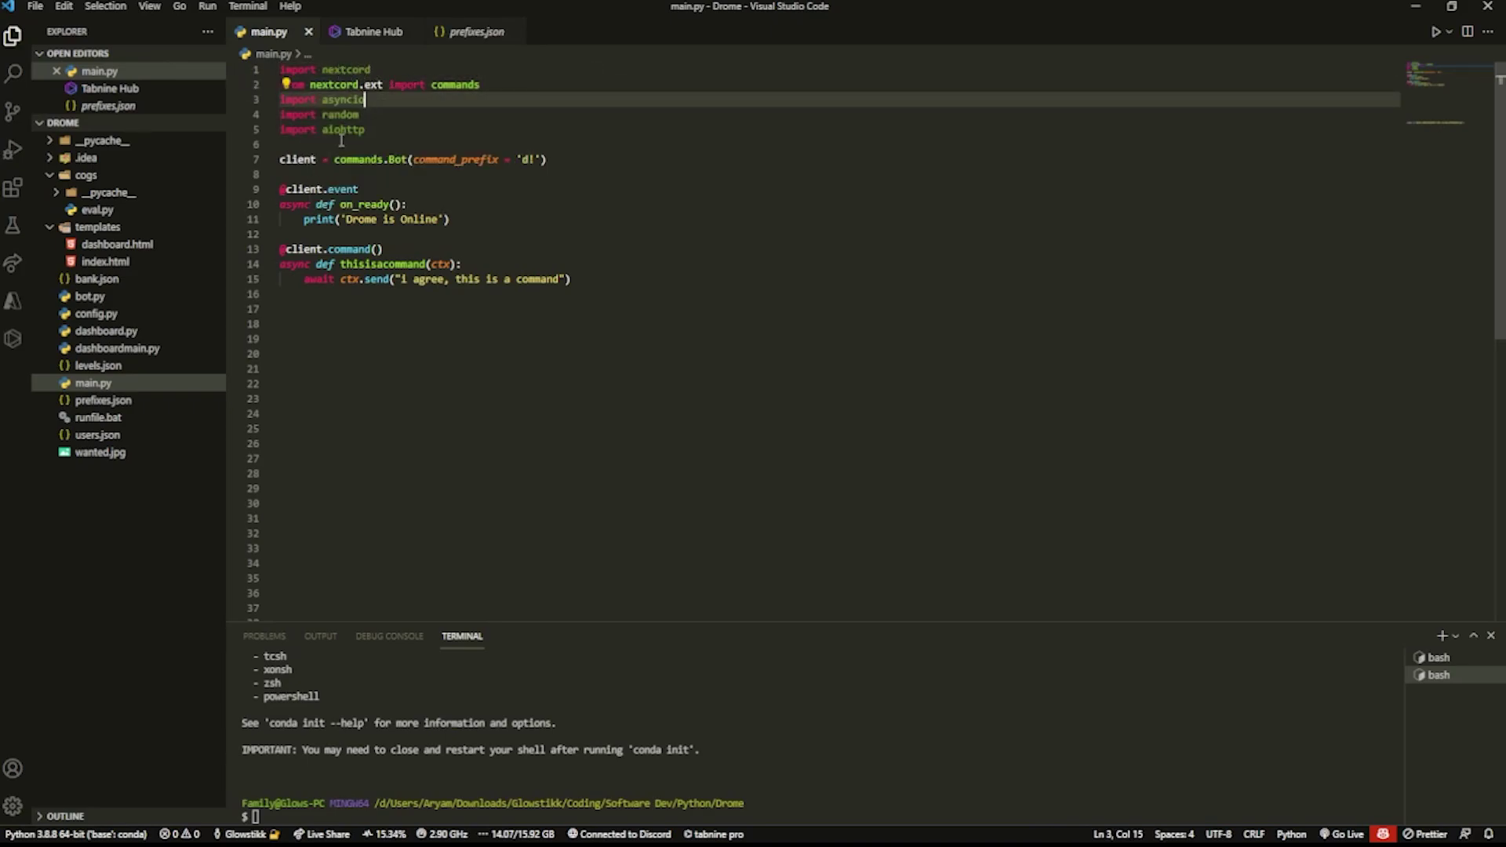
{"action": "mouse_move", "coordinate": [328, 134]}
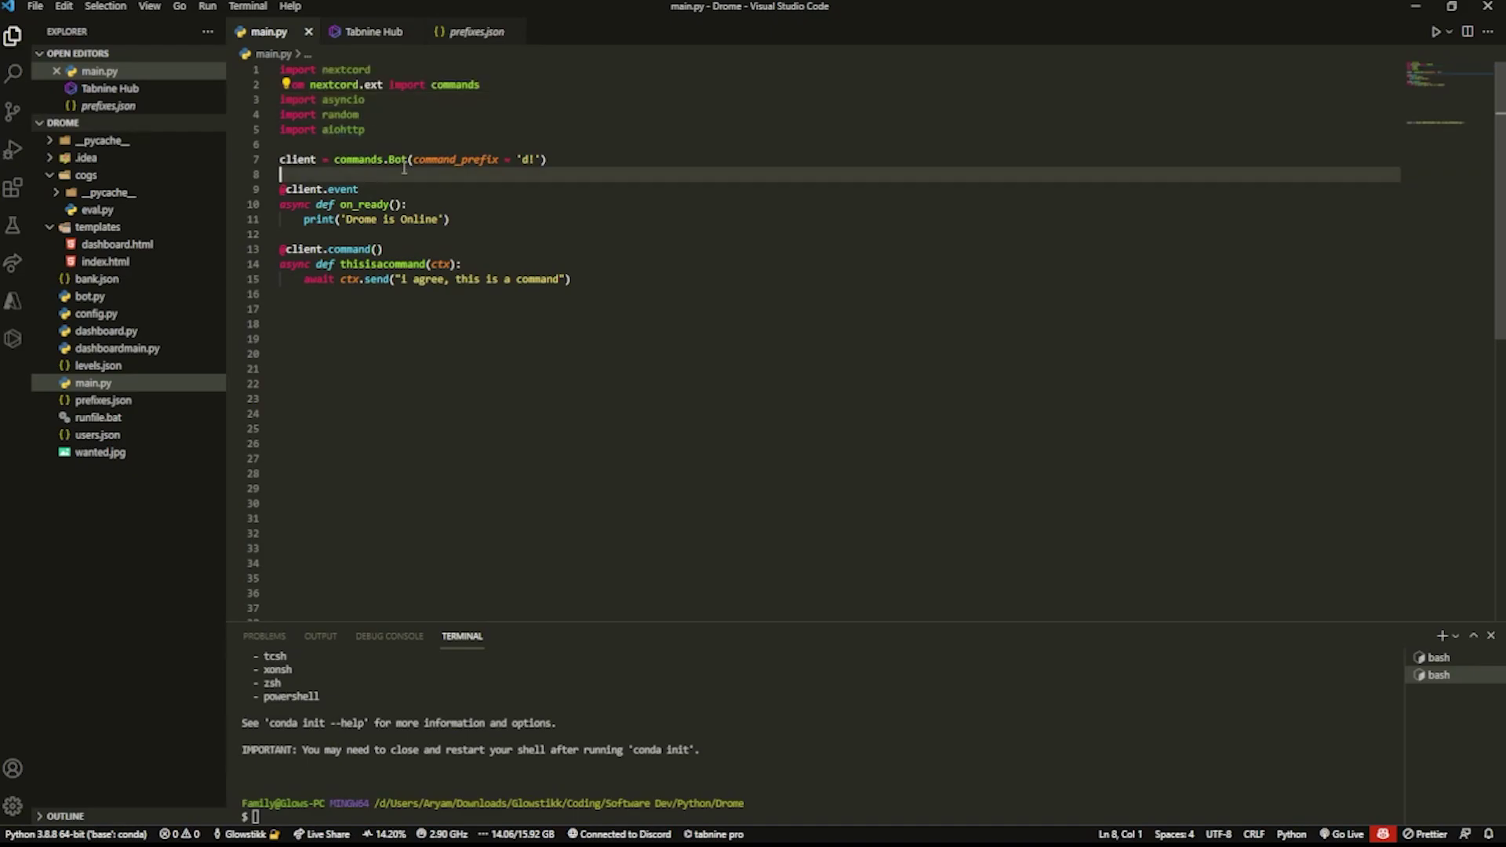
{"action": "left_click", "coordinate": [375, 129]}
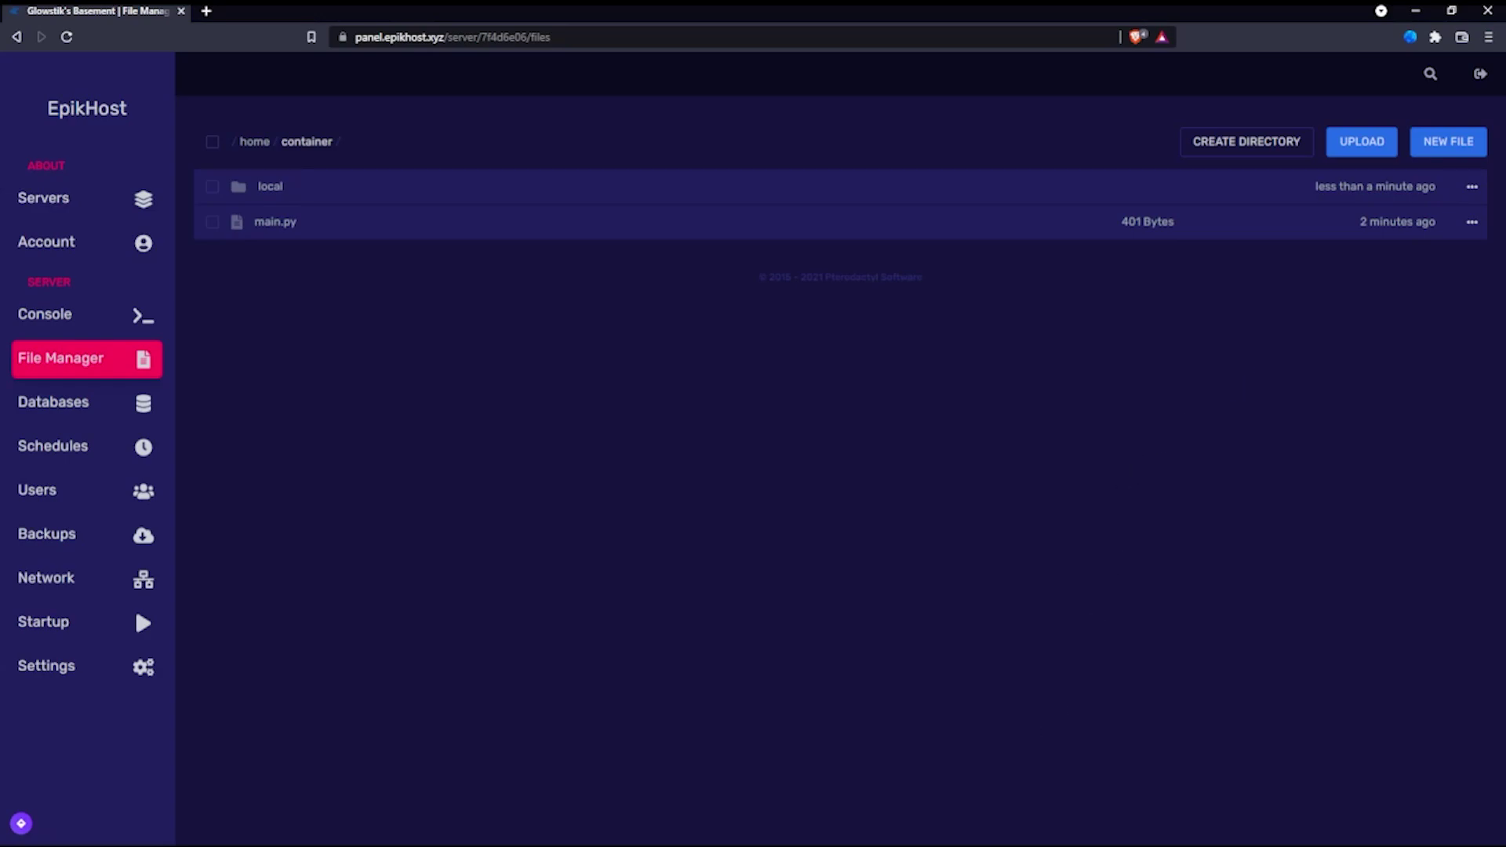
Step: Run pip freeze in the VS Code terminal and compare the installed packages with main.py's imports
{"action": "key", "text": "alt+Tab"}
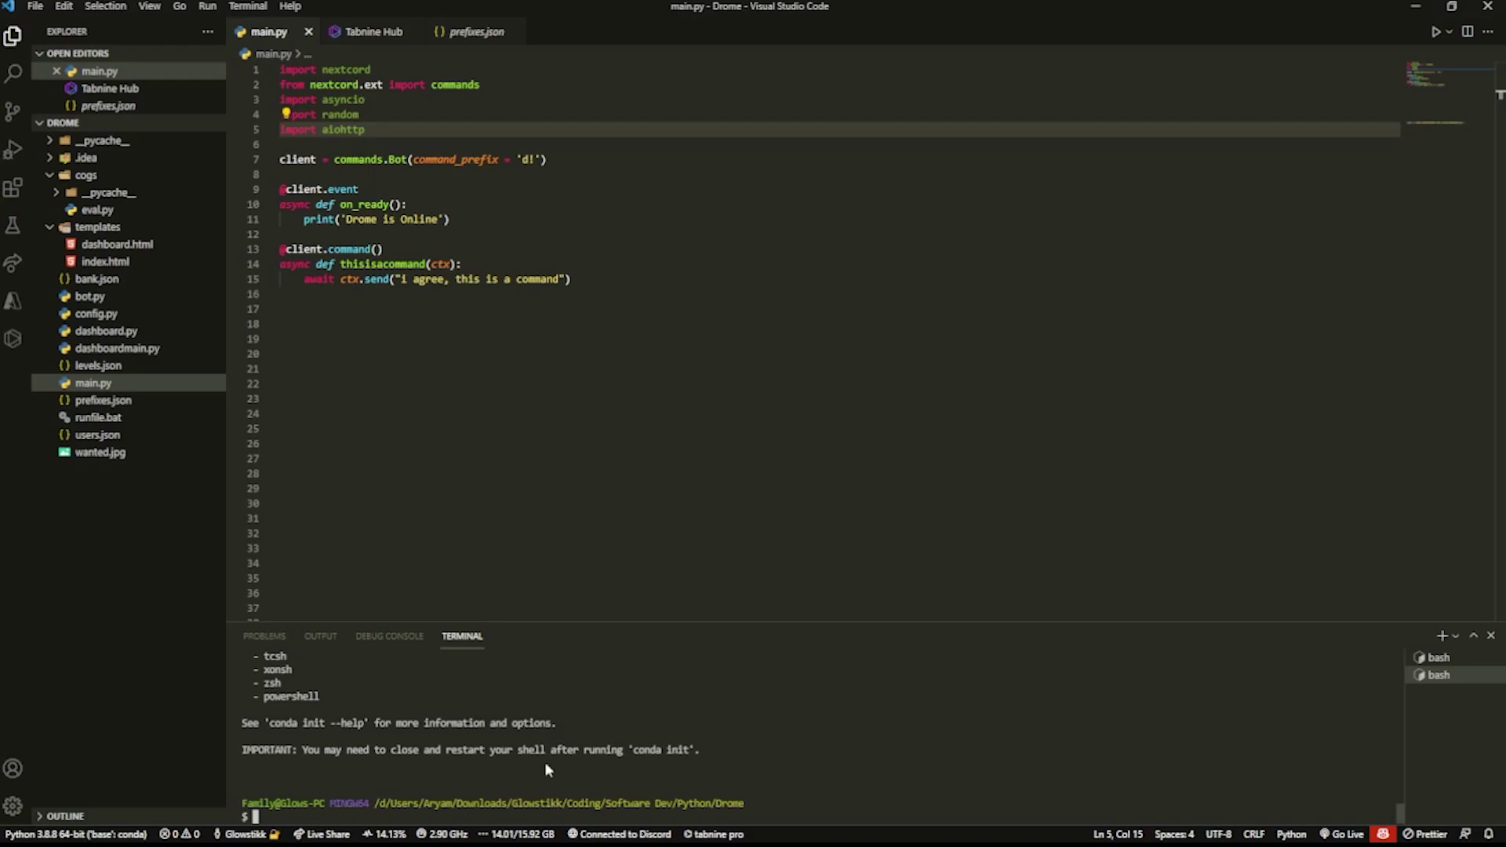
{"action": "type", "text": "pip freeze"}
{"action": "key", "text": "Return"}
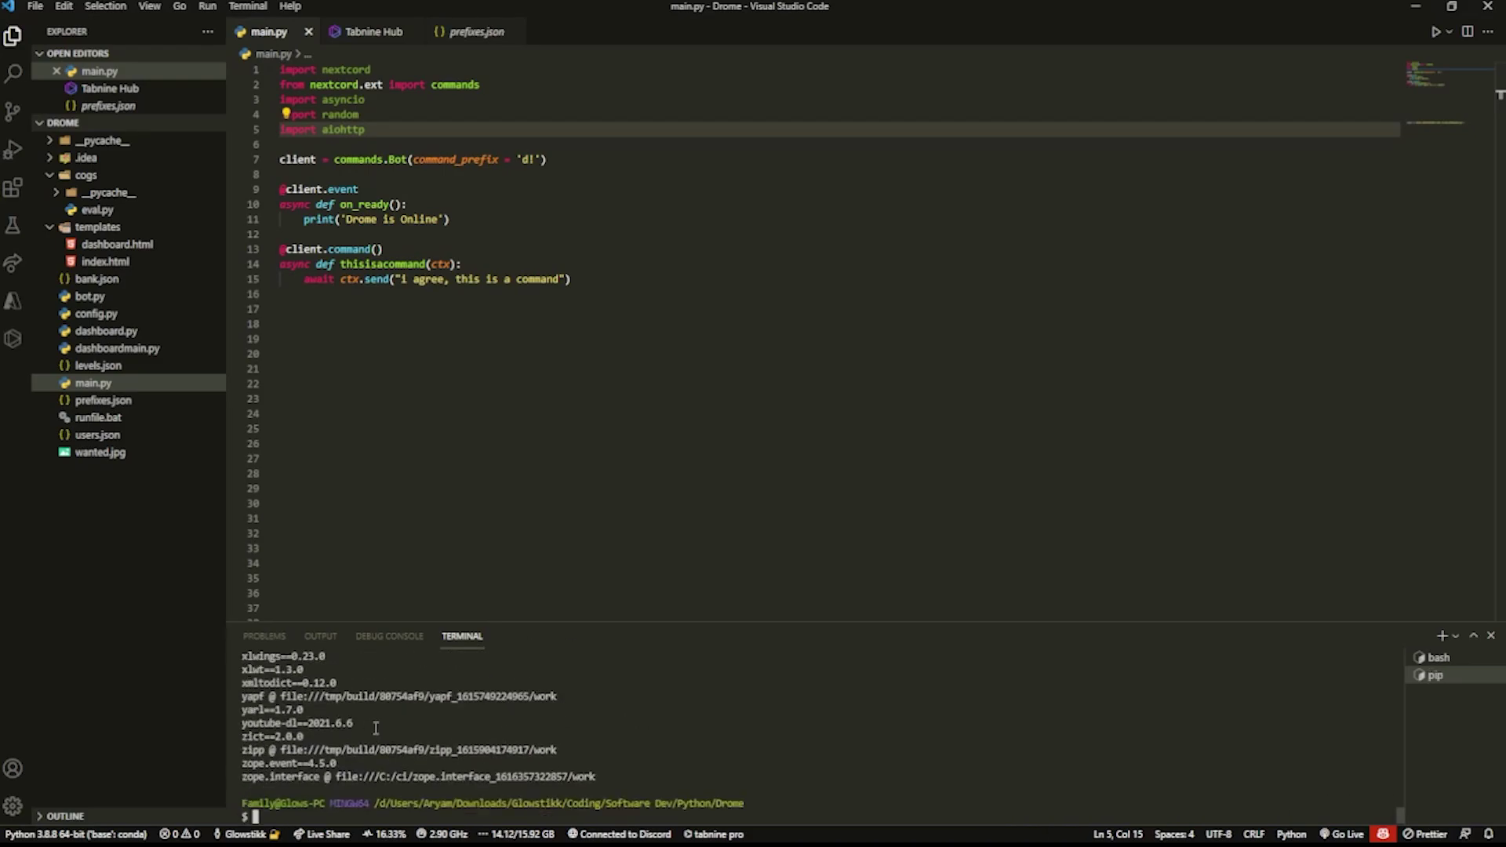
{"action": "scroll", "coordinate": [416, 749], "scroll_direction": "up", "scroll_amount": 15}
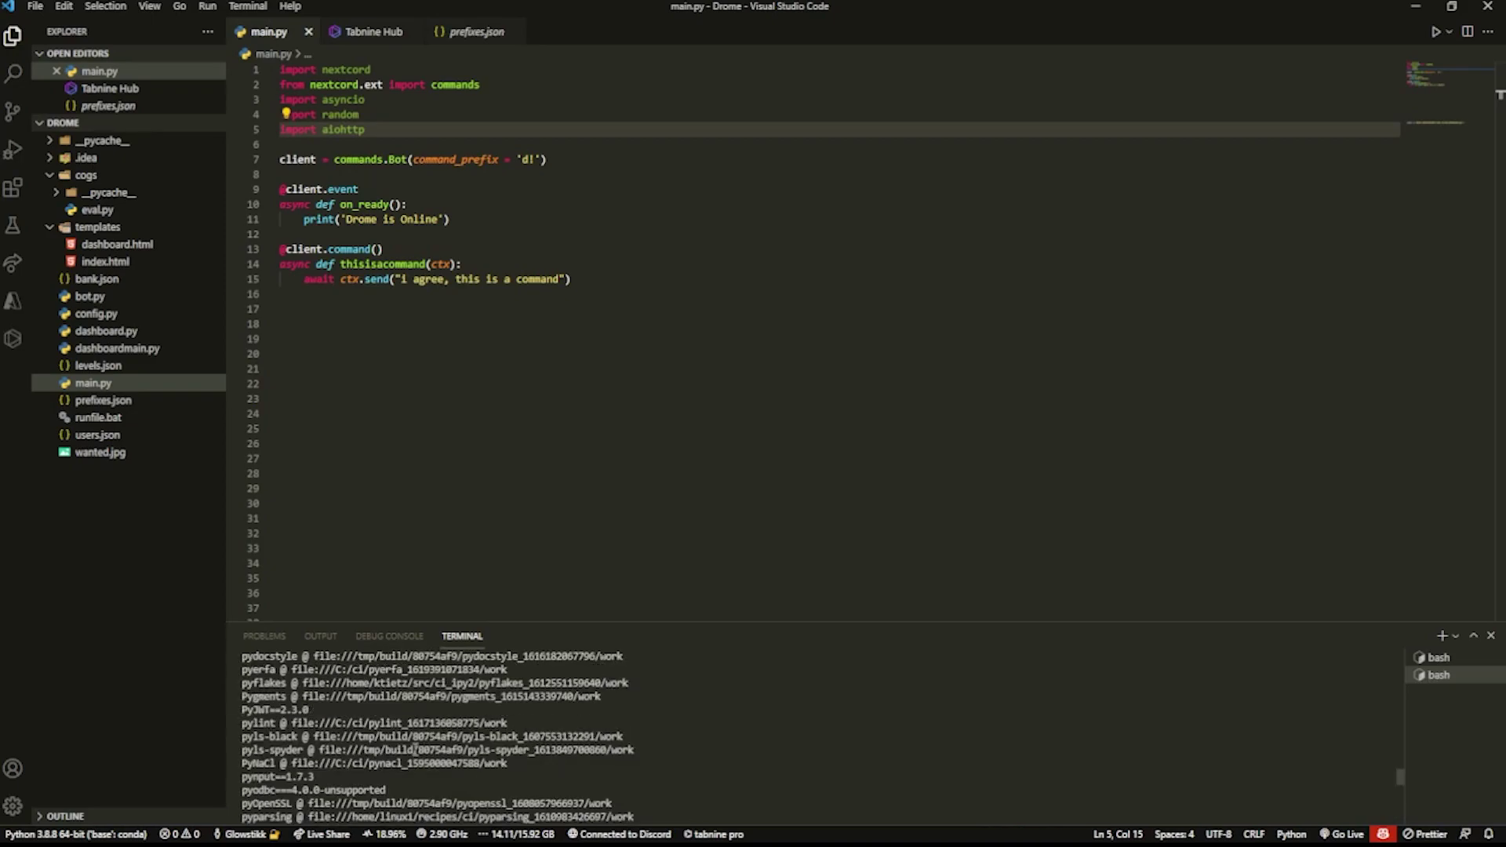
{"action": "scroll", "coordinate": [415, 749], "scroll_direction": "up", "scroll_amount": 20}
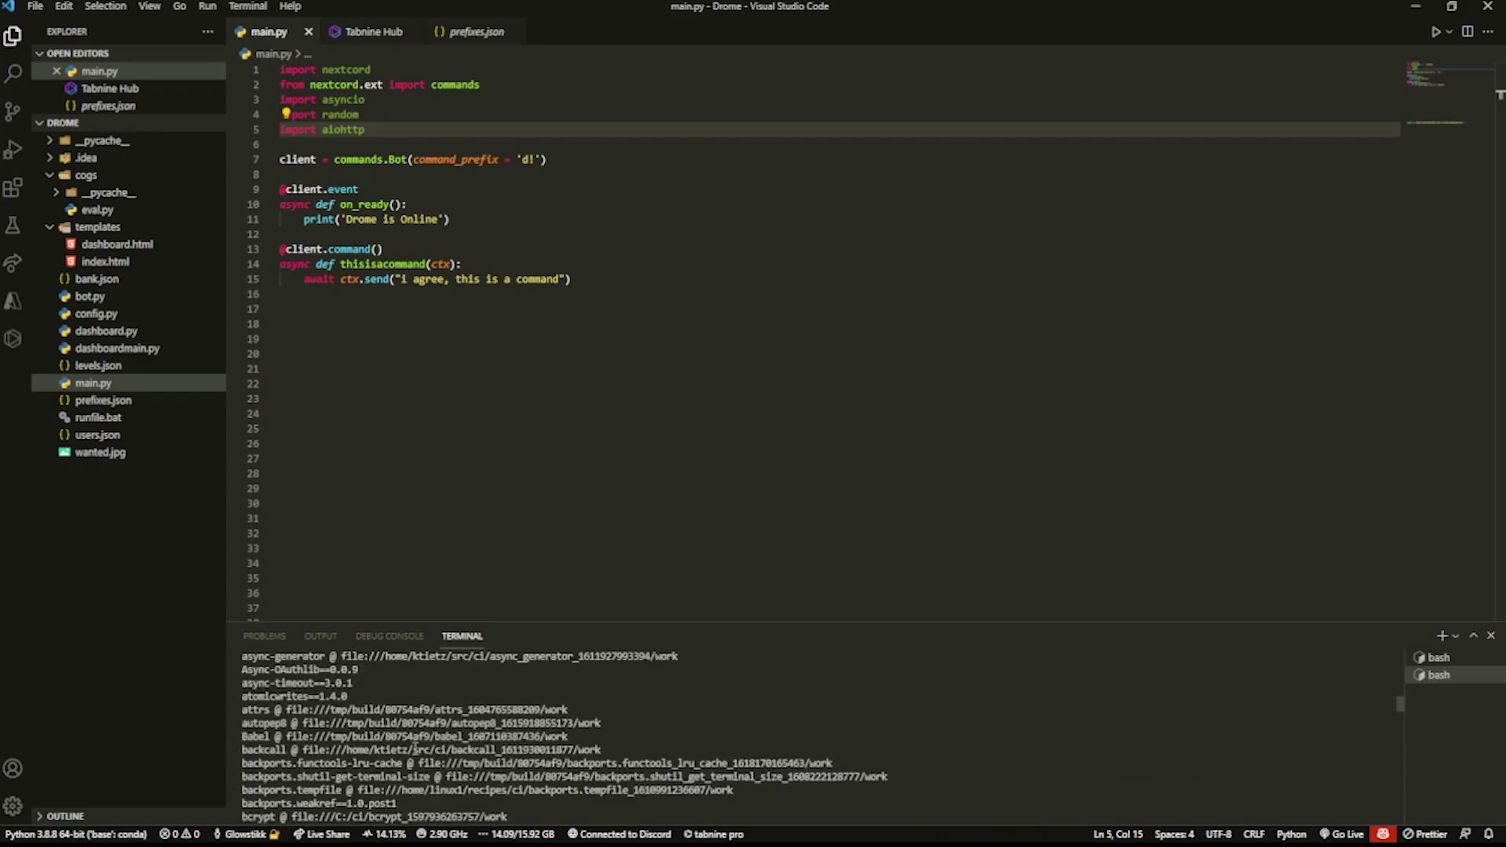
{"action": "scroll", "coordinate": [422, 728], "scroll_direction": "down", "scroll_amount": 20}
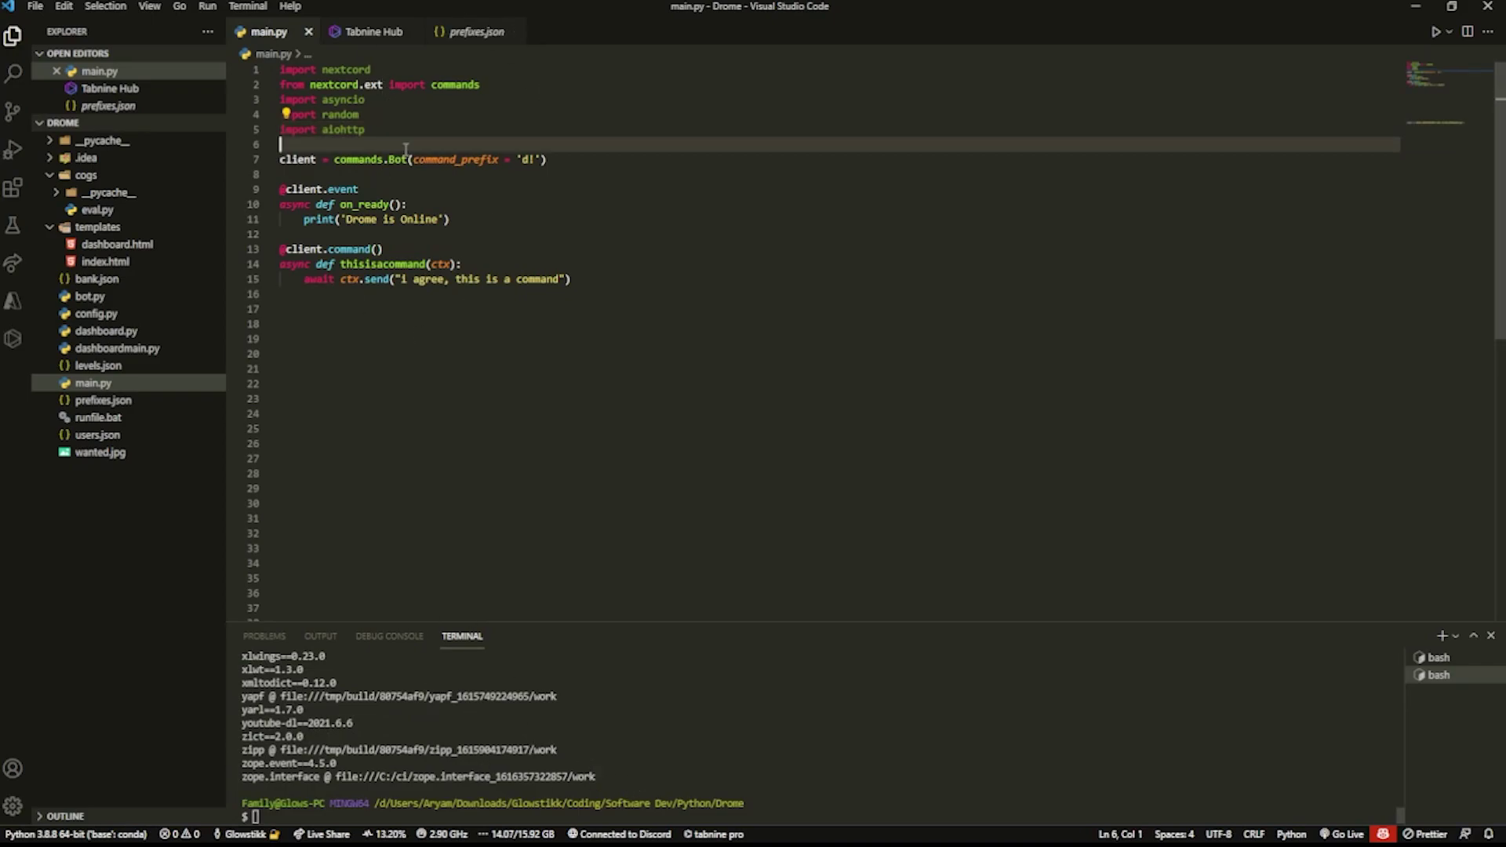
{"action": "left_click_drag", "start_coordinate": [281, 144], "coordinate": [281, 69]}
{"action": "left_click", "coordinate": [493, 159]}
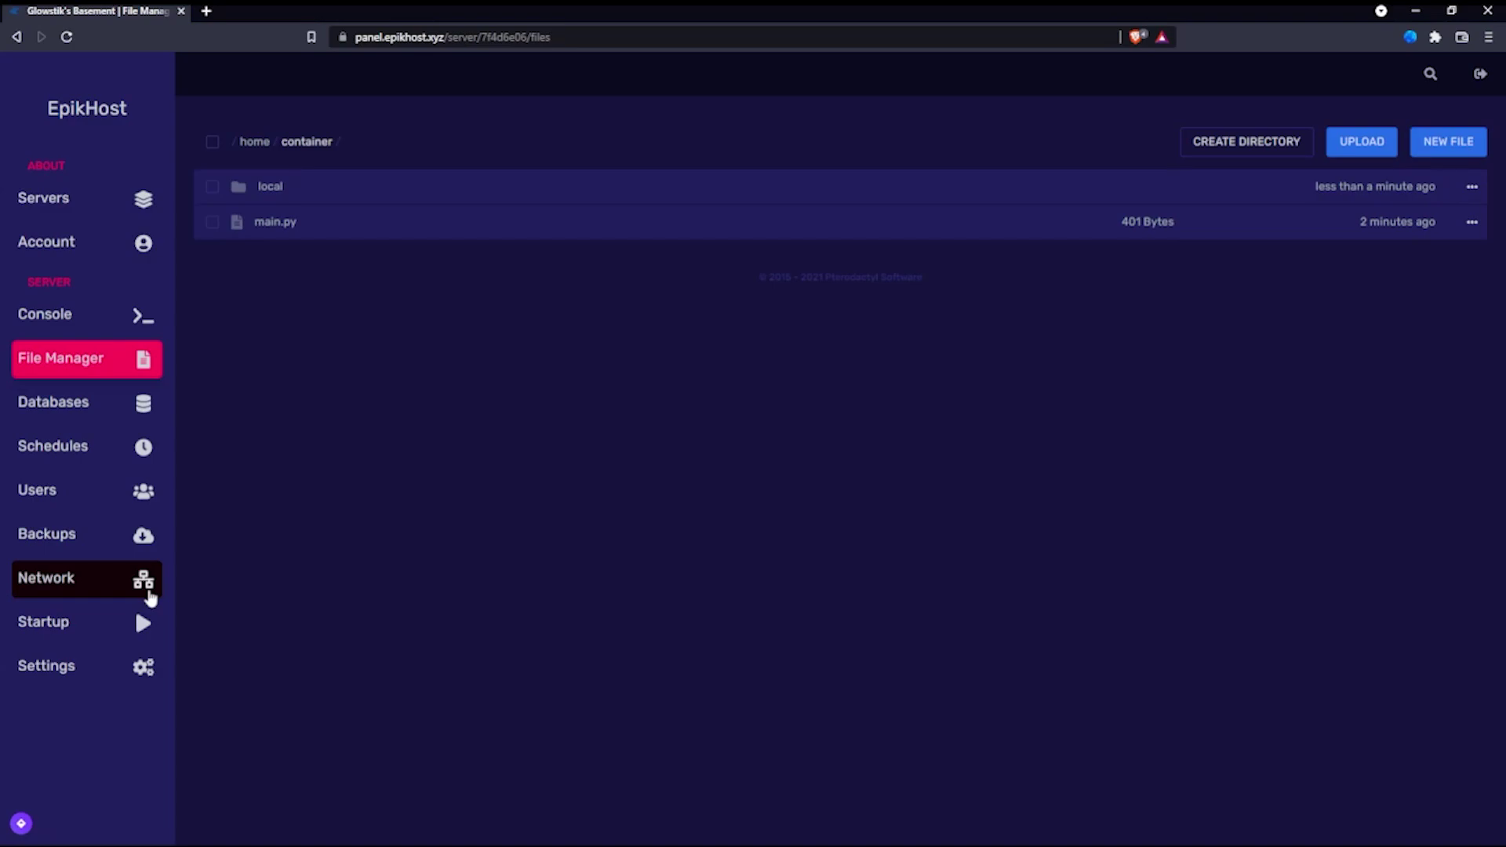
Step: On the Startup page, set Additional Python Packages to 'nextcord asyncio aiohttp', space-separated
{"action": "left_click", "coordinate": [148, 598]}
{"action": "left_click", "coordinate": [145, 619]}
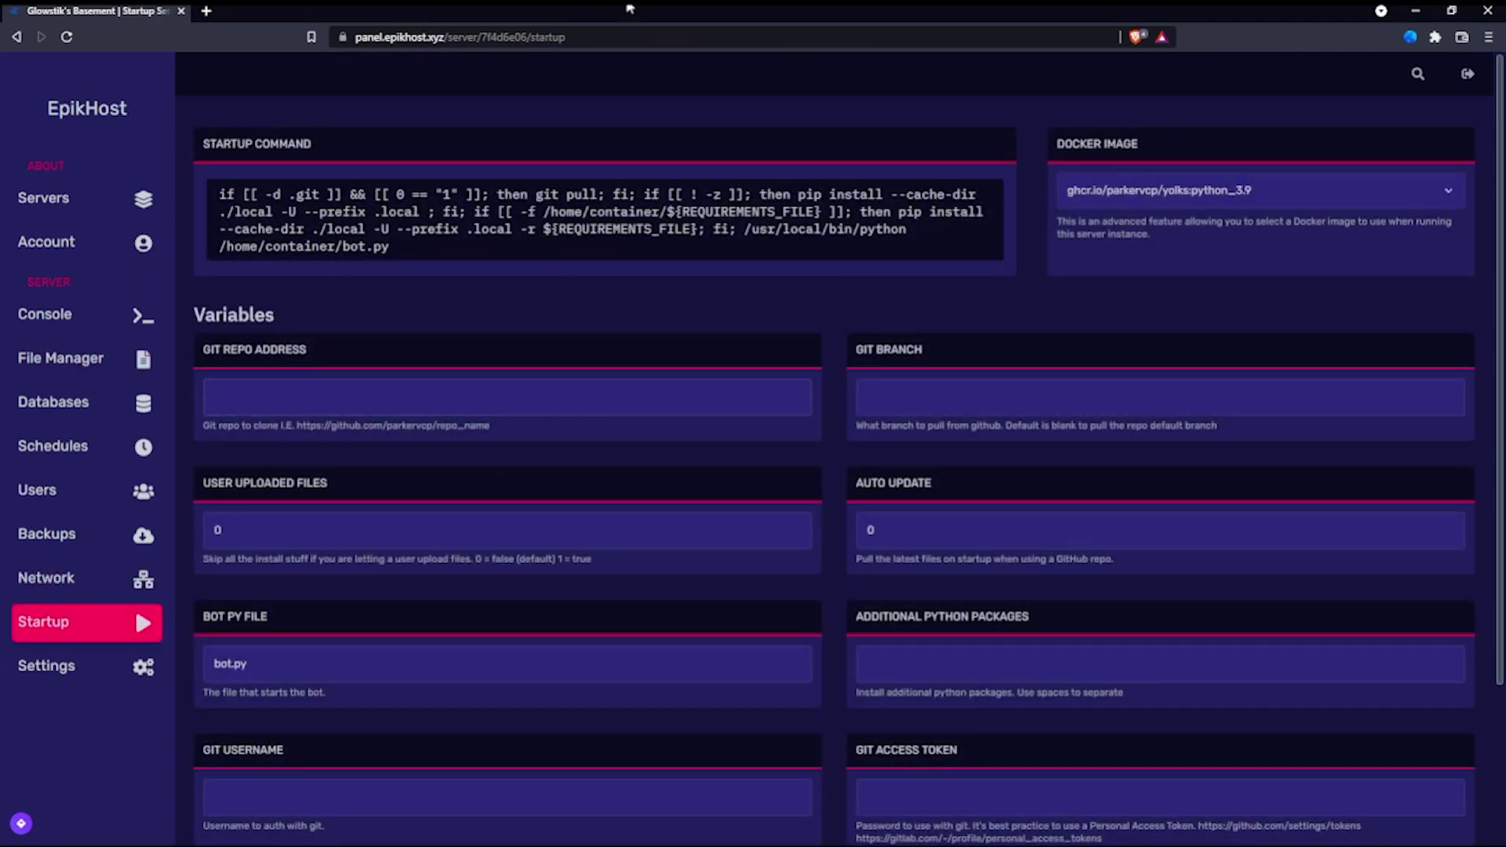
{"action": "left_click", "coordinate": [908, 671]}
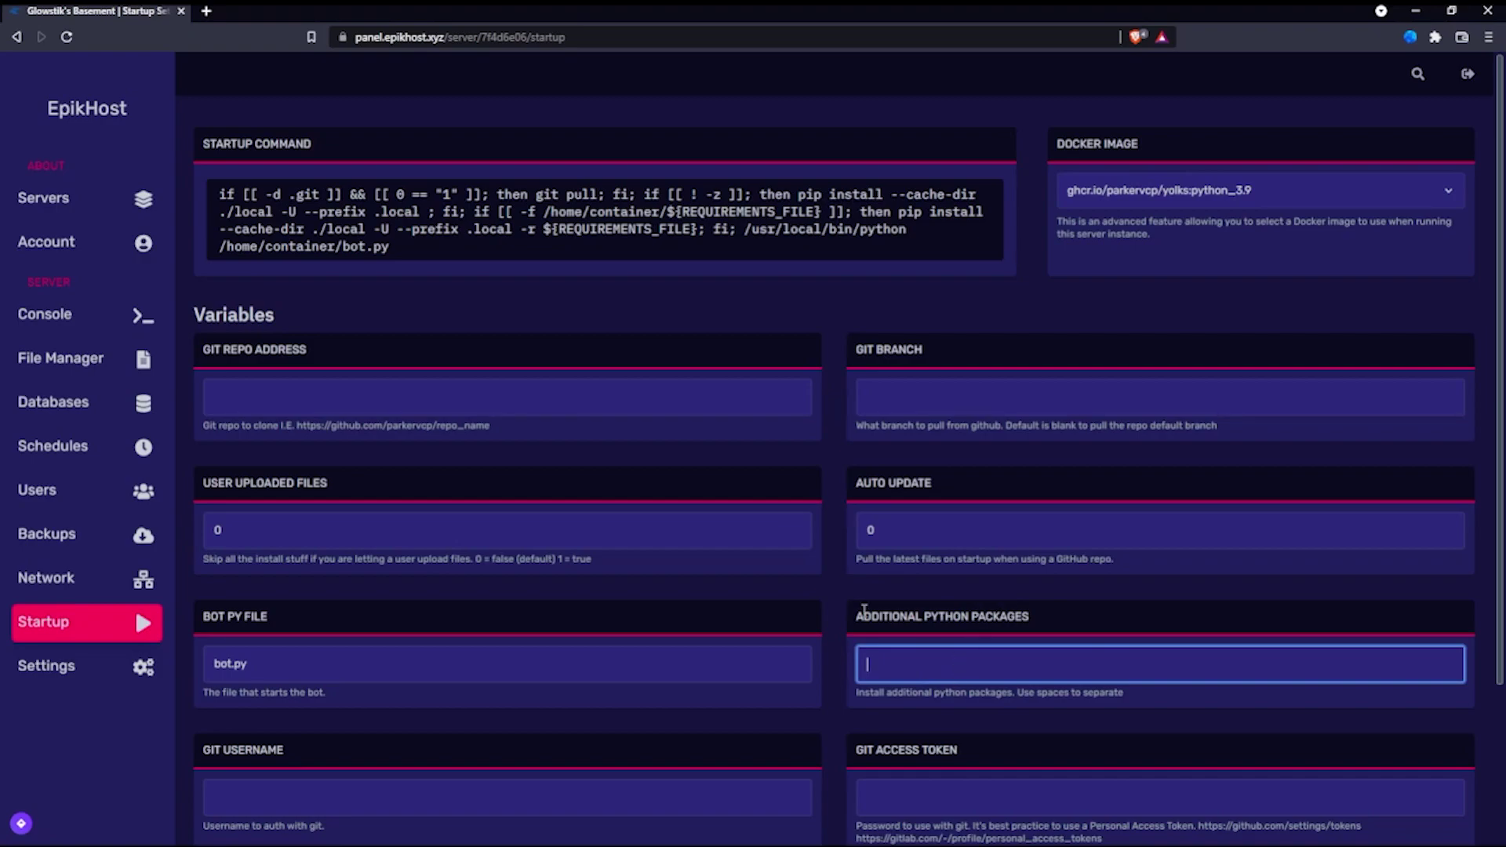
{"action": "type", "text": "nextcord, asyncio, "}
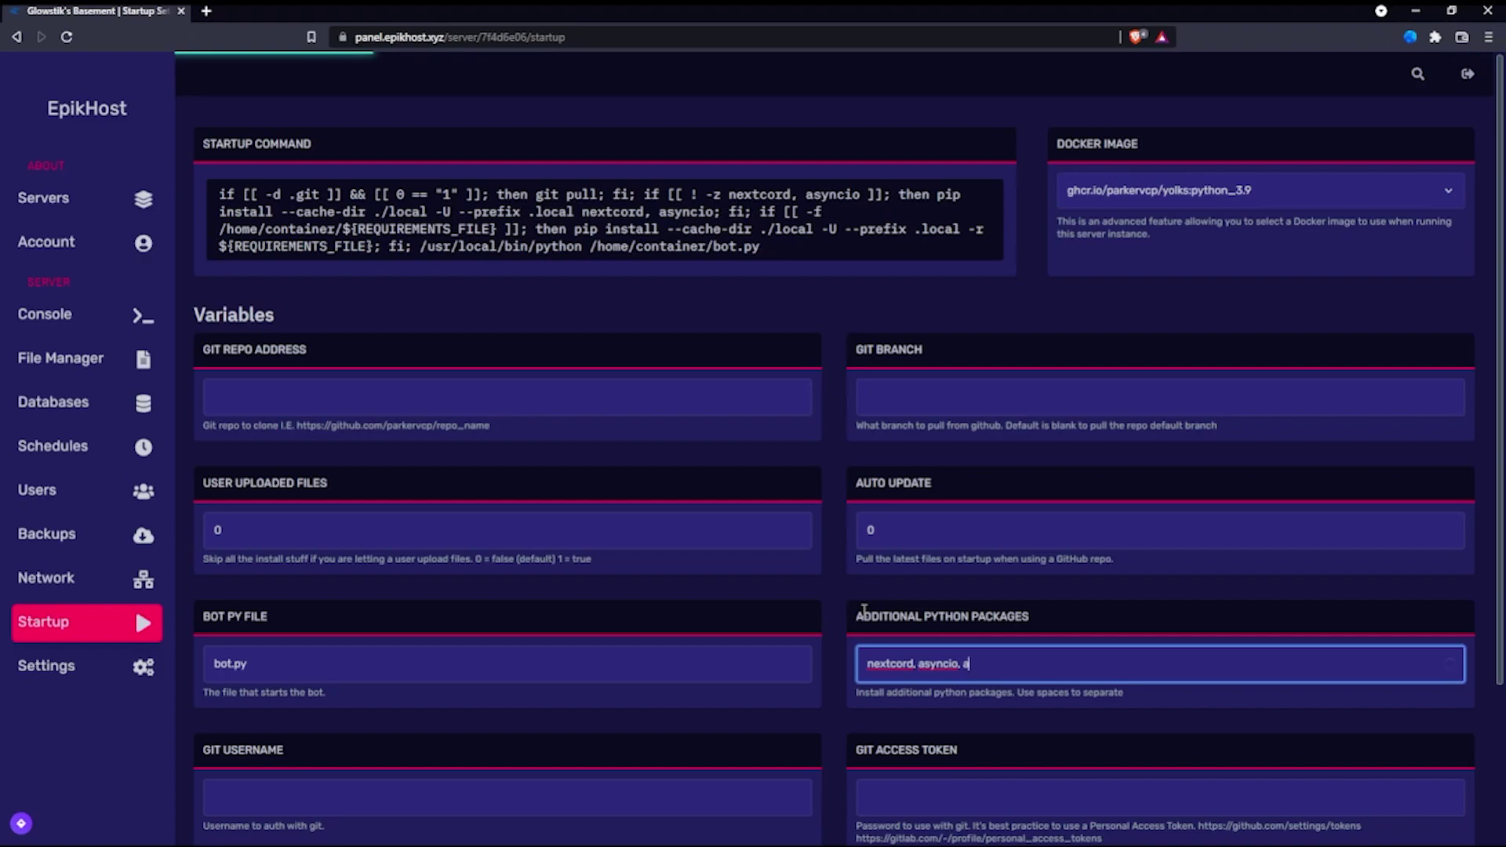
{"action": "type", "text": "aiohttp"}
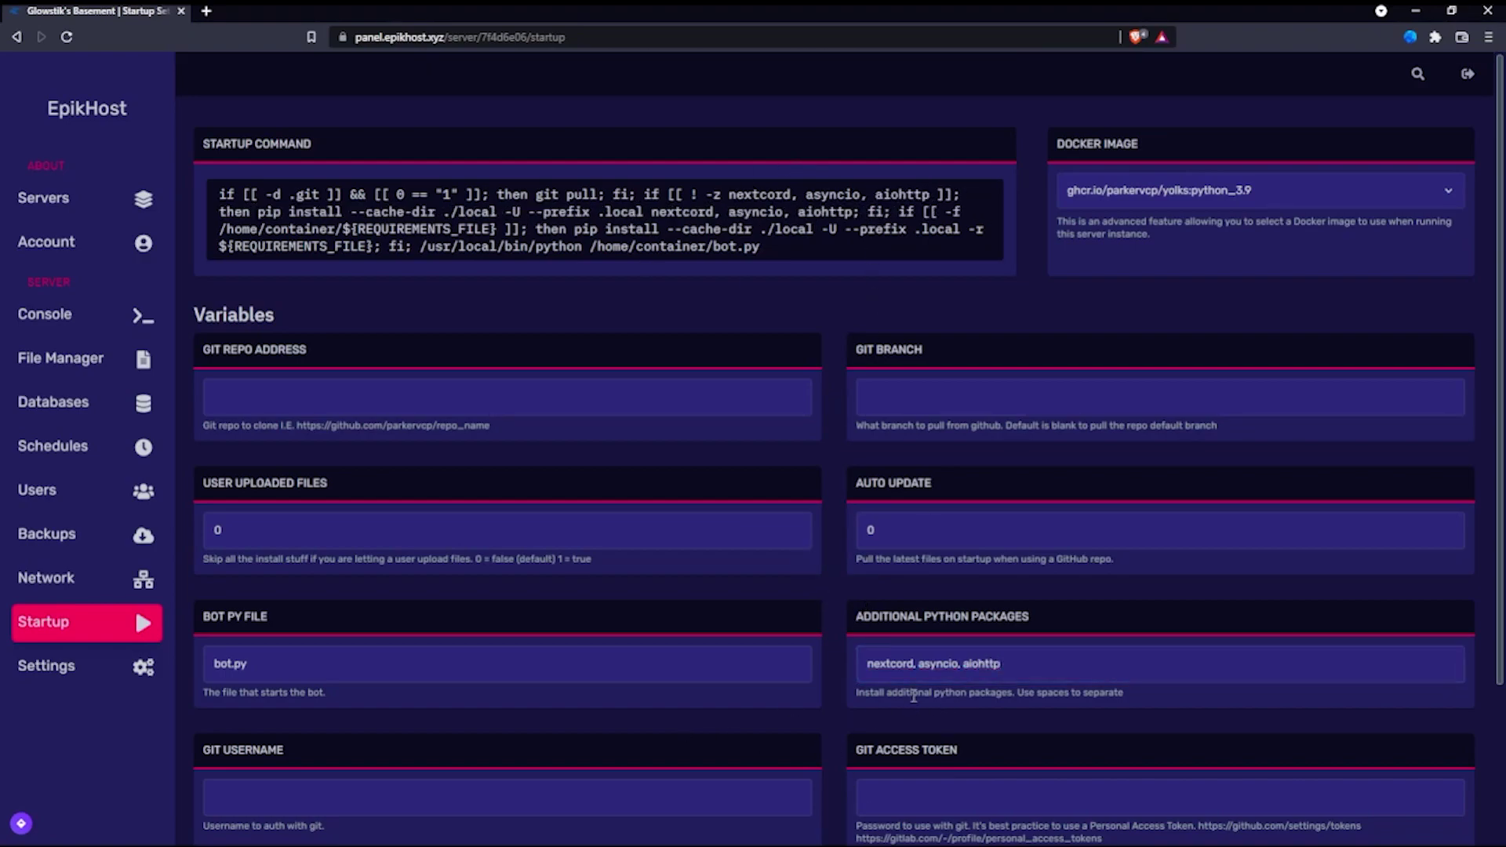
{"action": "key", "text": "BackSpace"}
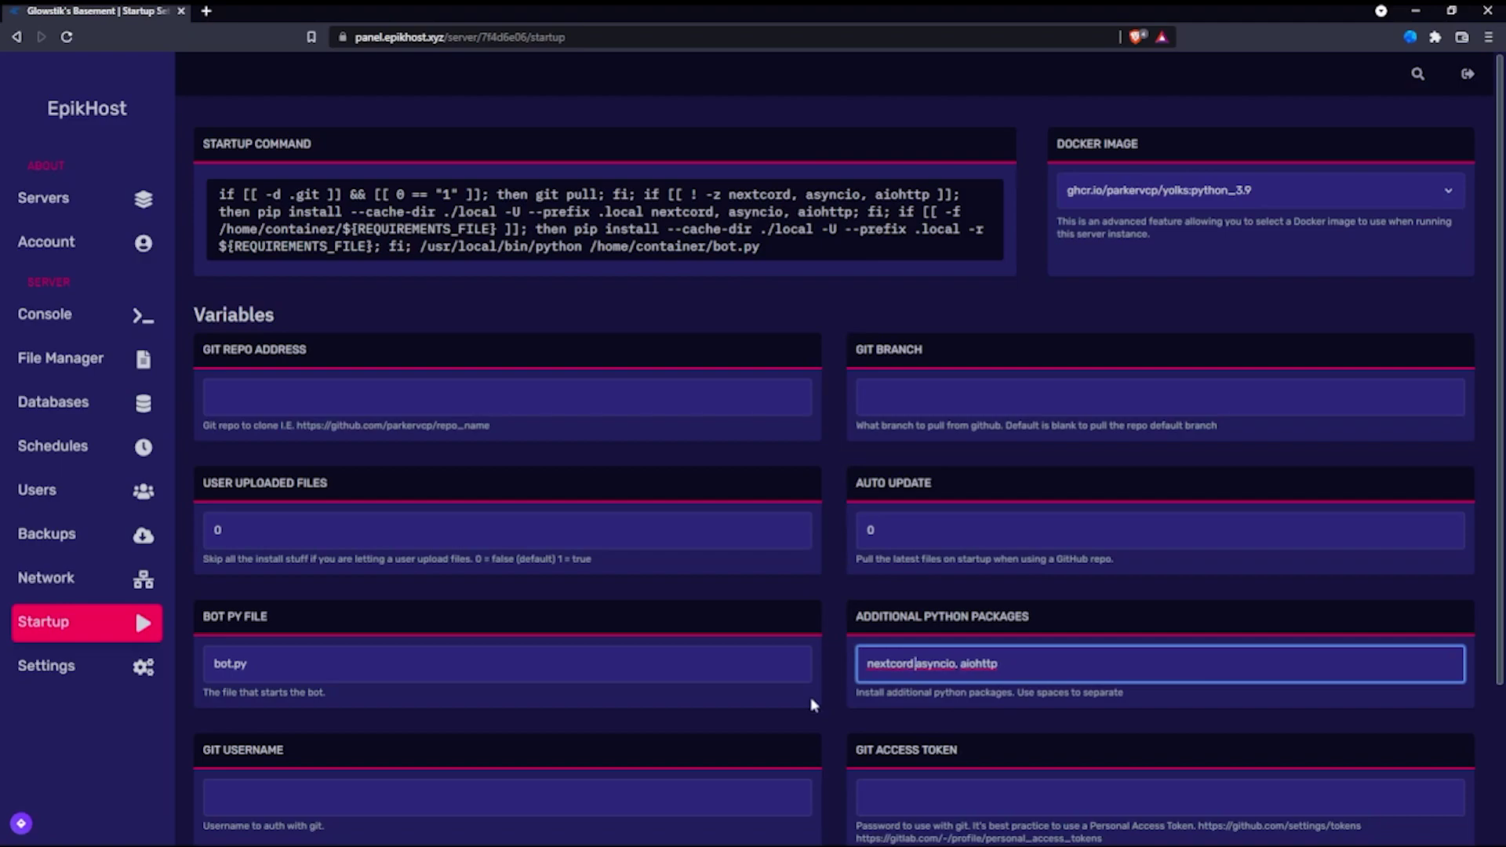
{"action": "key", "text": "BackSpace"}
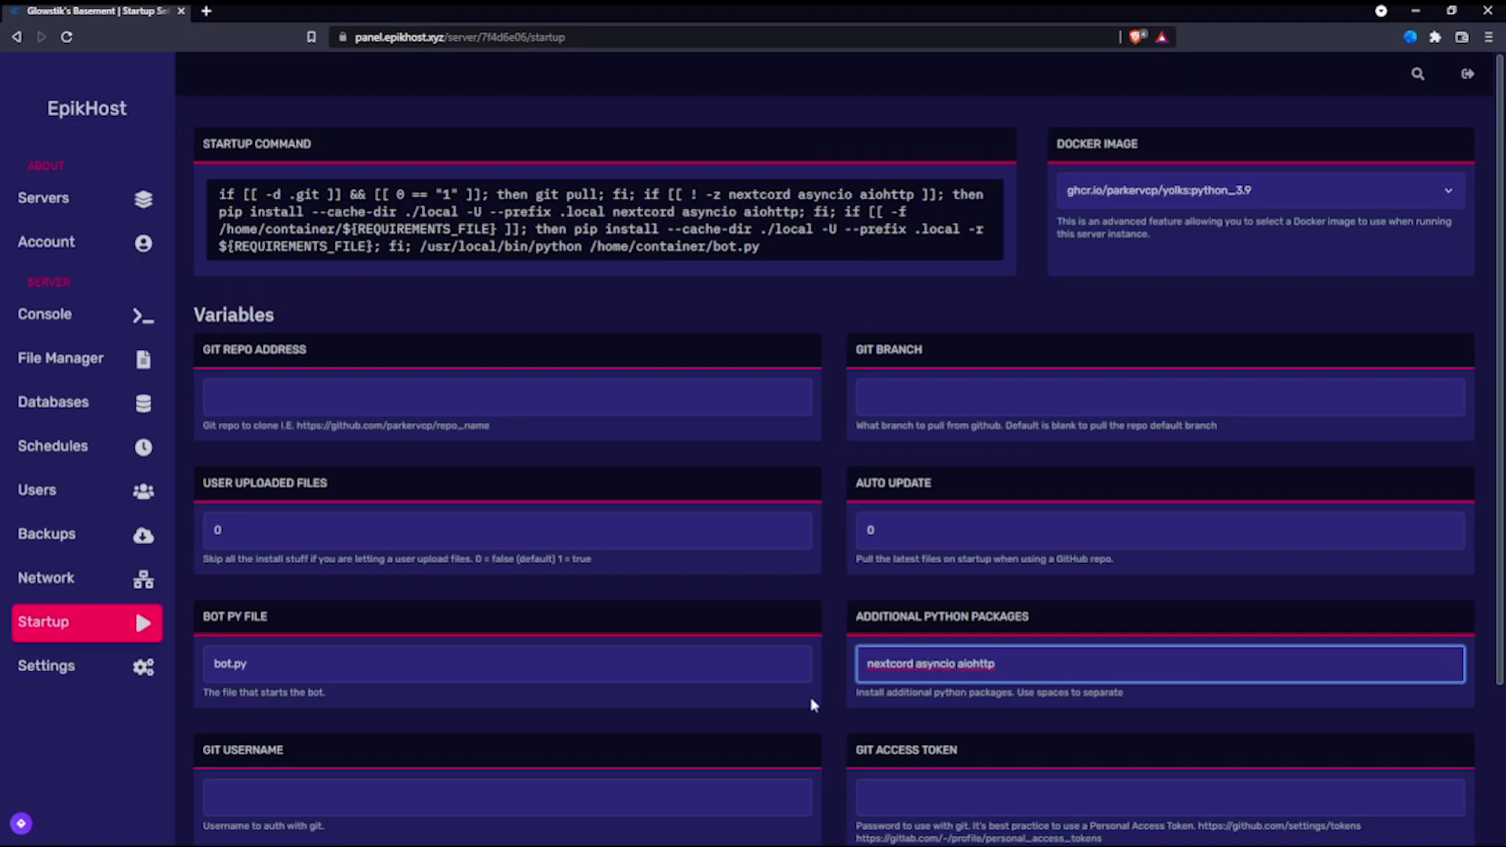
{"action": "type", "text": "pycord"}
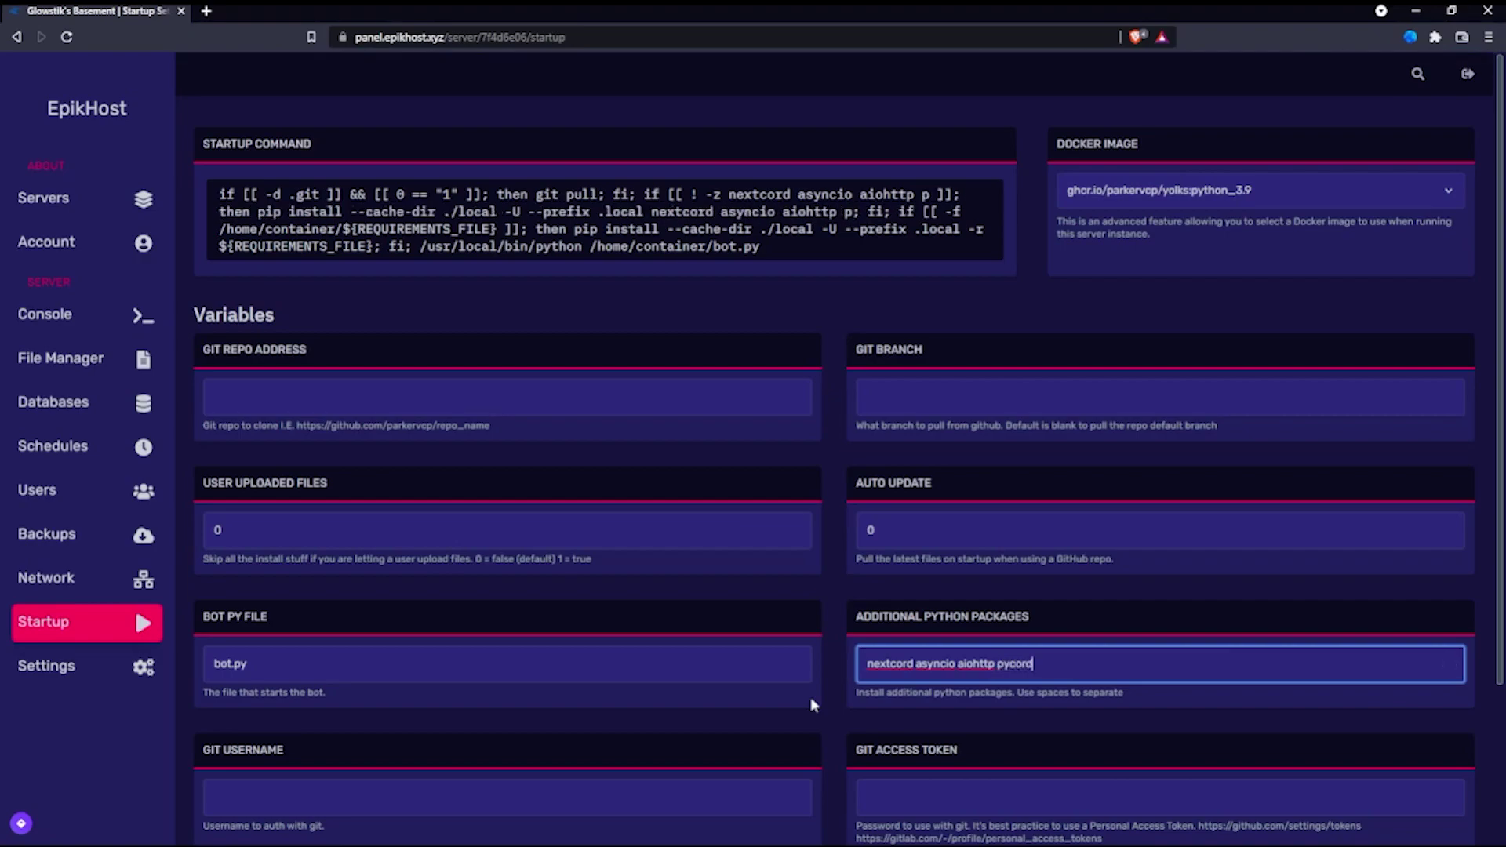
{"action": "key", "text": "BackSpace"}
{"action": "key", "text": "BackSpace"}
{"action": "key", "text": "BackSpace"}
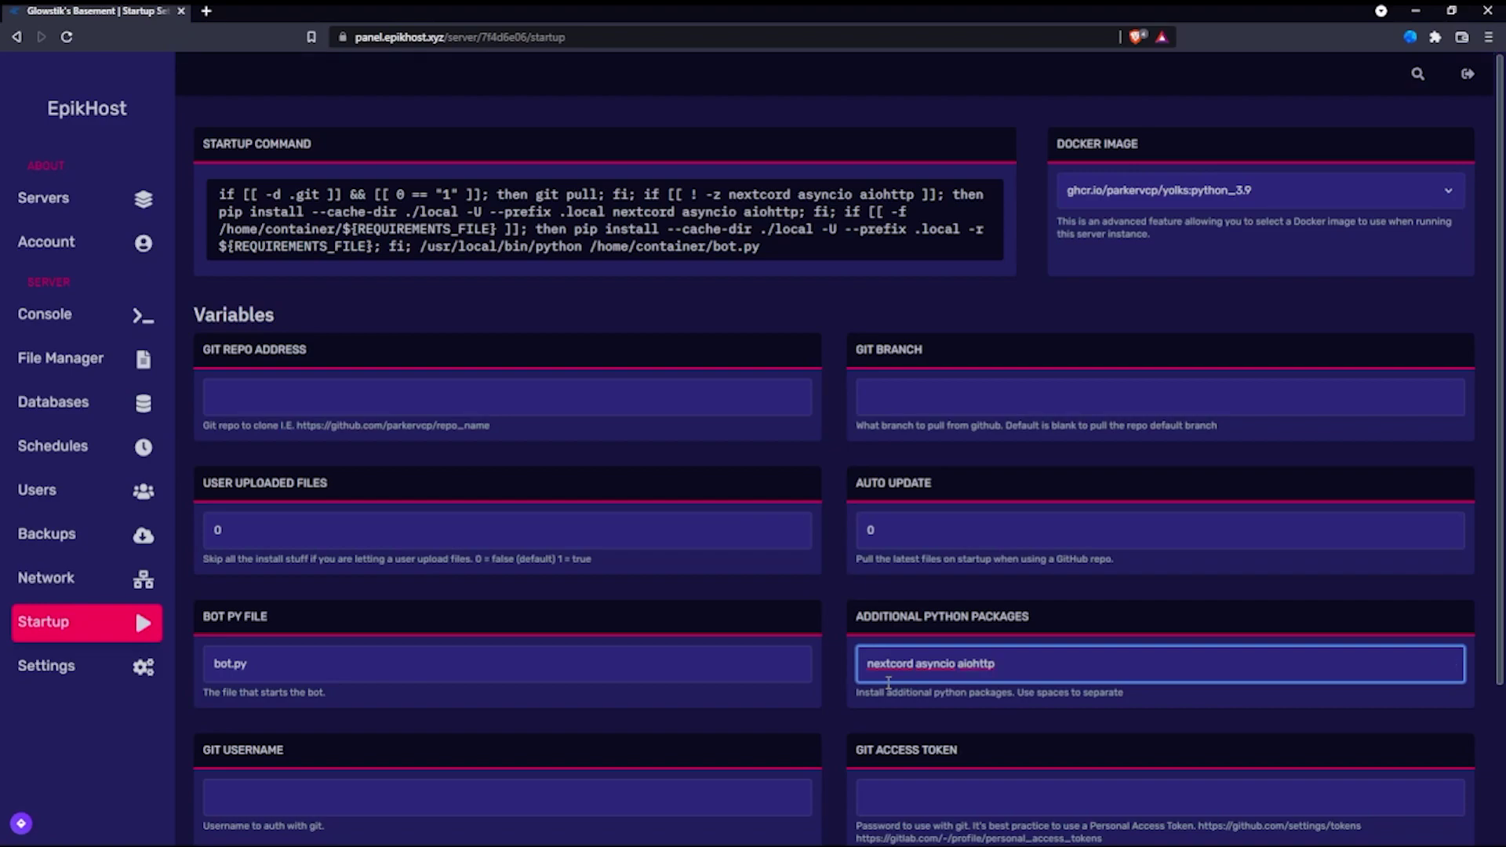
{"action": "left_click", "coordinate": [1134, 201]}
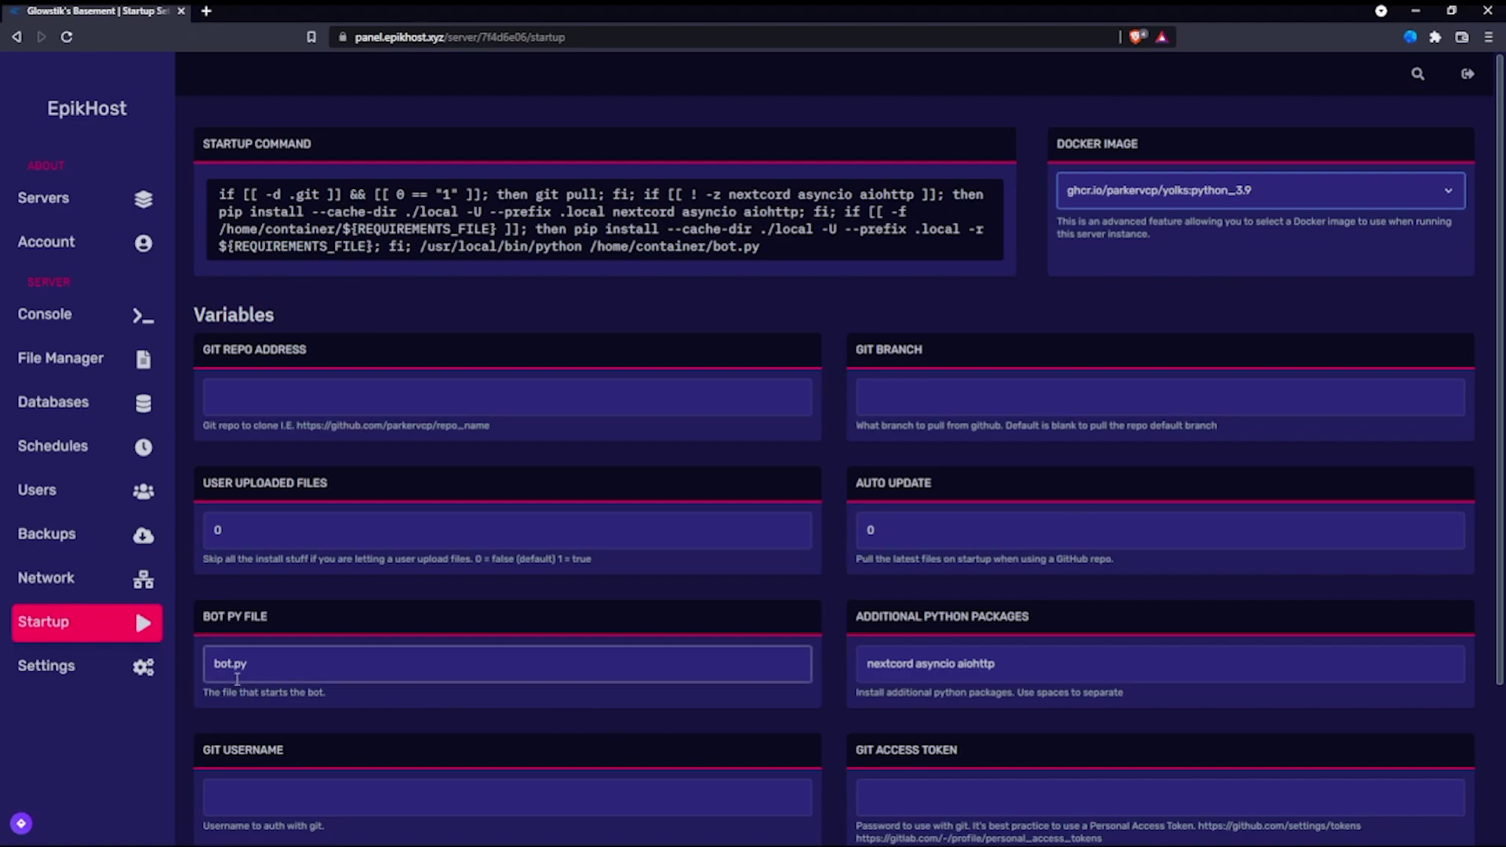
Step: Change the bot file from bot.py to main.py and check the requirements file is requirements.txt
{"action": "left_click_drag", "start_coordinate": [214, 671], "coordinate": [228, 671]}
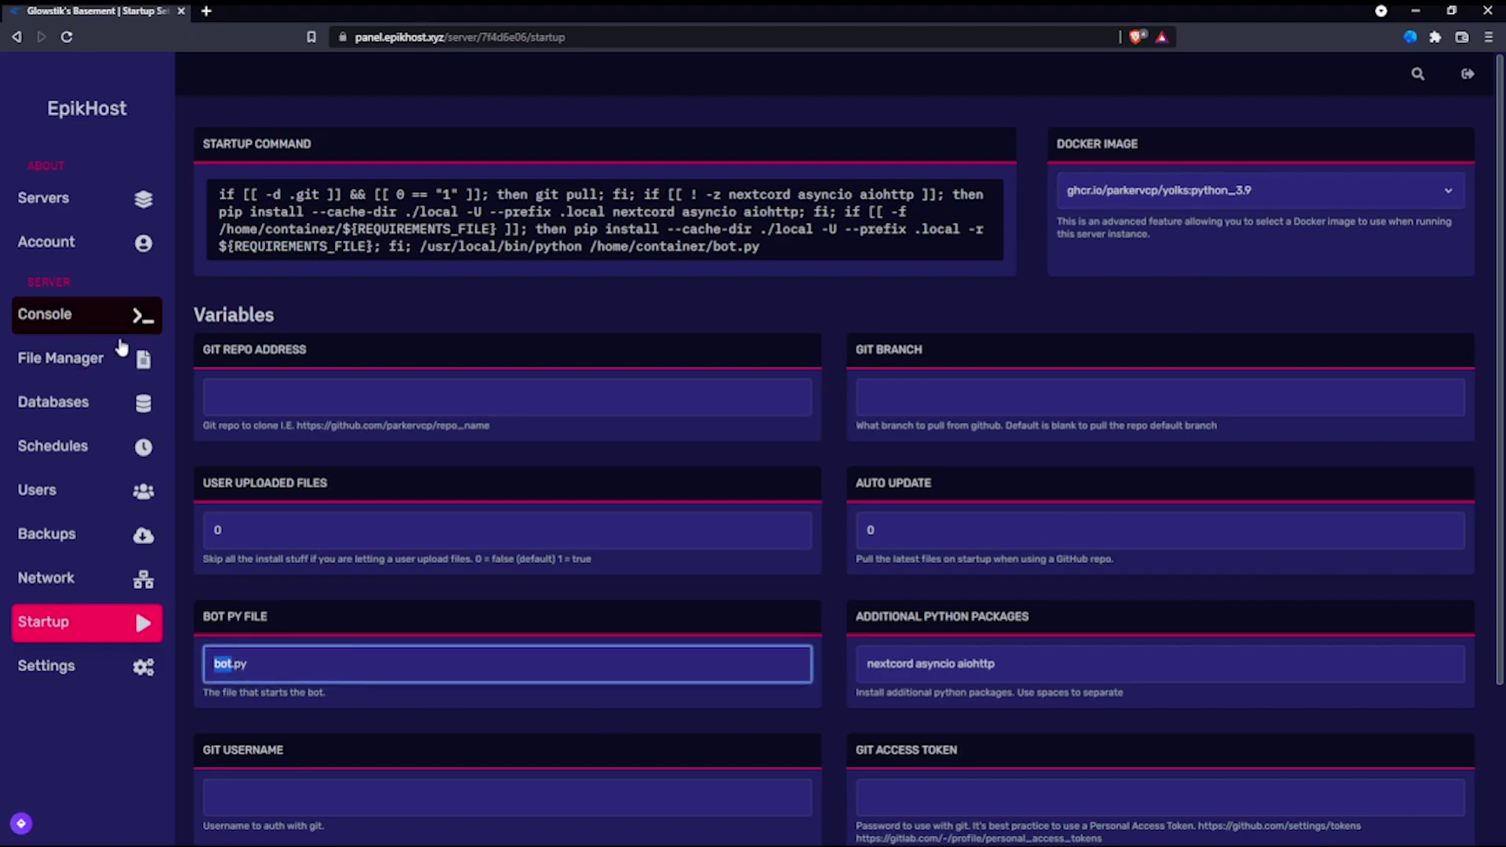
{"action": "type", "text": "main"}
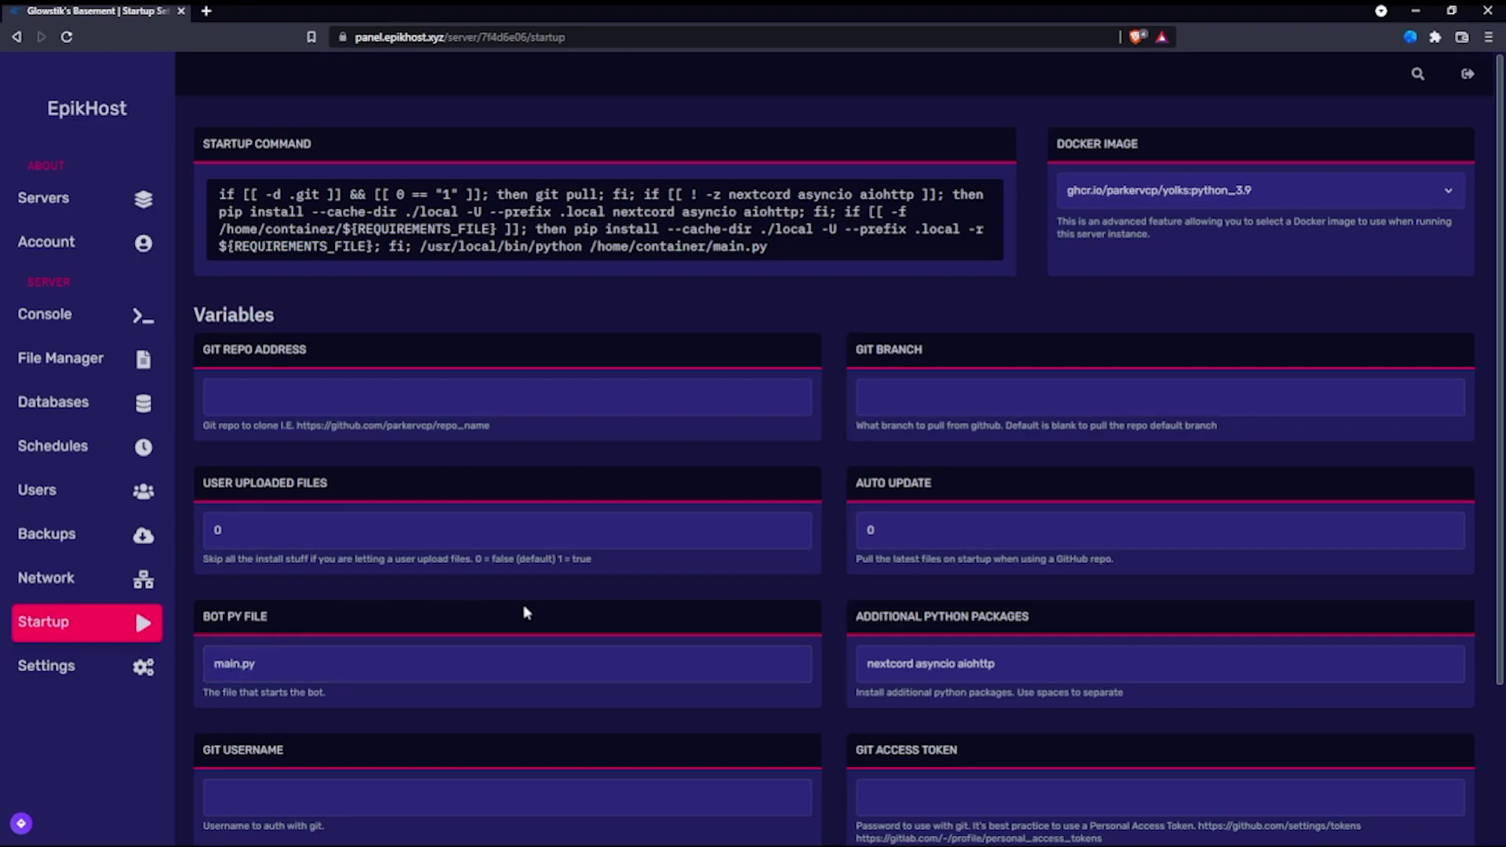
{"action": "scroll", "coordinate": [520, 612], "scroll_direction": "down", "scroll_amount": 3}
{"action": "left_click", "coordinate": [359, 749]}
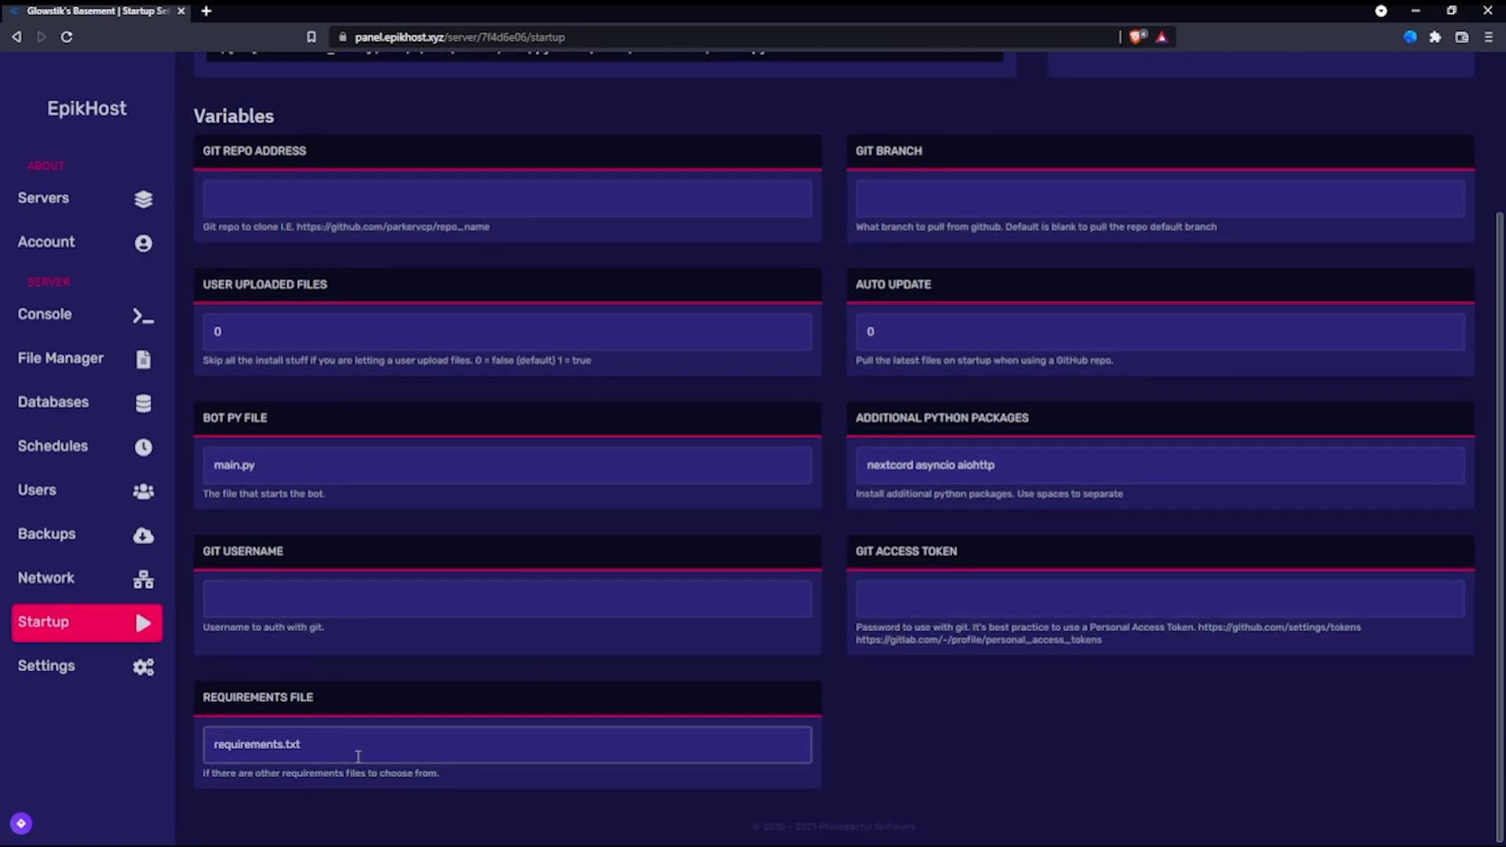
{"action": "left_click_drag", "start_coordinate": [359, 749], "coordinate": [131, 749]}
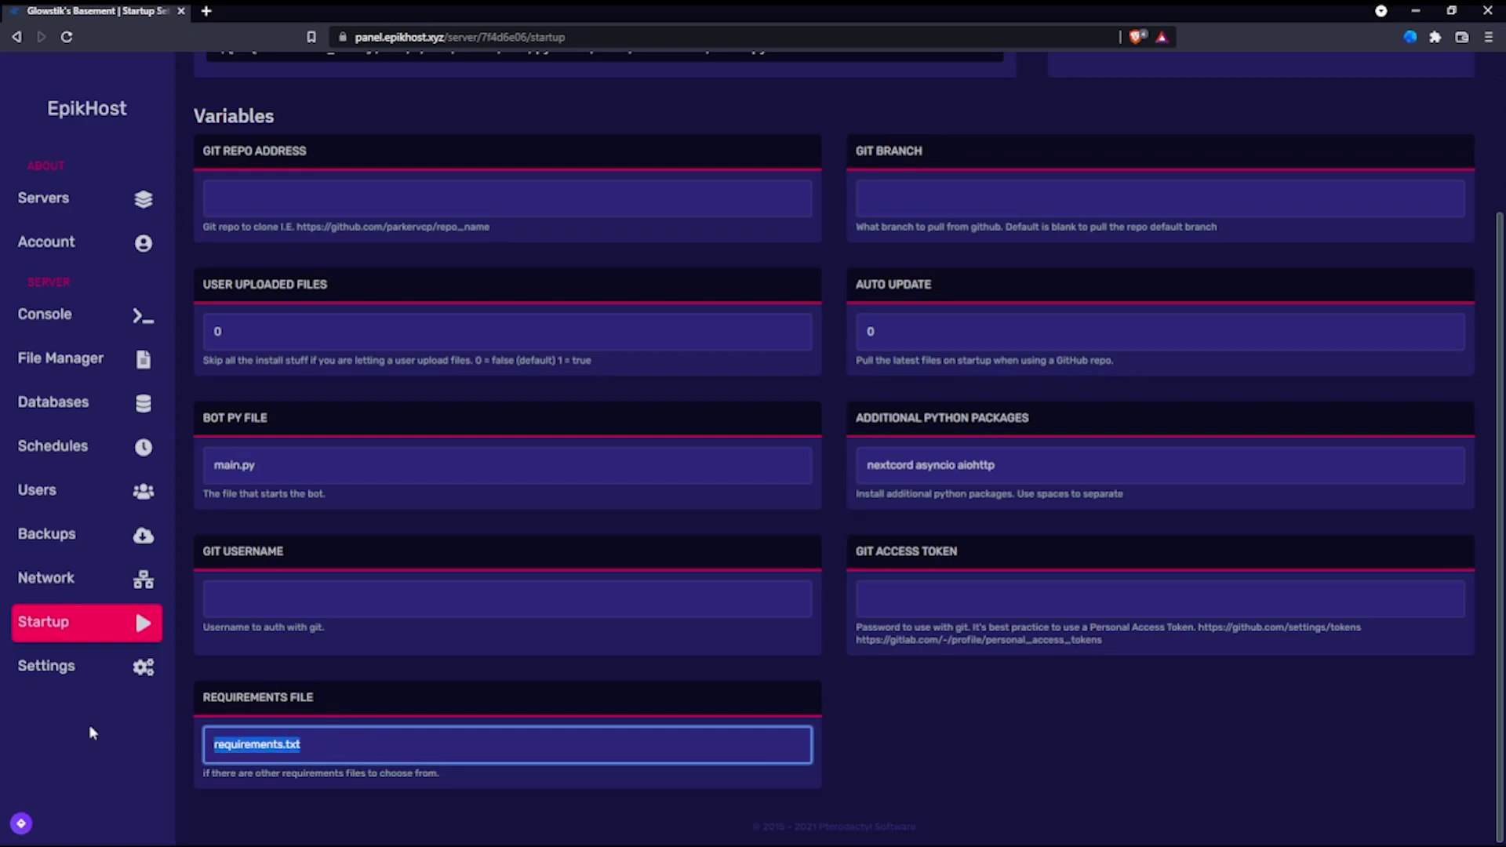
{"action": "left_click", "coordinate": [335, 663]}
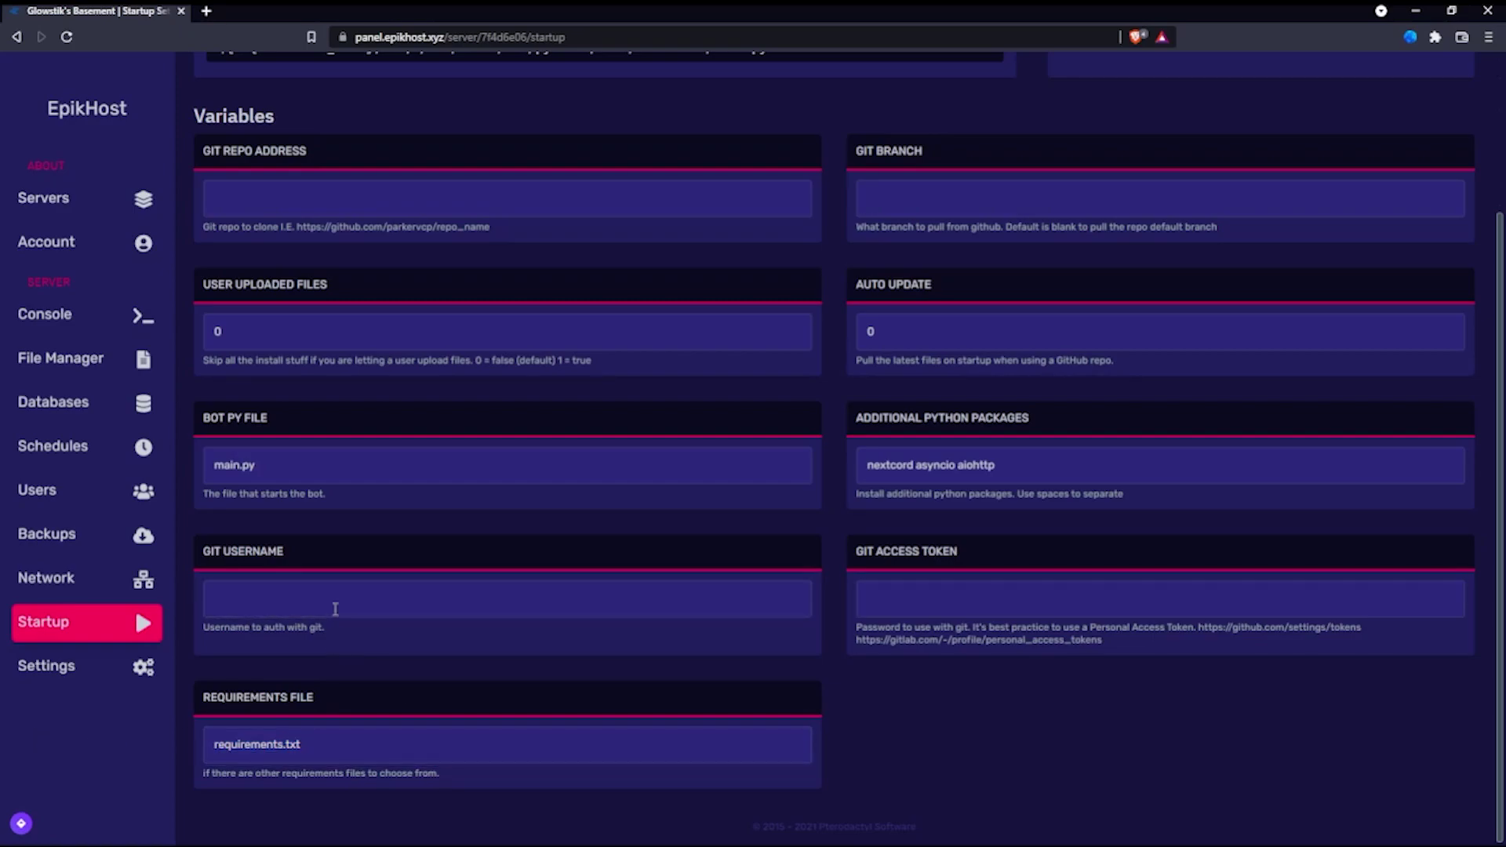
Step: Review the startup command, which now ends by running /home/container/main.py
{"action": "scroll", "coordinate": [392, 417], "scroll_direction": "up", "scroll_amount": 3}
{"action": "left_click", "coordinate": [735, 384]}
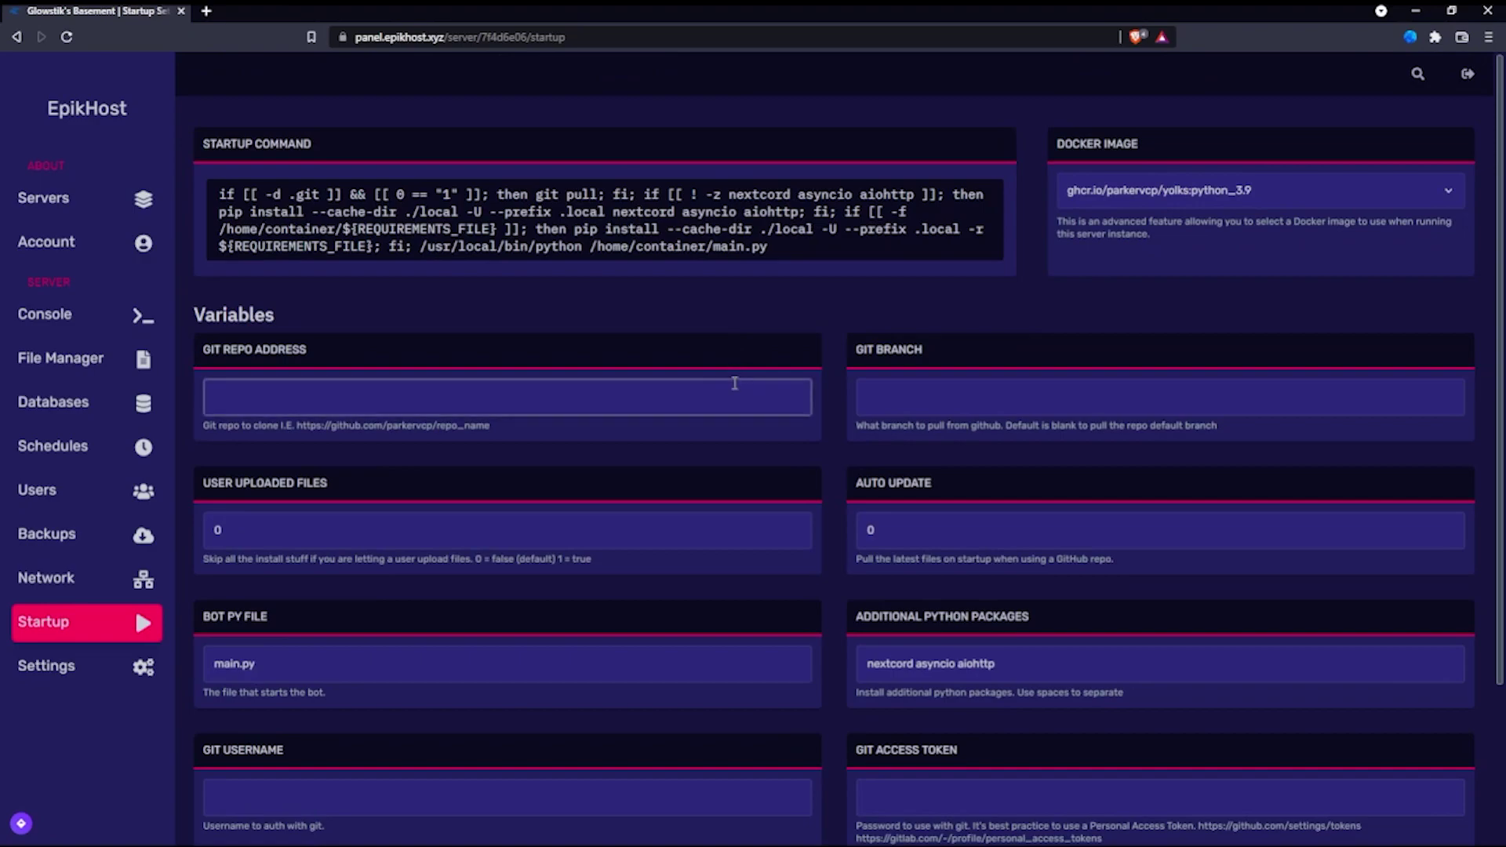
{"action": "scroll", "coordinate": [732, 392], "scroll_direction": "down", "scroll_amount": 2}
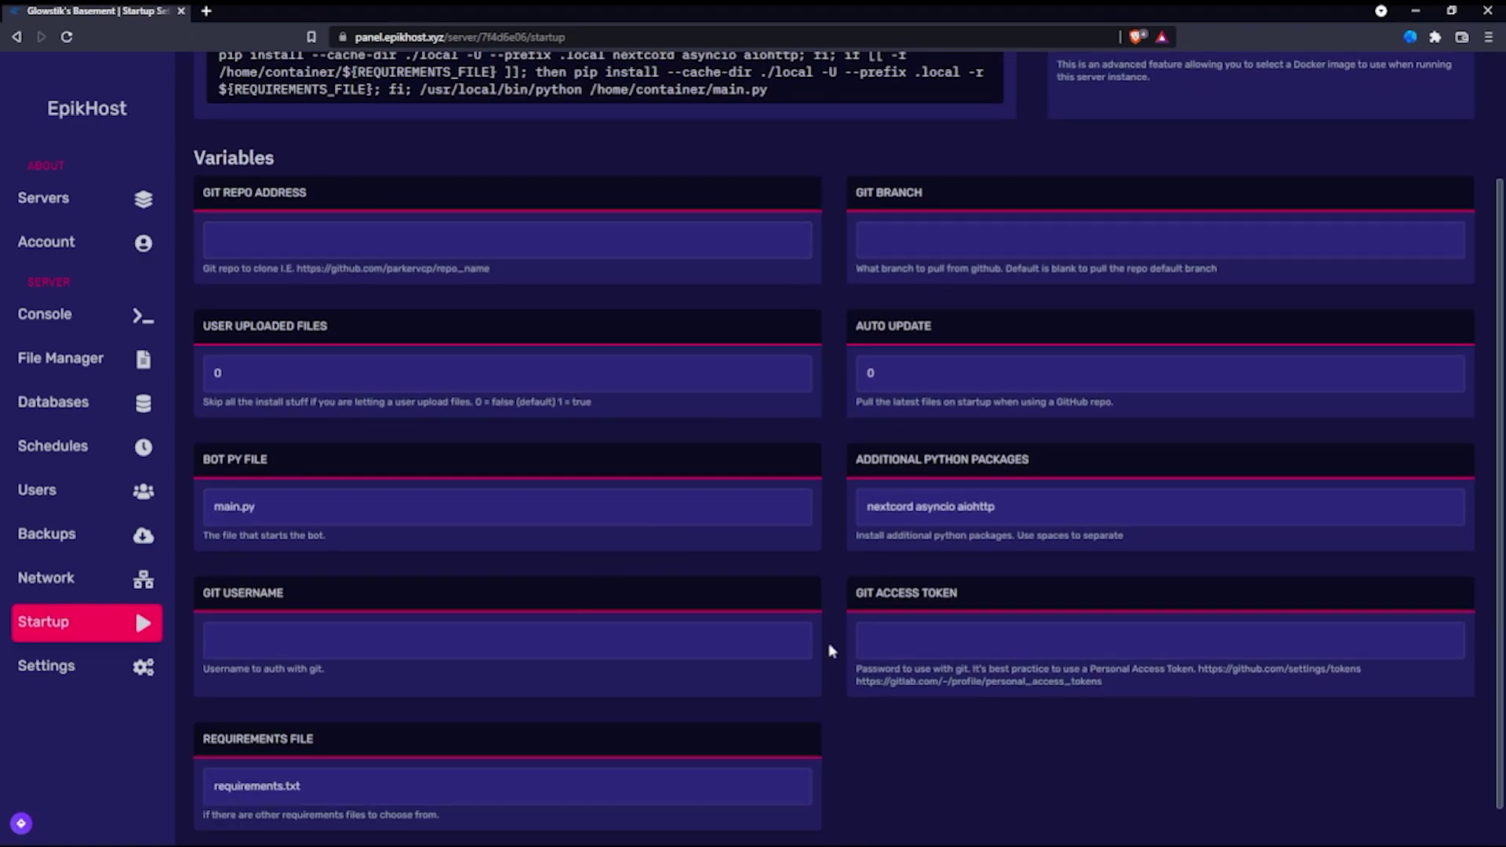
{"action": "left_click_drag", "start_coordinate": [1090, 705], "coordinate": [859, 665]}
{"action": "left_click", "coordinate": [1020, 714]}
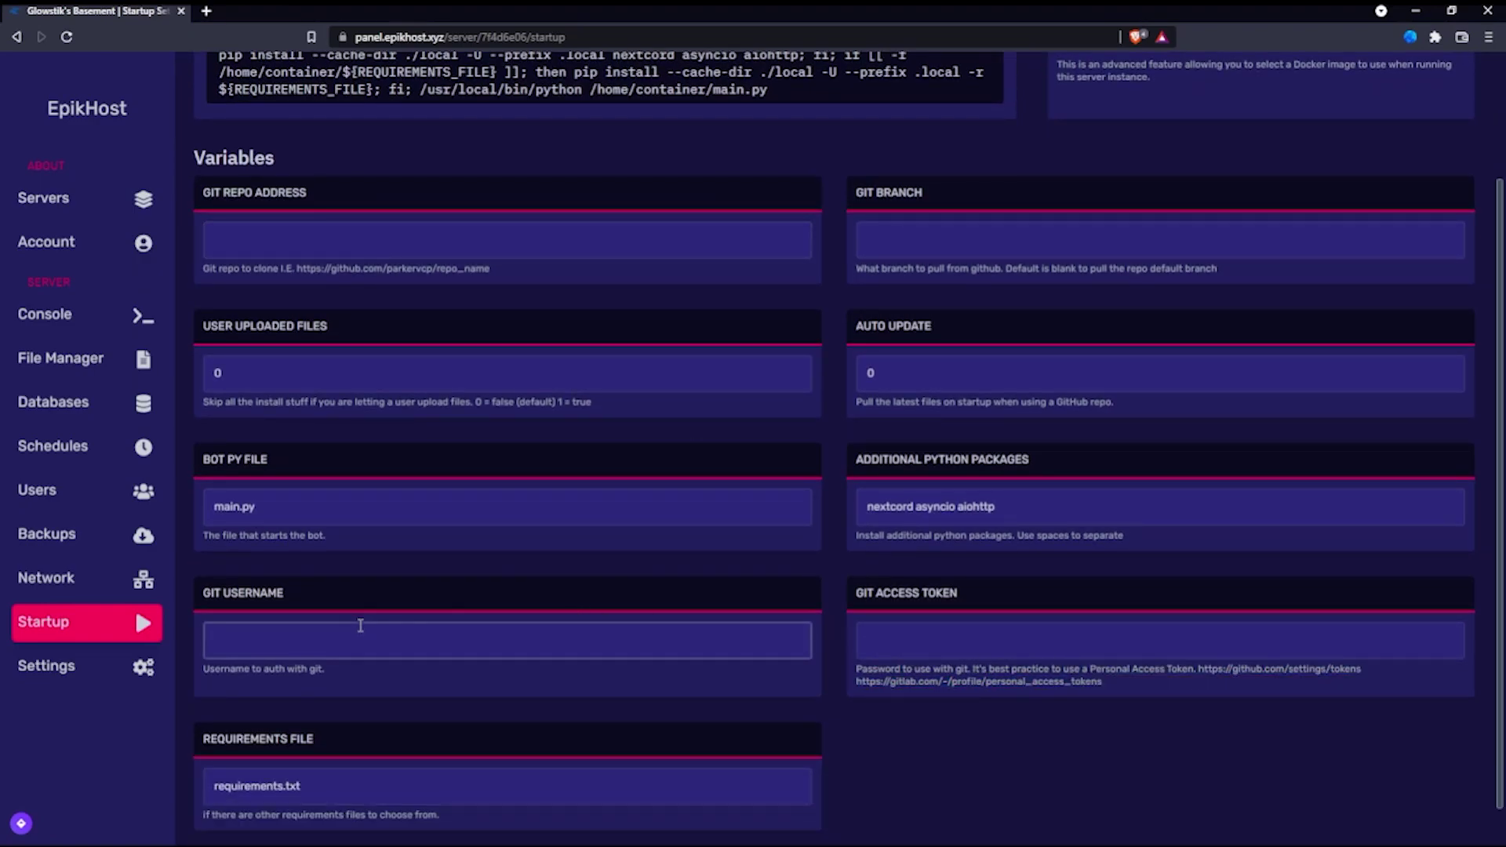
Step: Start the server from the Console and confirm it installs nextcord and prints 'Drone is Online'
{"action": "left_click", "coordinate": [63, 315]}
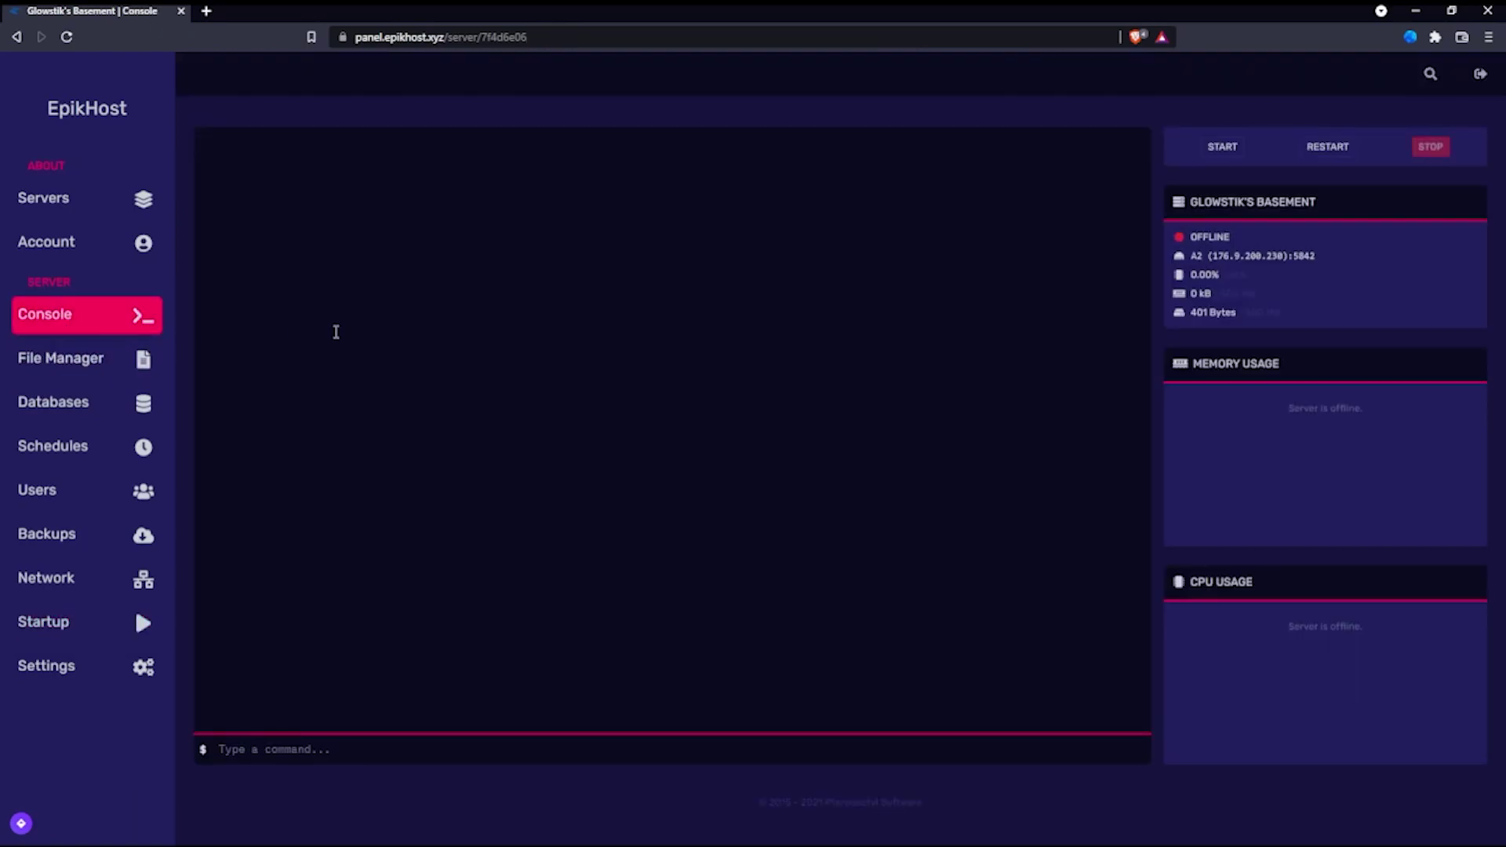
{"action": "left_click", "coordinate": [1226, 147]}
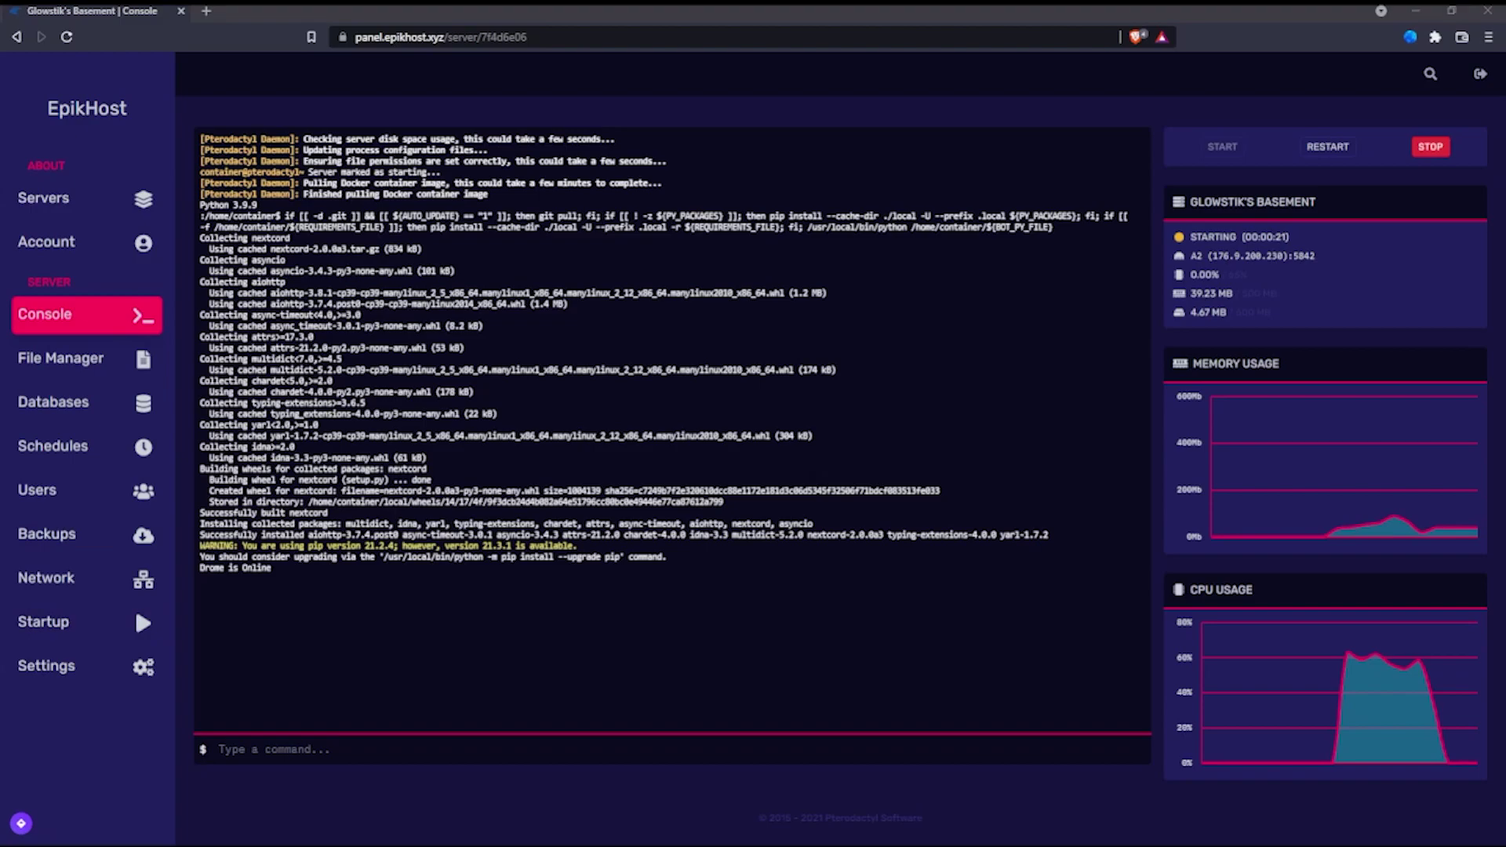
{"action": "left_click", "coordinate": [352, 570]}
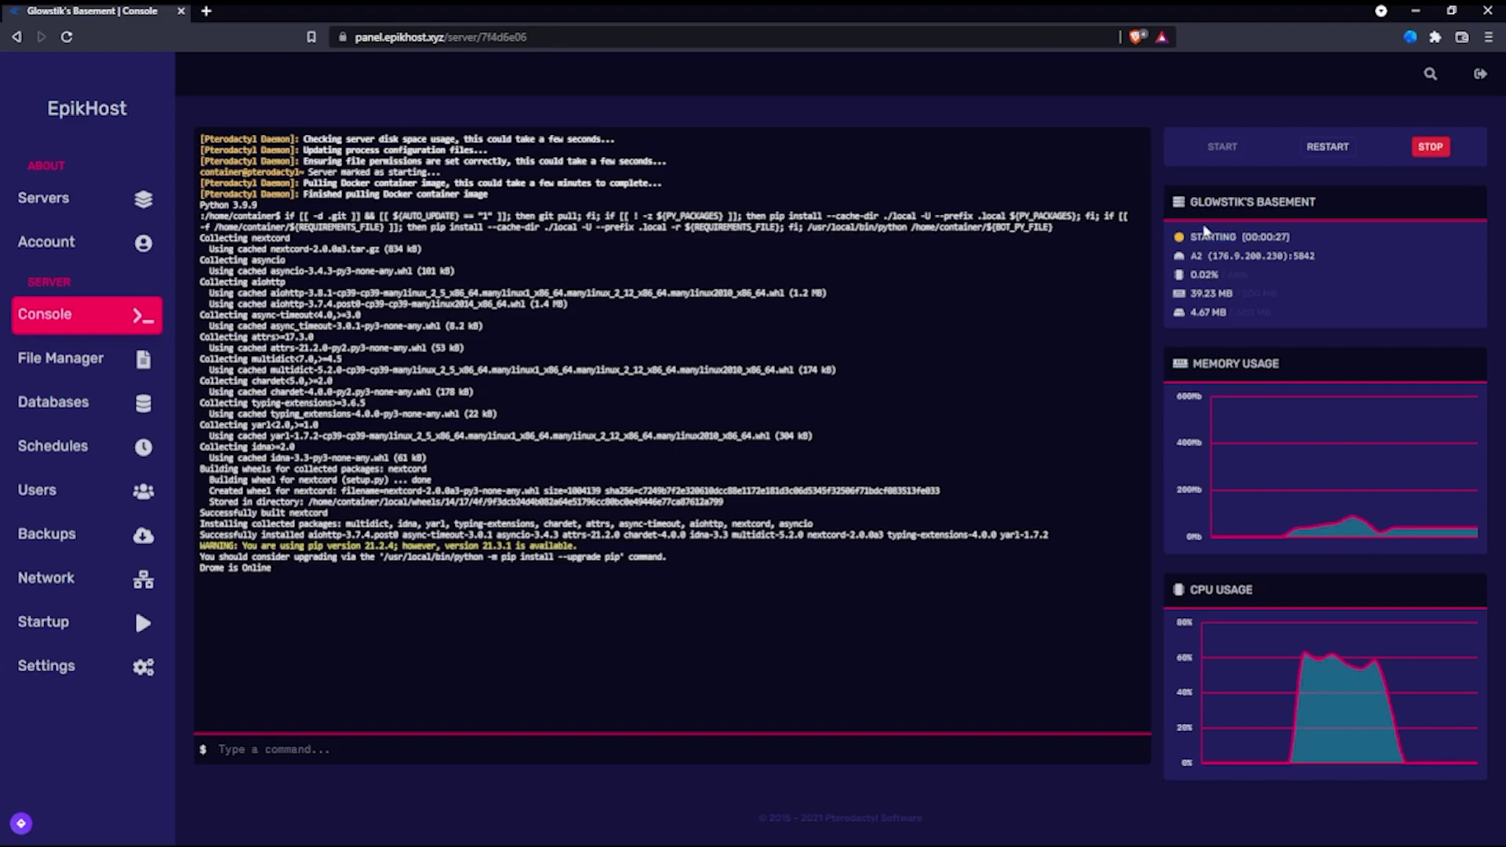
{"action": "left_click_drag", "start_coordinate": [273, 568], "coordinate": [174, 576]}
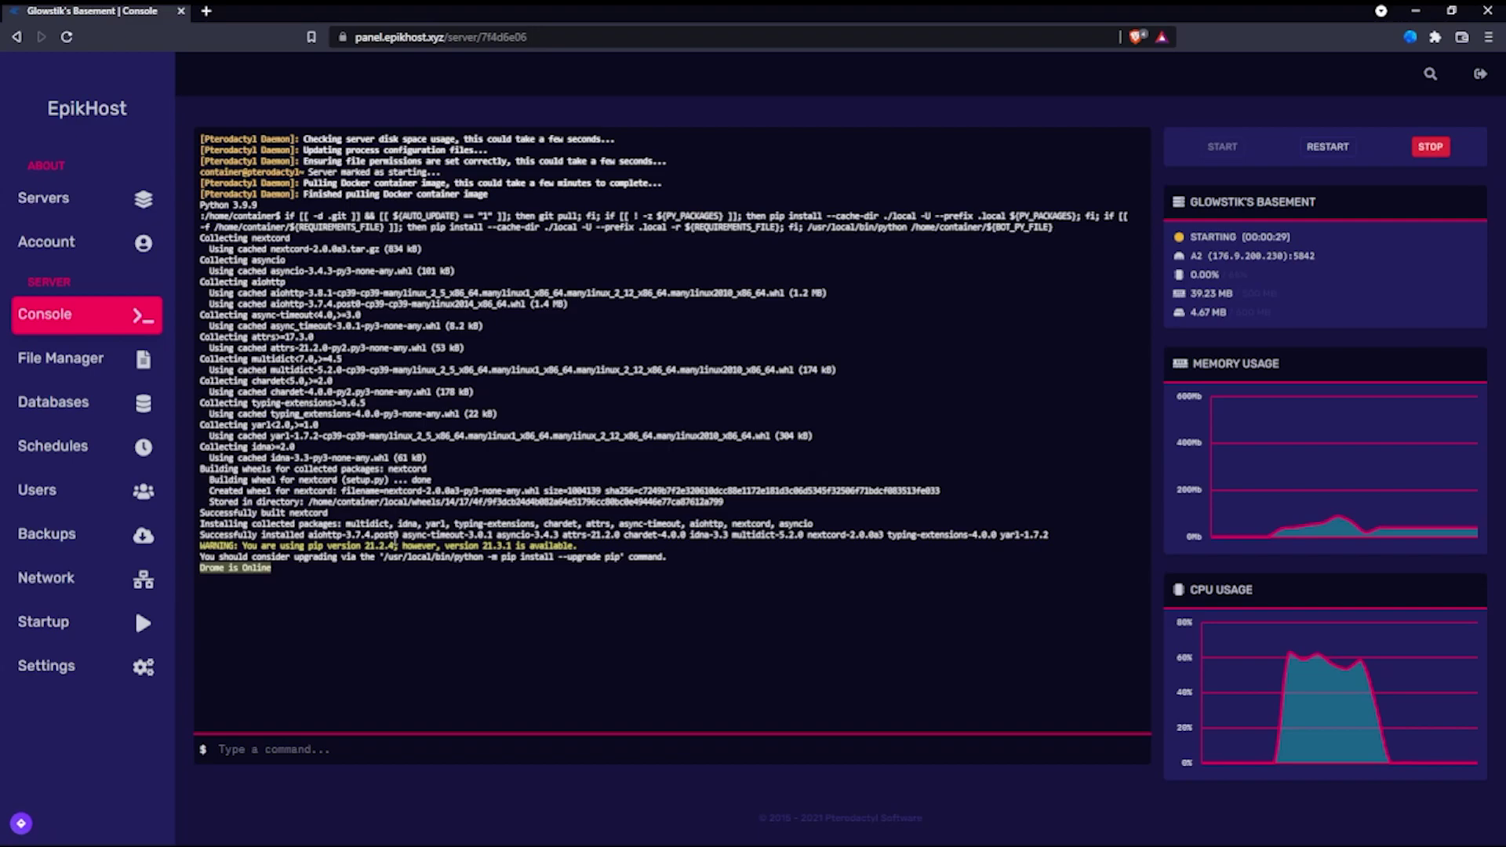
{"action": "left_click", "coordinate": [935, 525]}
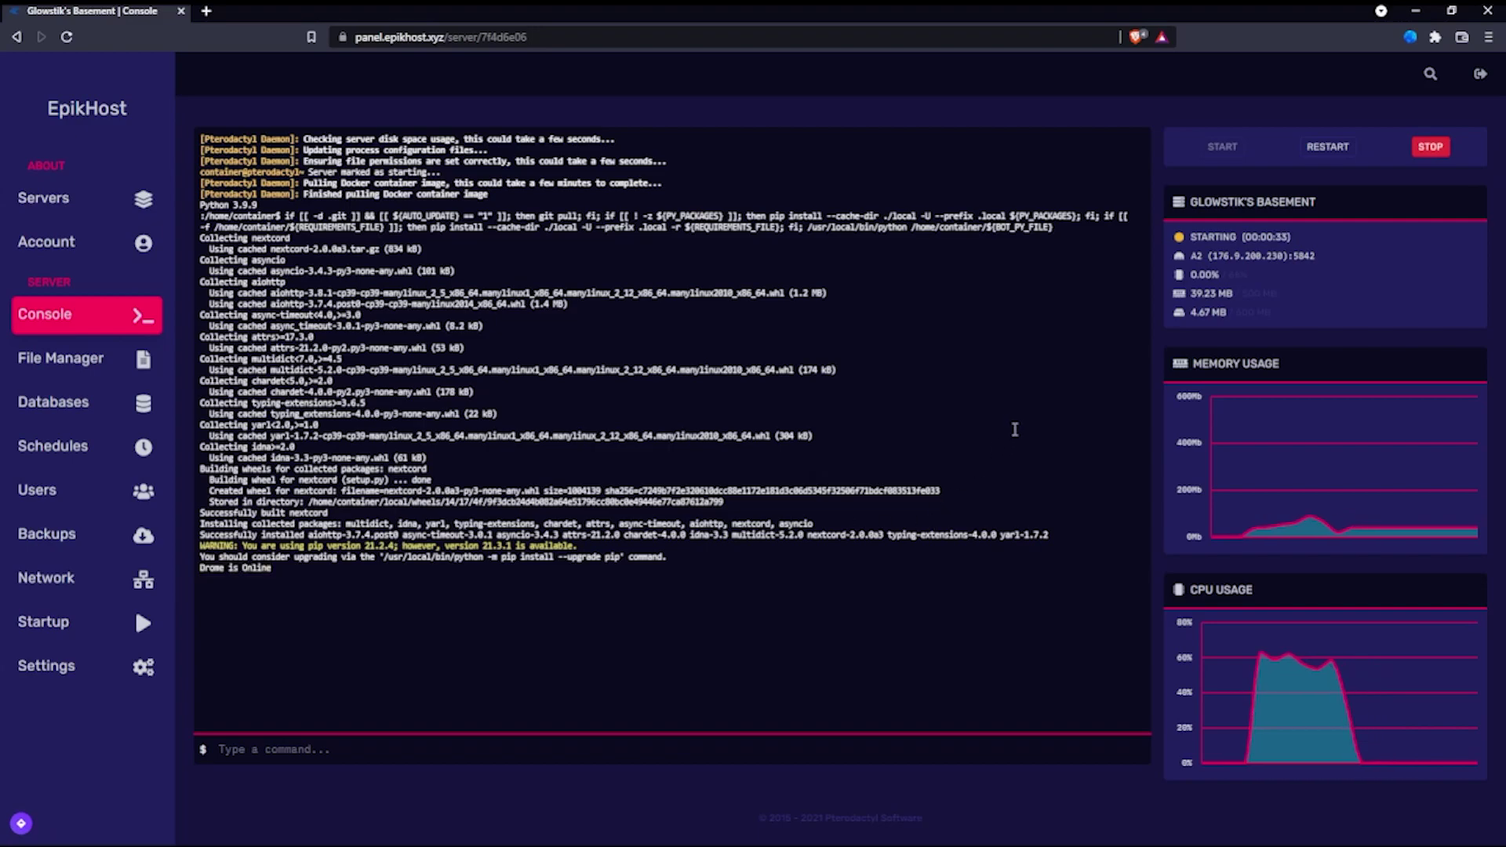
{"action": "left_click_drag", "start_coordinate": [1278, 314], "coordinate": [1167, 302]}
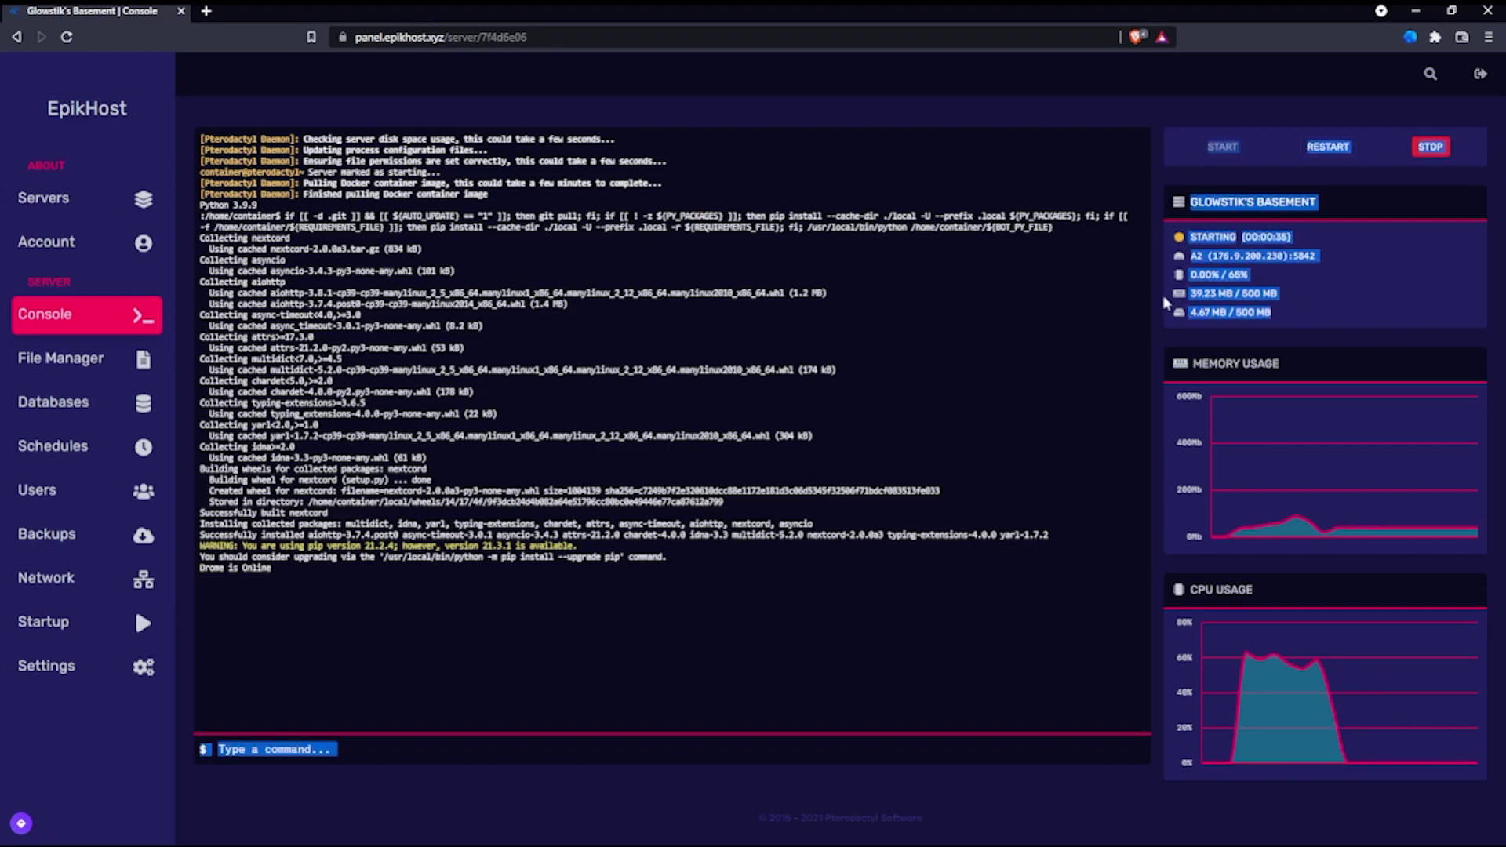
{"action": "left_click", "coordinate": [1268, 291]}
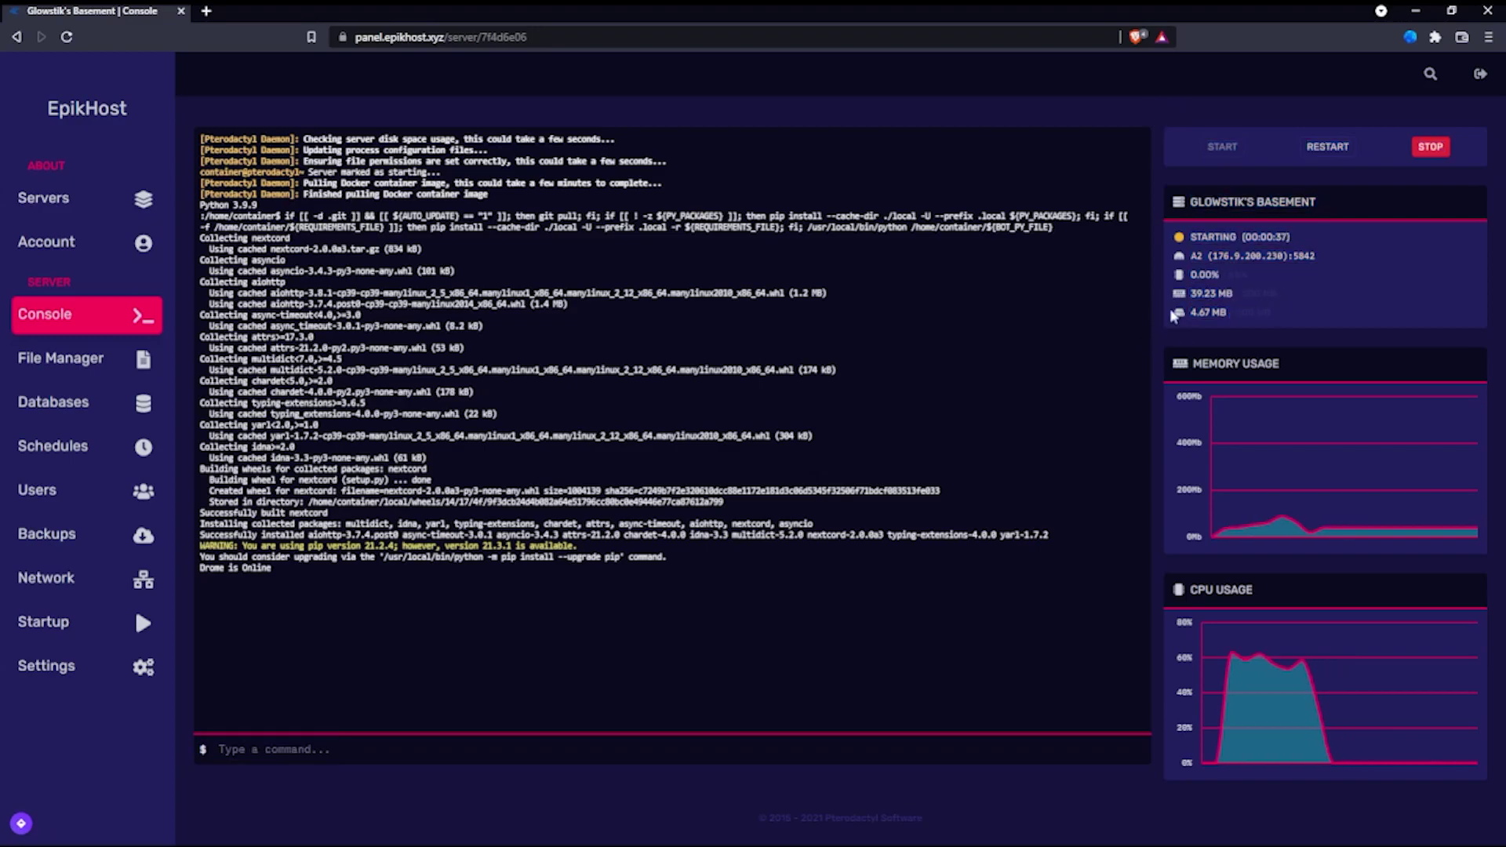
{"action": "left_click_drag", "start_coordinate": [1275, 314], "coordinate": [1149, 325]}
{"action": "left_click", "coordinate": [1252, 317]}
{"action": "left_click", "coordinate": [1228, 313]}
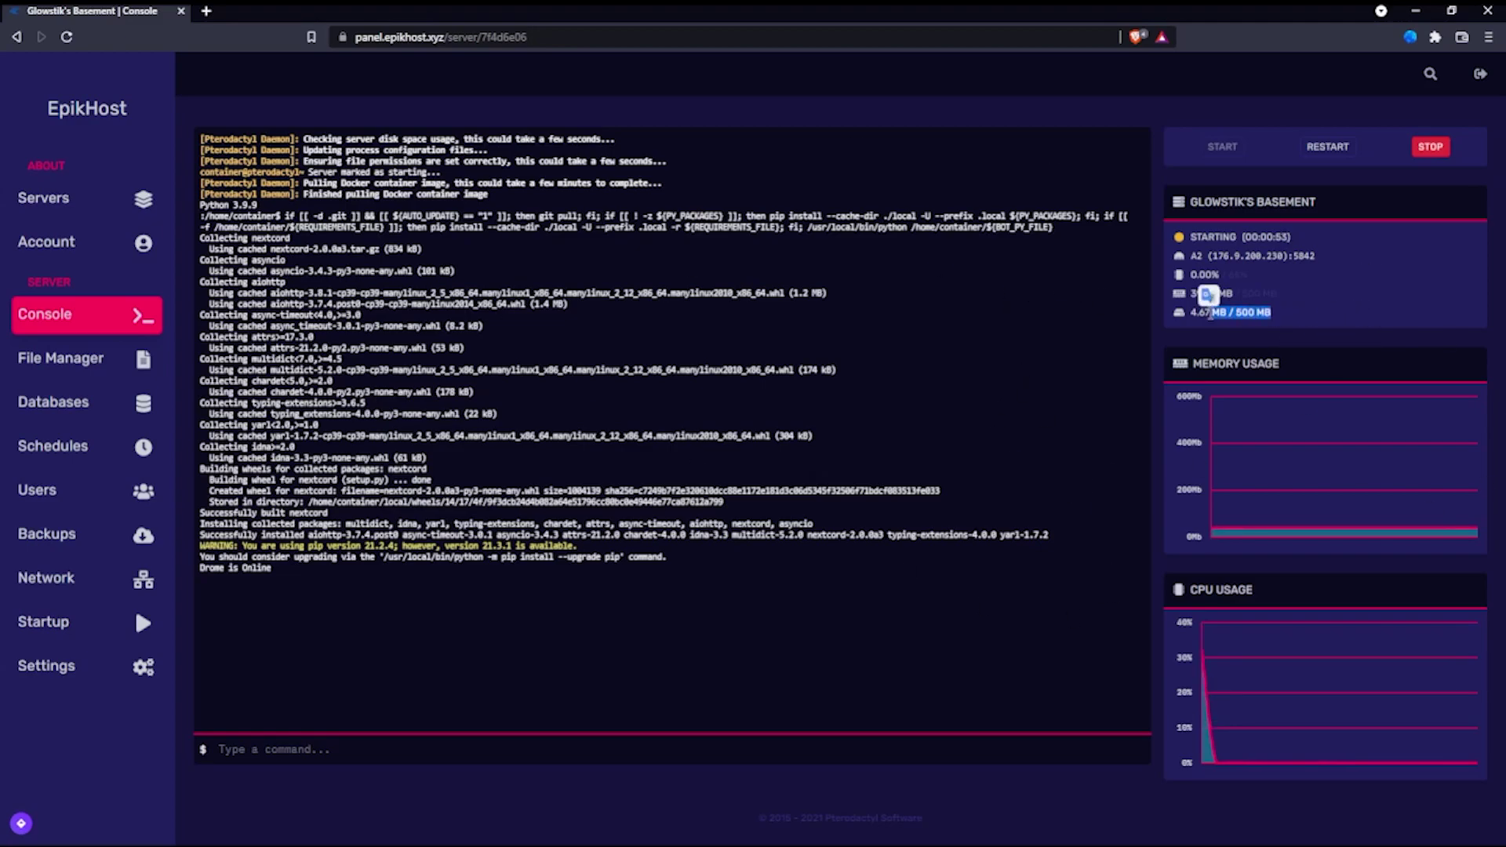
{"action": "triple_click", "coordinate": [1226, 313]}
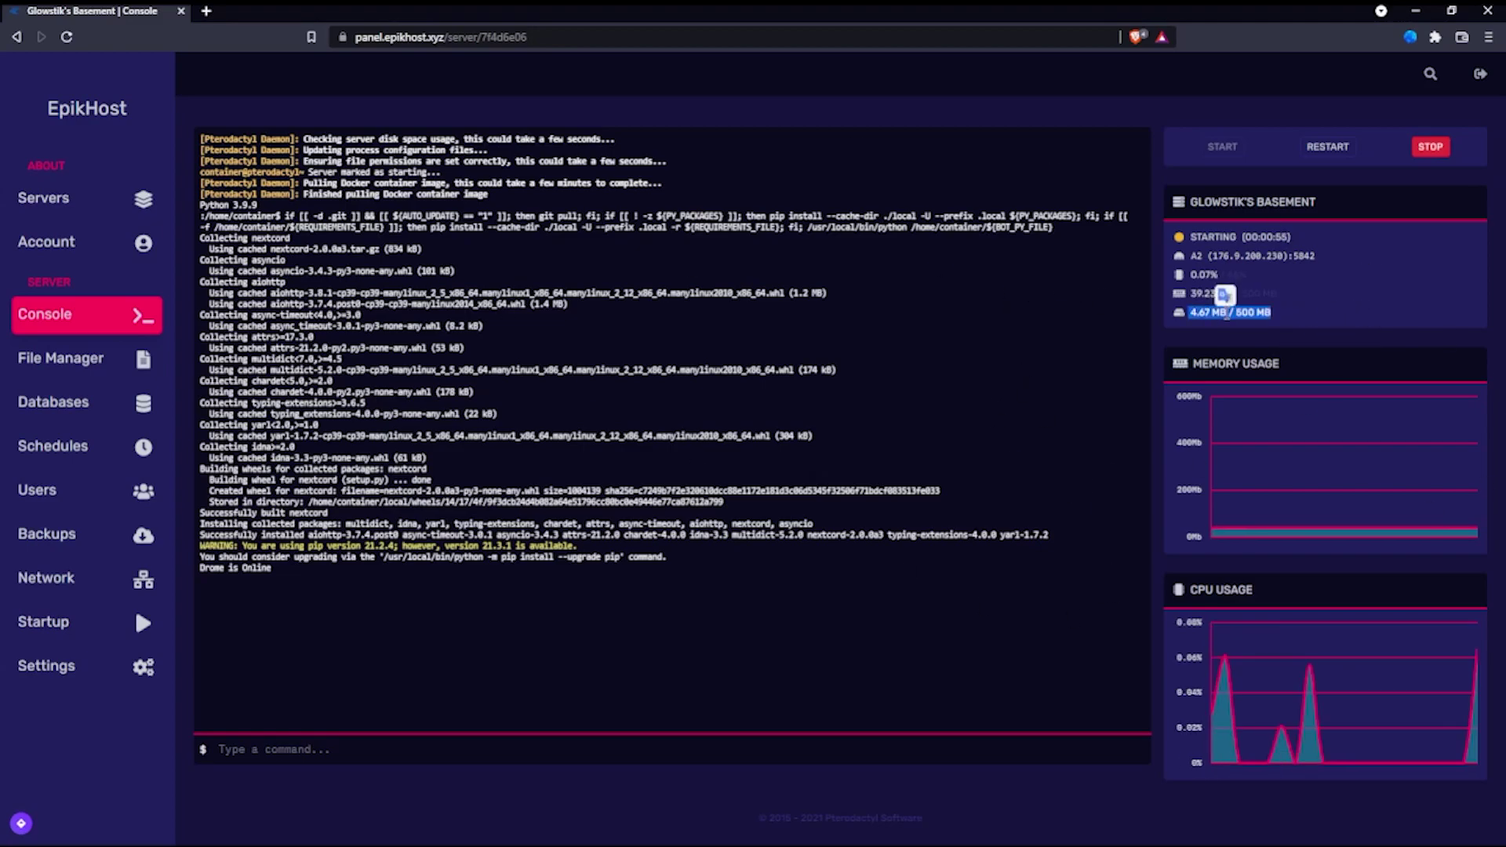
{"action": "left_click", "coordinate": [1226, 313]}
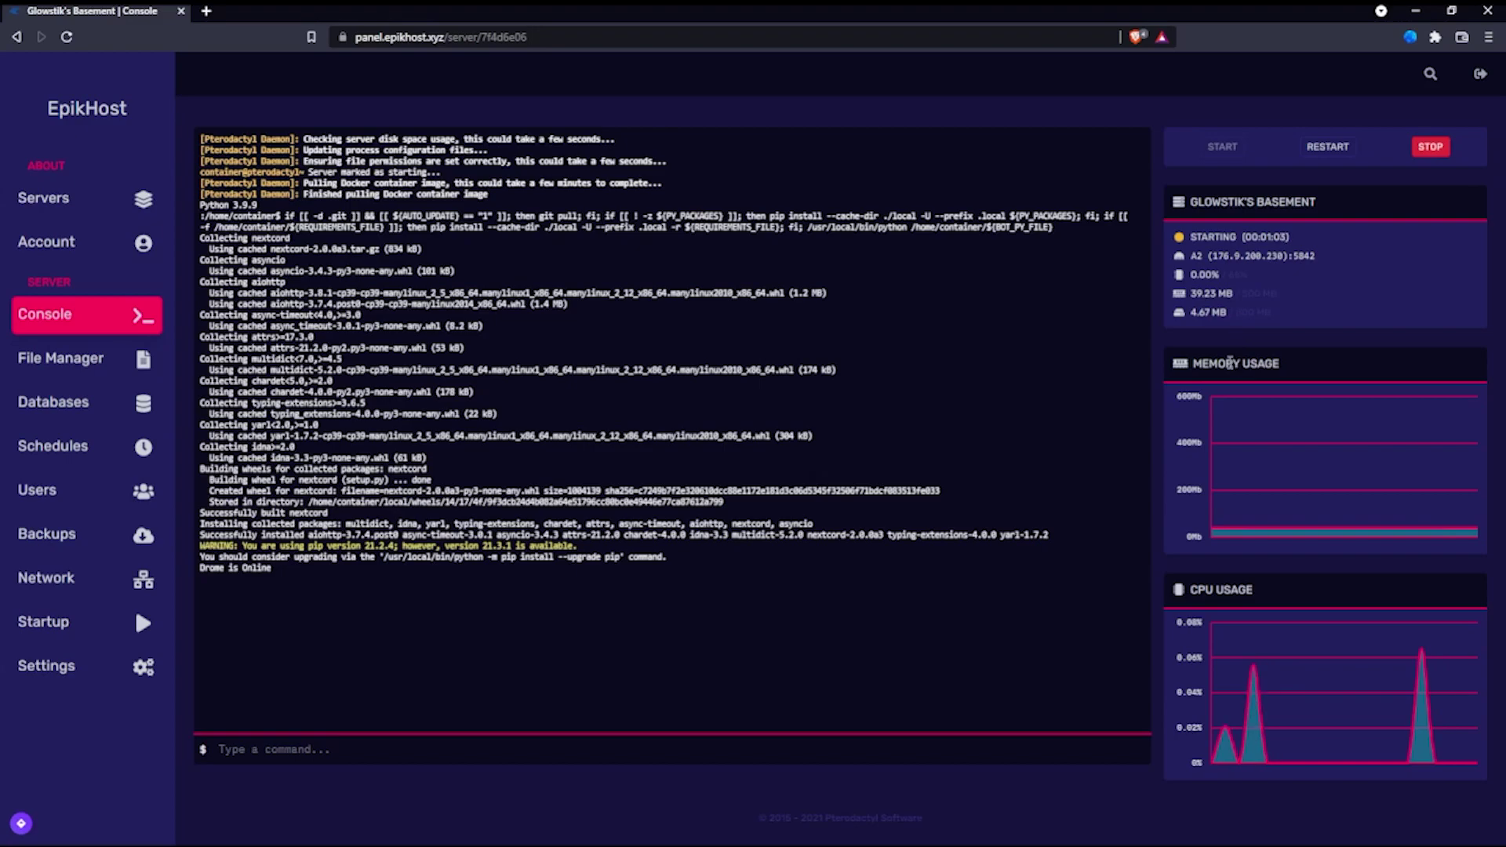
{"action": "left_click_drag", "start_coordinate": [859, 420], "coordinate": [549, 636]}
{"action": "left_click", "coordinate": [670, 339]}
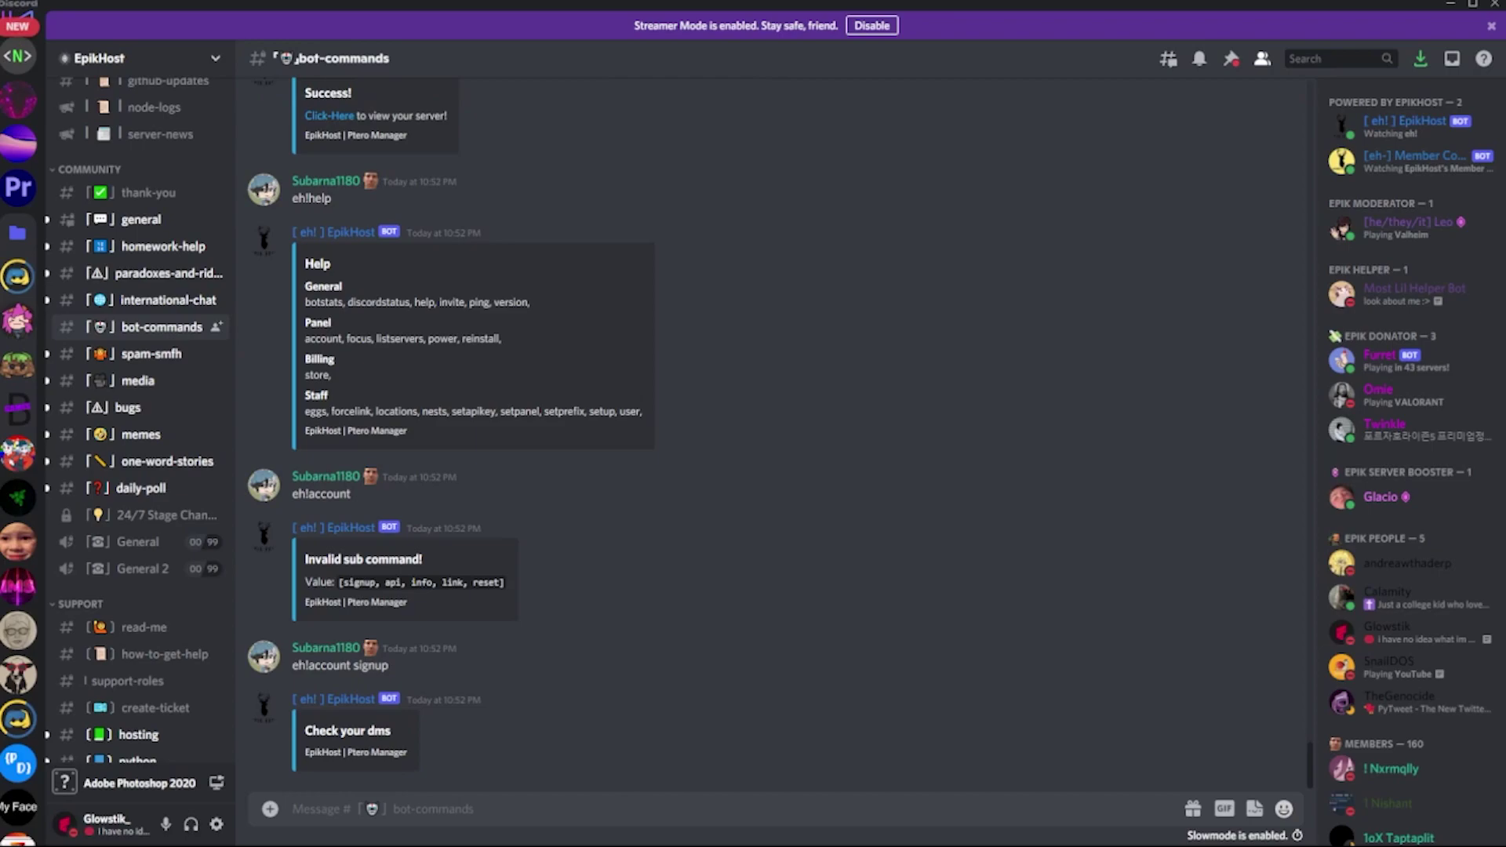
Step: Go to the Git Repo server's #testing channel and view the online Drome bot's profile
{"action": "scroll", "coordinate": [2, 90], "scroll_direction": "down", "scroll_amount": 5}
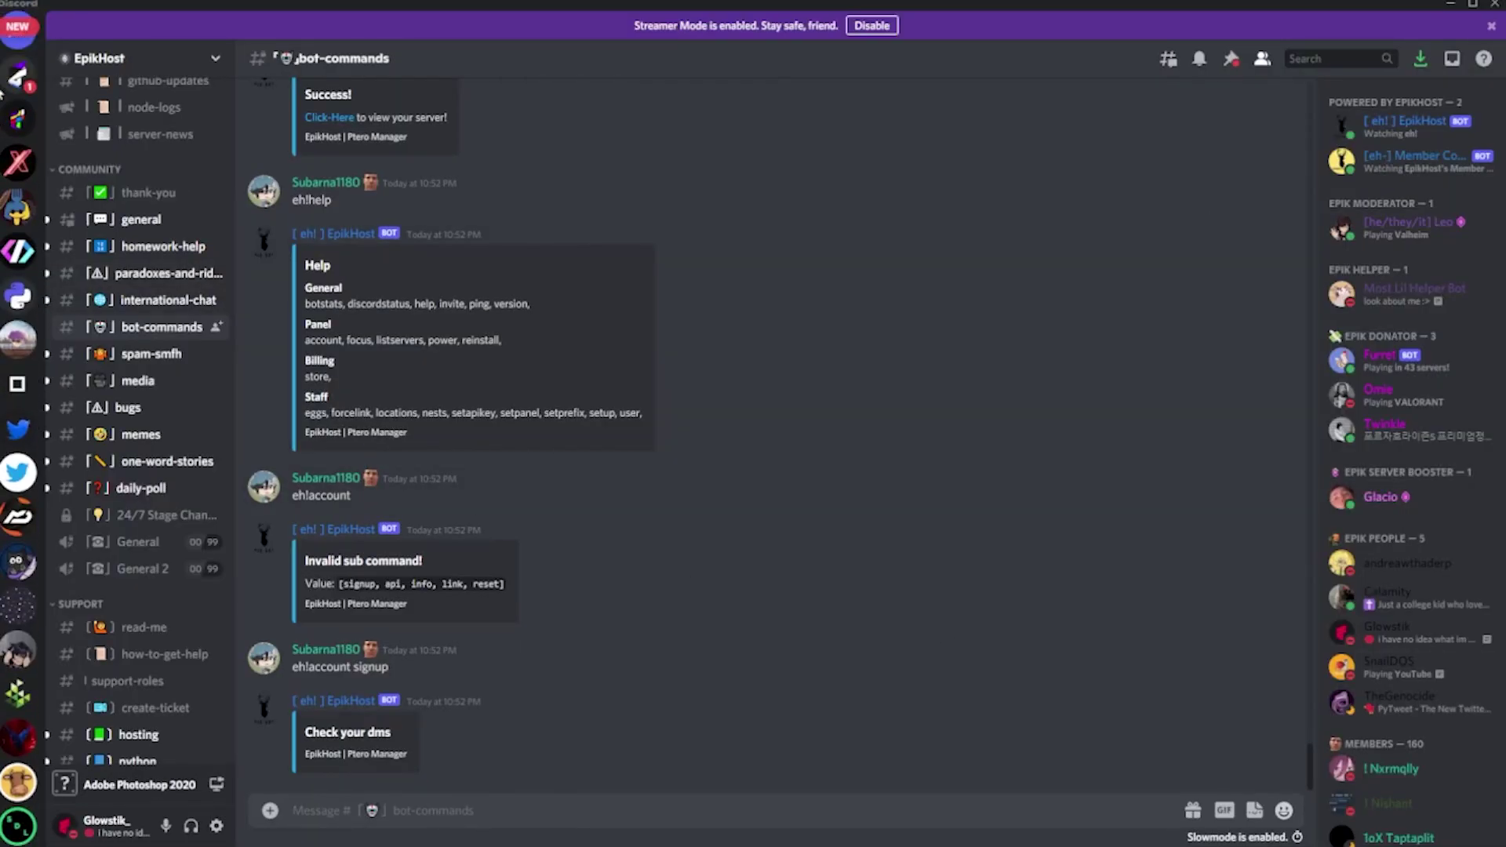
{"action": "left_click", "coordinate": [17, 78]}
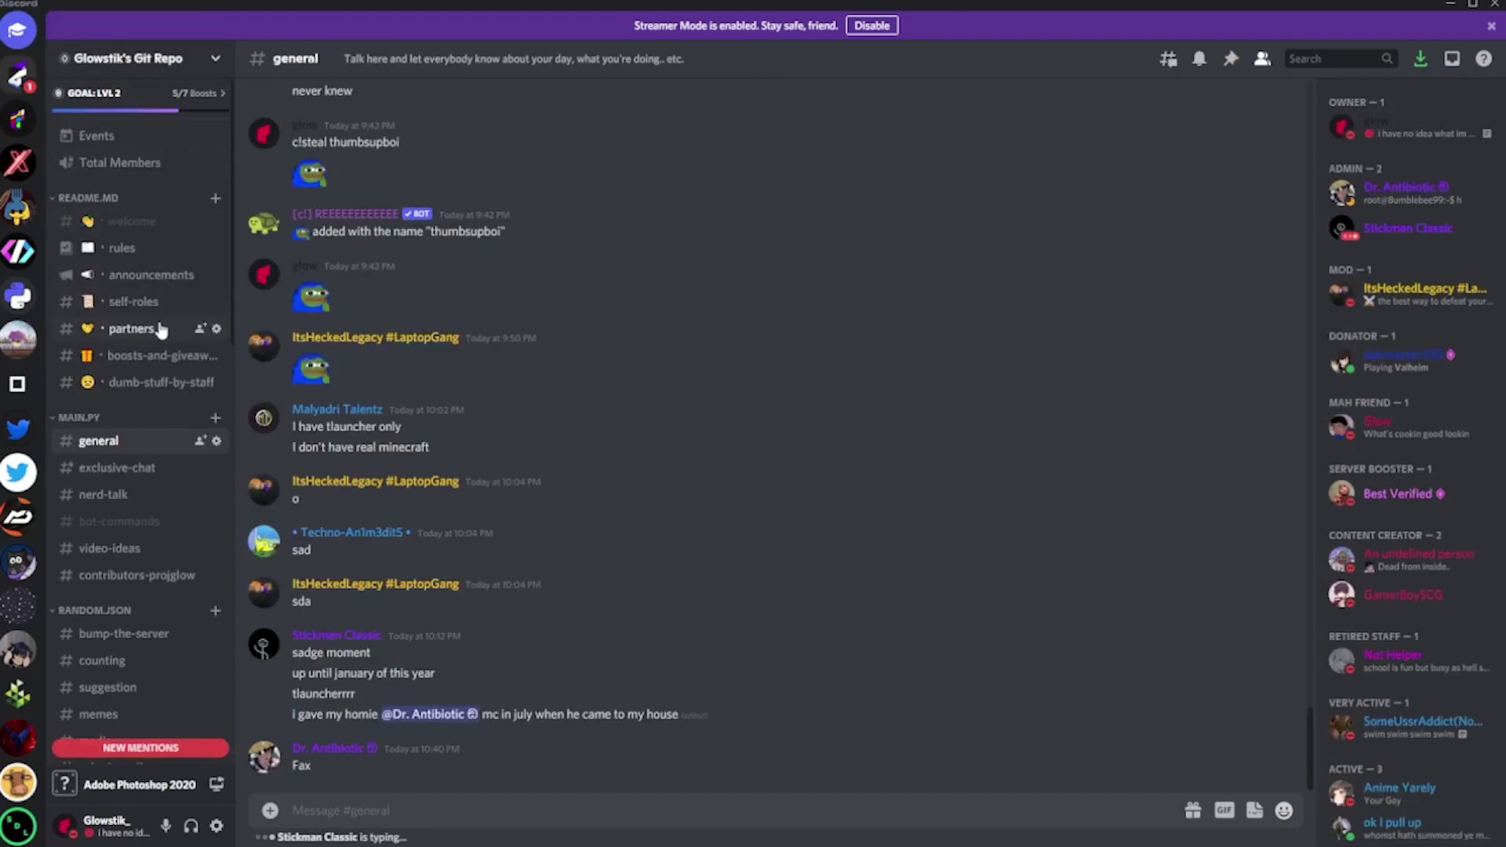
{"action": "scroll", "coordinate": [141, 377], "scroll_direction": "down", "scroll_amount": 5}
{"action": "left_click", "coordinate": [100, 621]}
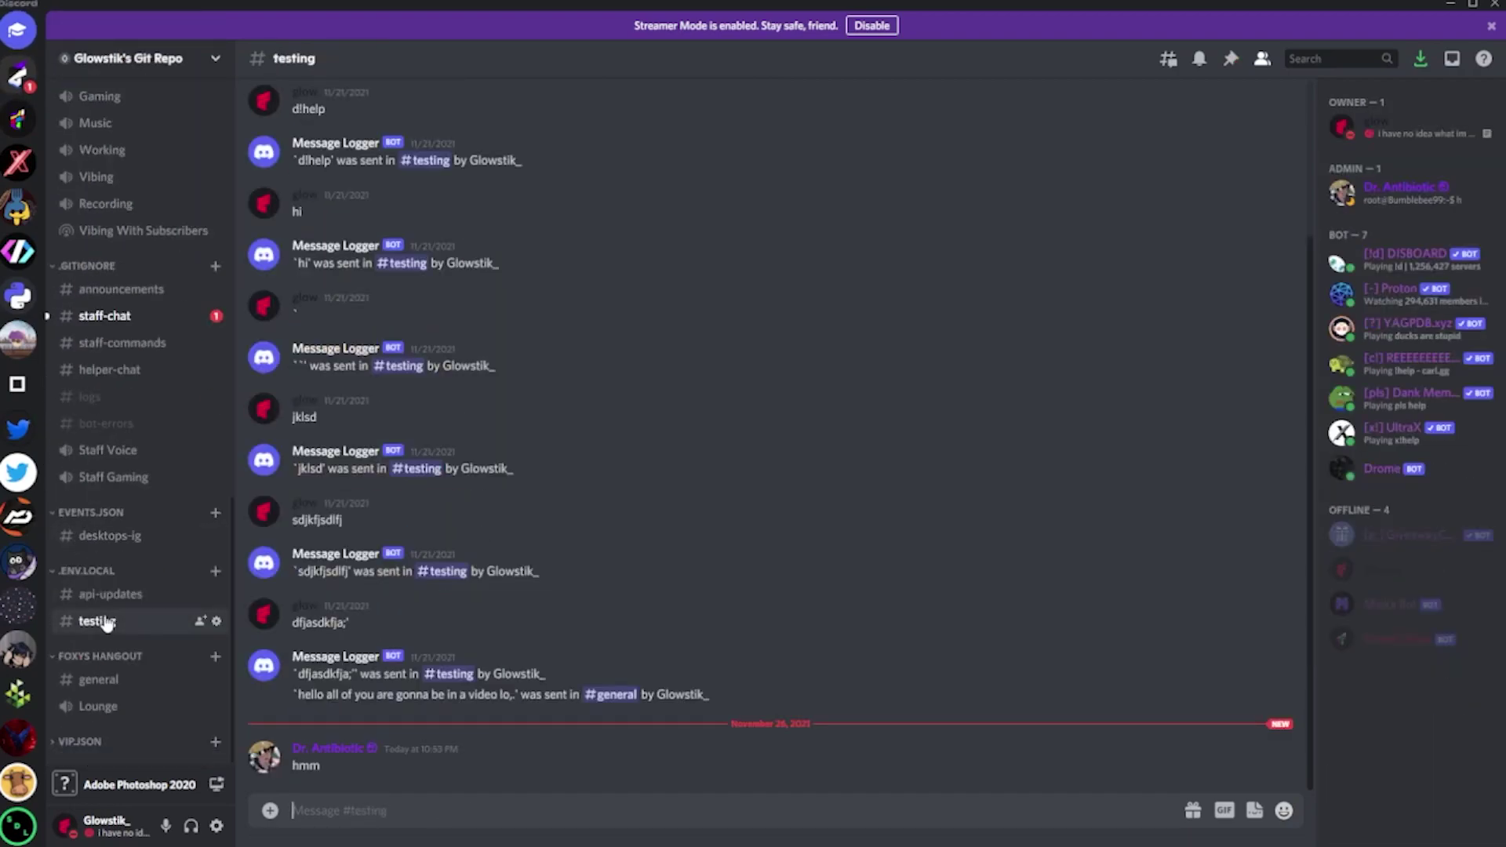
{"action": "mouse_move", "coordinate": [1219, 557]}
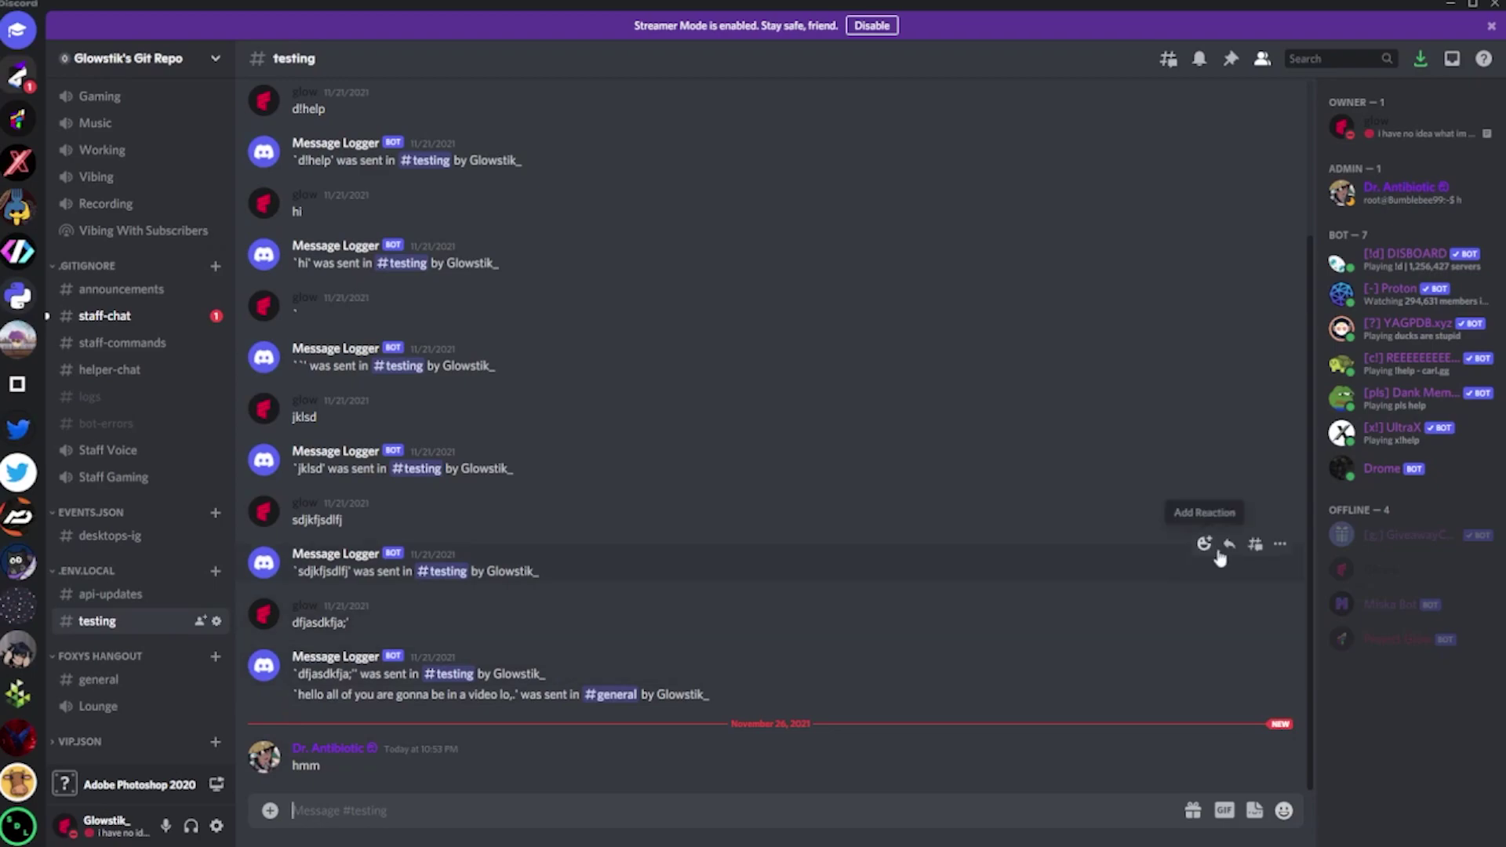
{"action": "left_click", "coordinate": [1376, 474]}
Step: Send d!help and d!thisisacommand in #testing and check the Drome bot's replies
{"action": "left_click", "coordinate": [931, 567]}
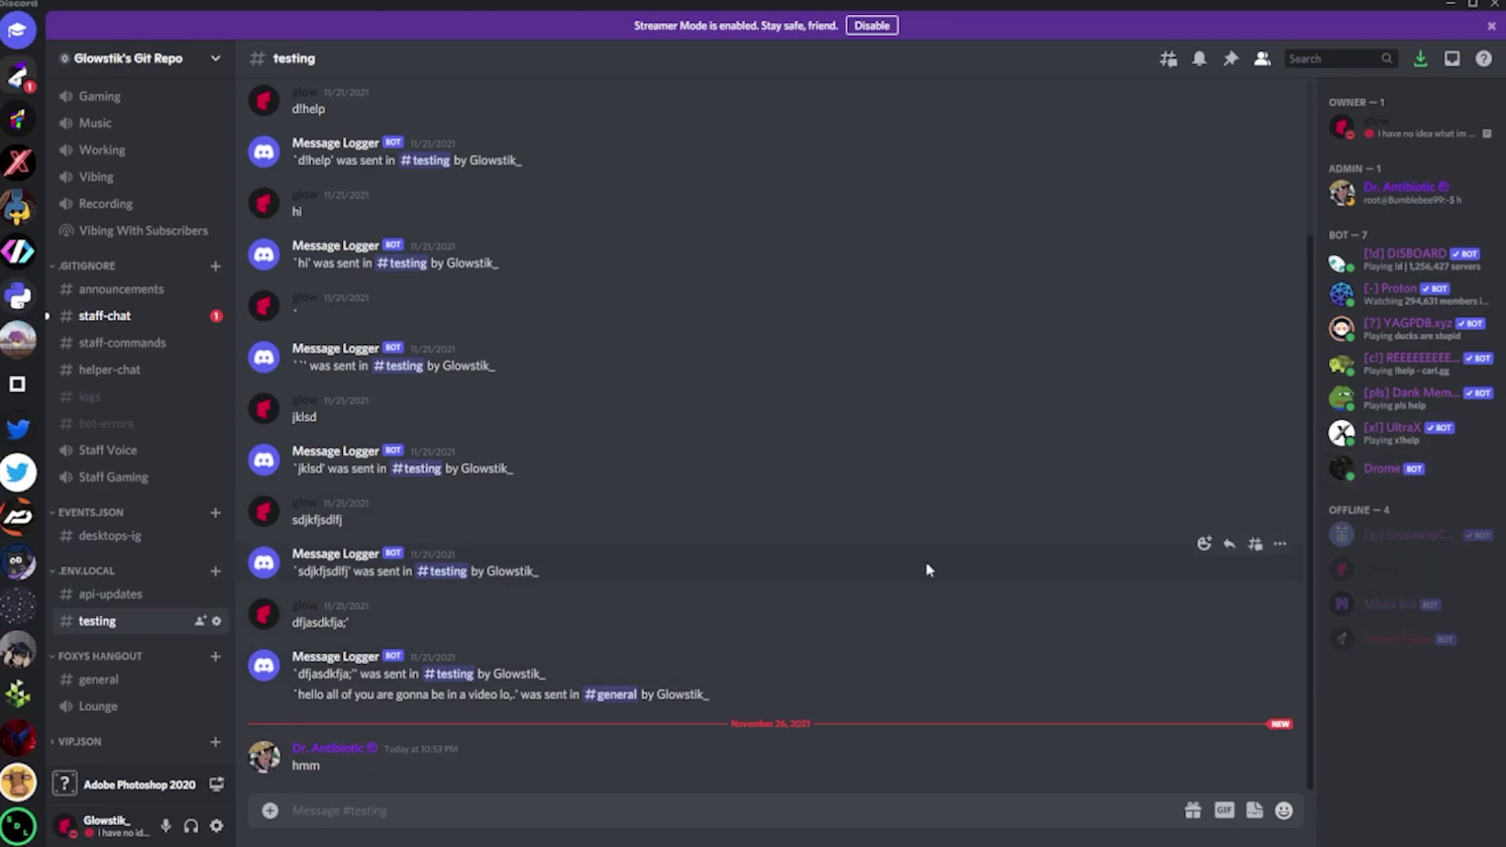
{"action": "type", "text": "d"}
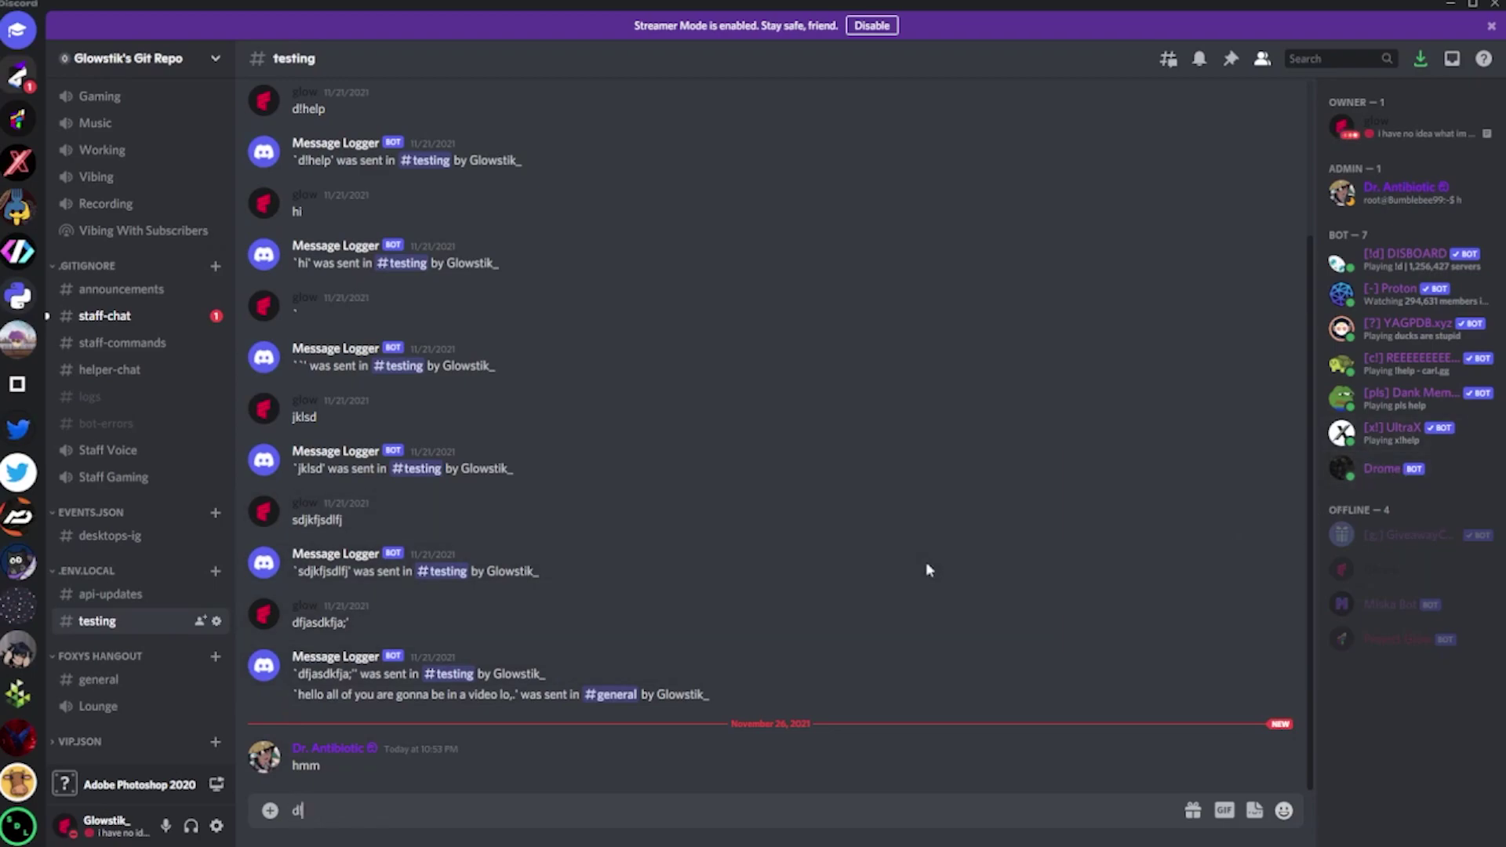
{"action": "type", "text": "!help"}
{"action": "key", "text": "Return"}
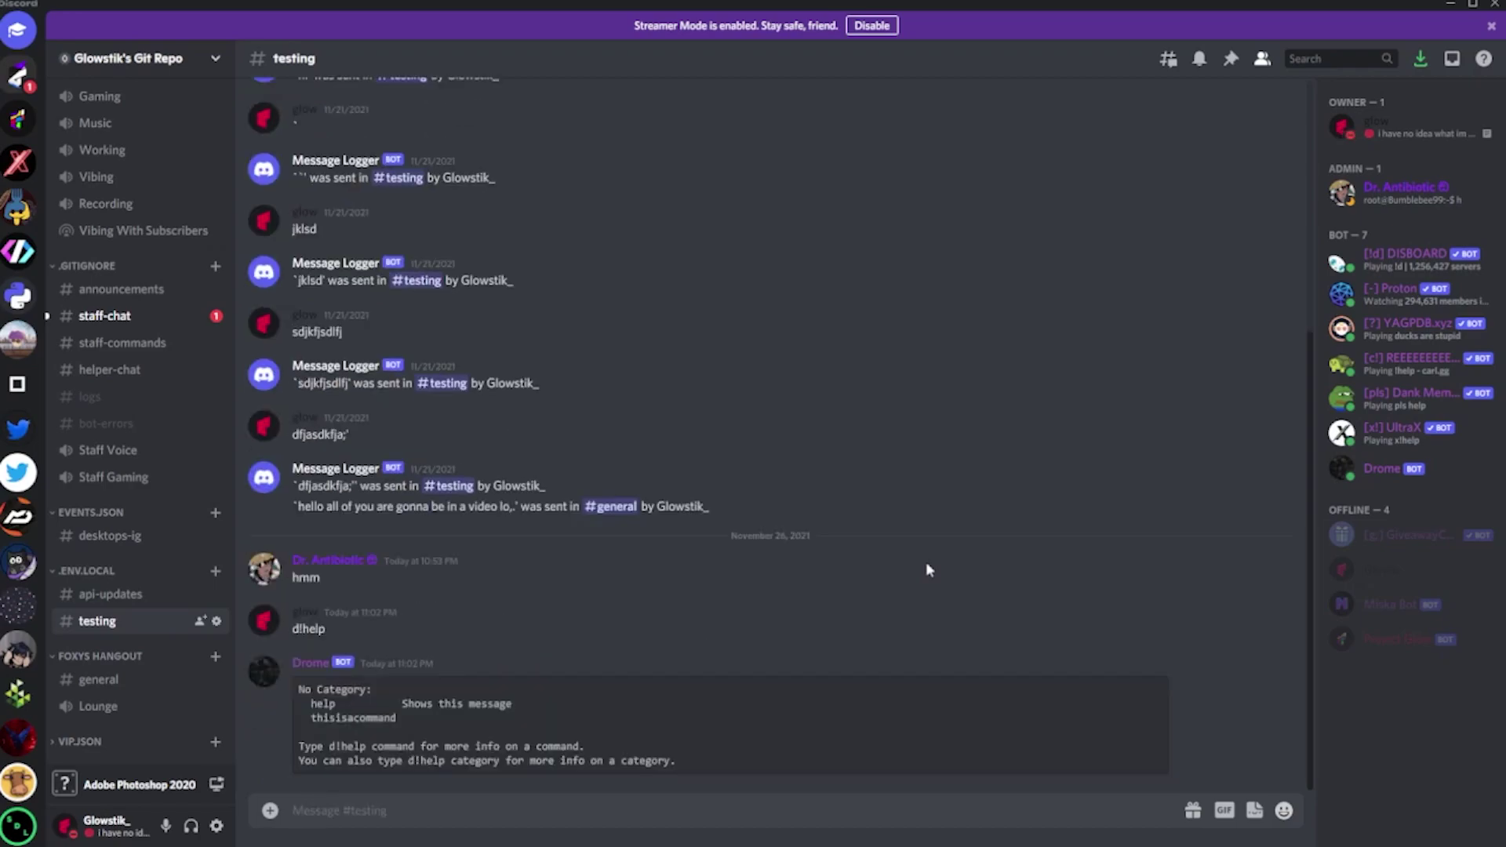
{"action": "type", "text": "d!thisisacommand"}
{"action": "key", "text": "Return"}
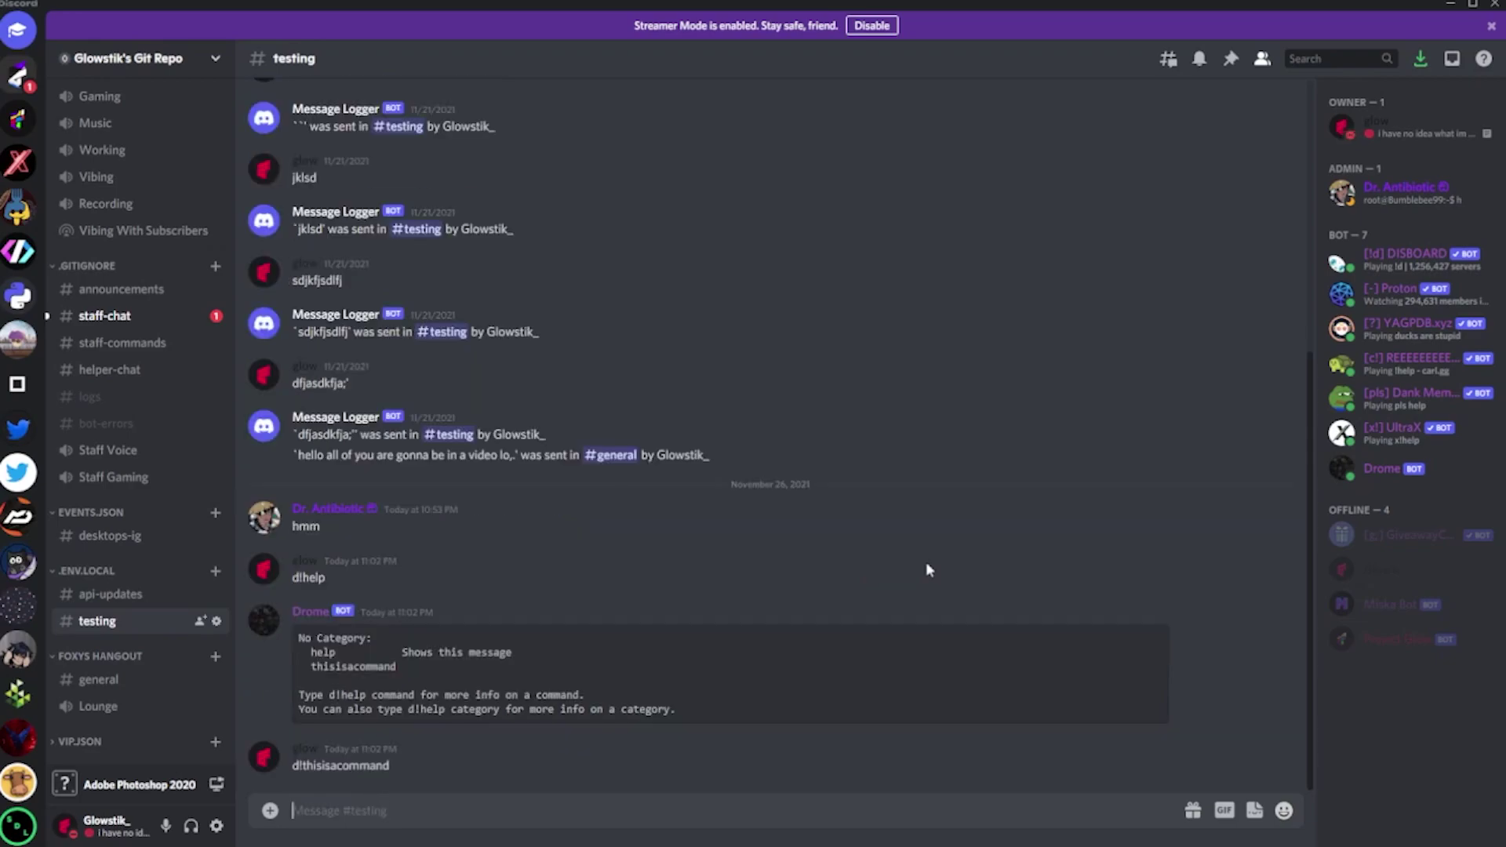
{"action": "left_click", "coordinate": [1396, 468]}
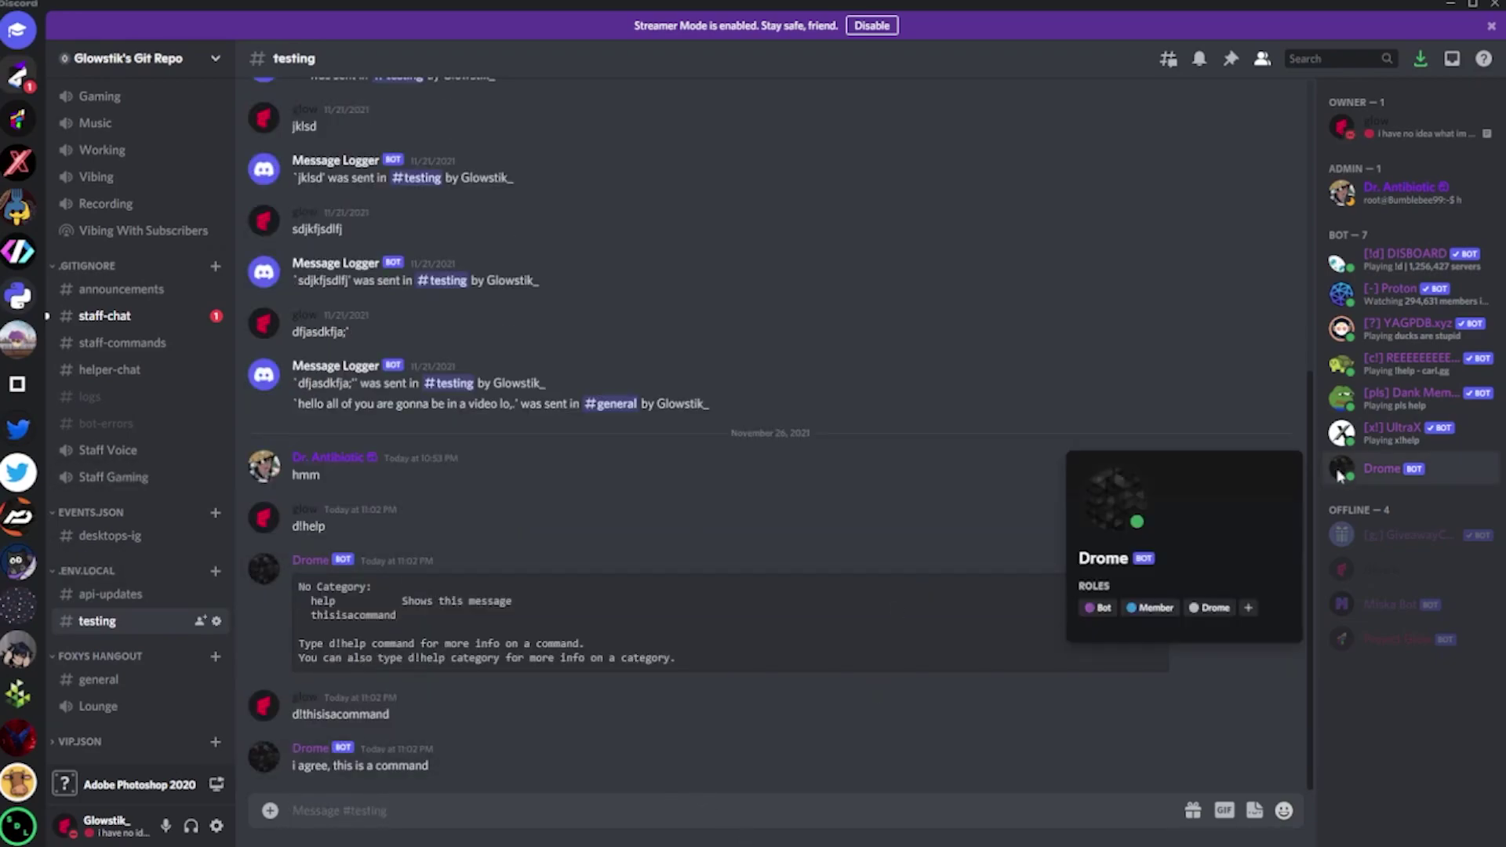
{"action": "left_click", "coordinate": [1035, 569]}
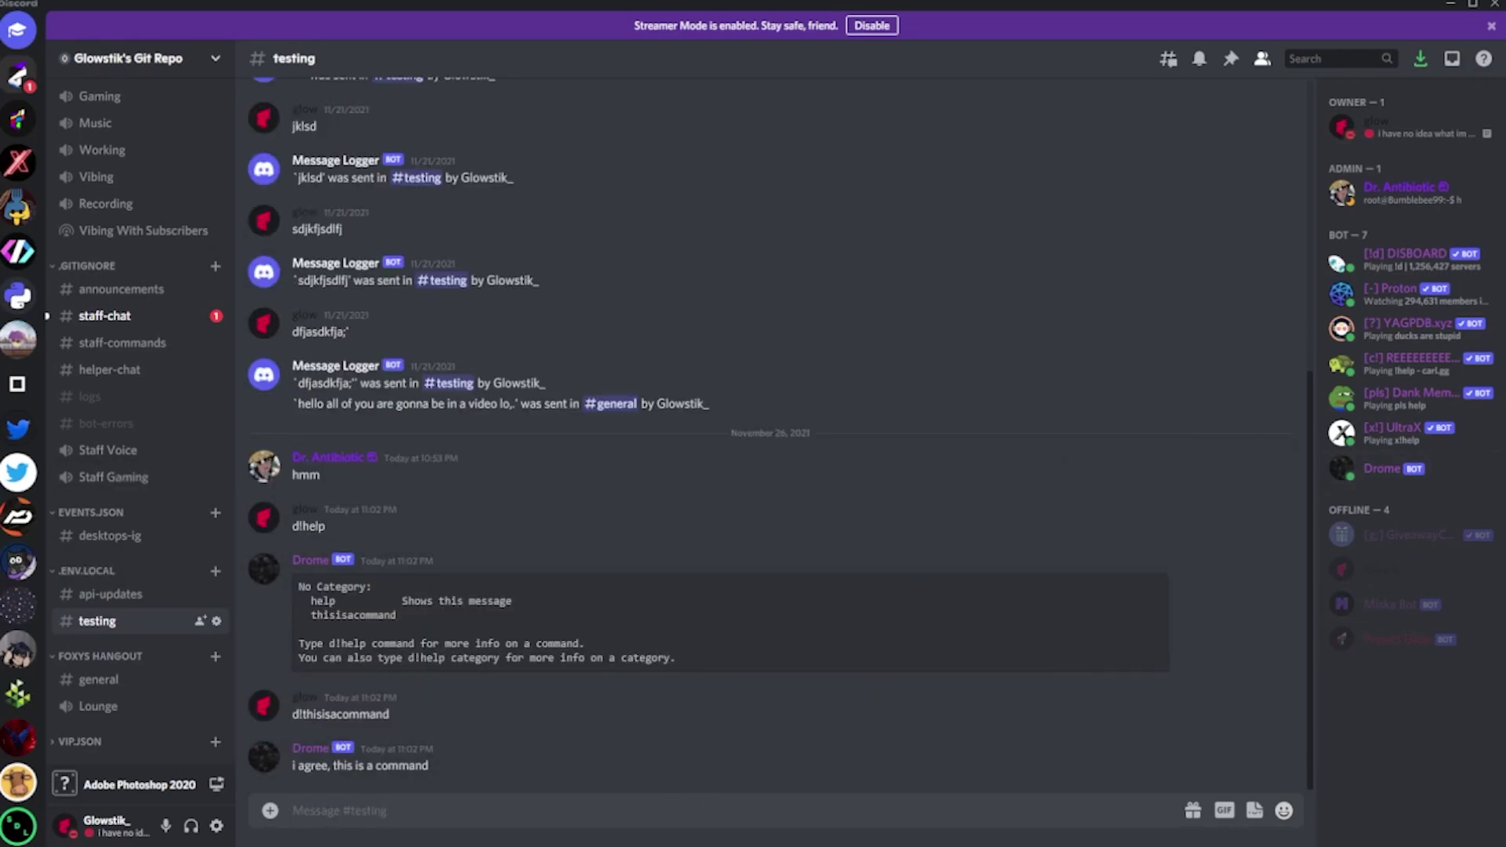